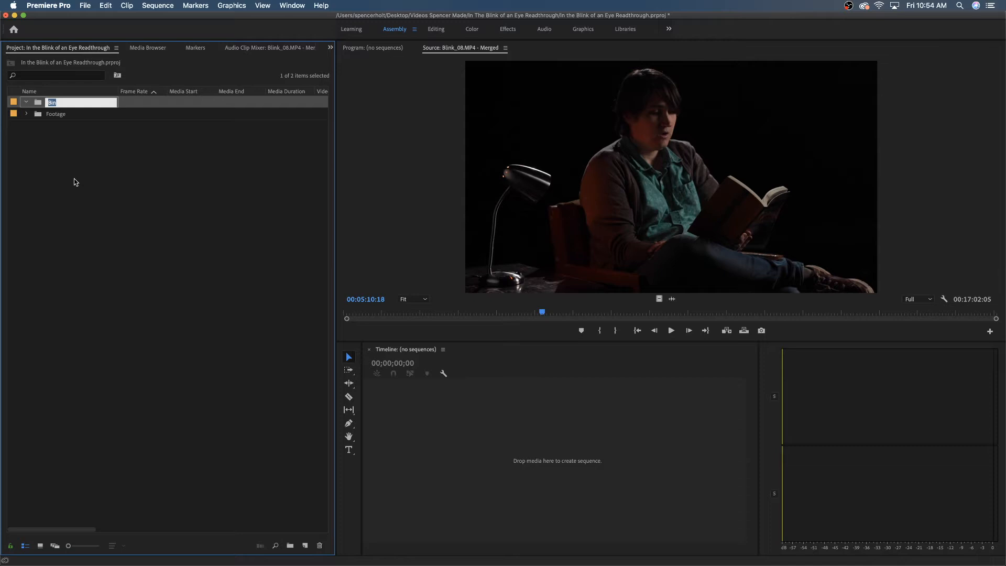
Step: Name the new bin "Sequences"
text(quences)
key(Tab)
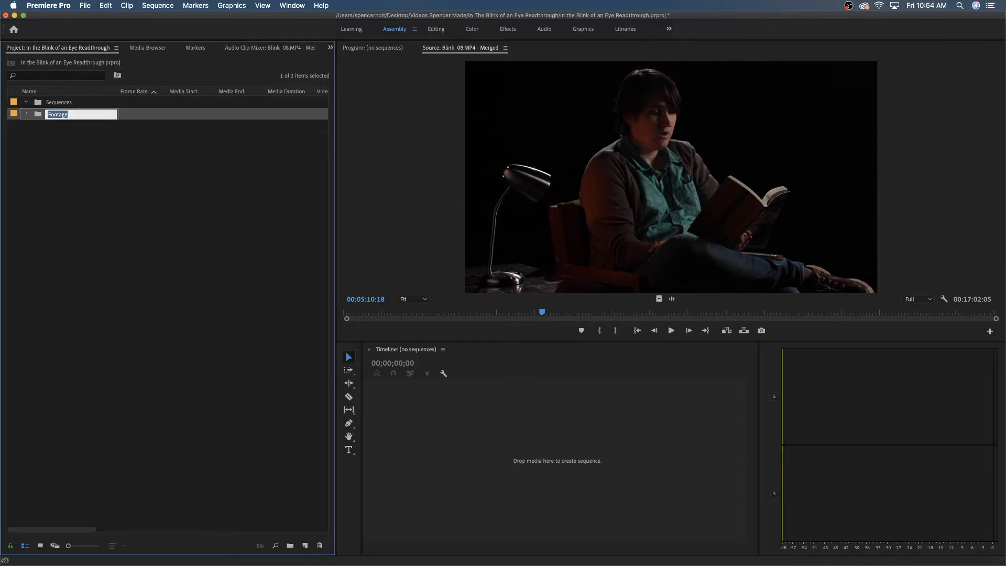
Step: Expand the Footage bin and create a new sequence from the synched clip Blink_01.MP4 - Merged
click(27, 114)
click(27, 115)
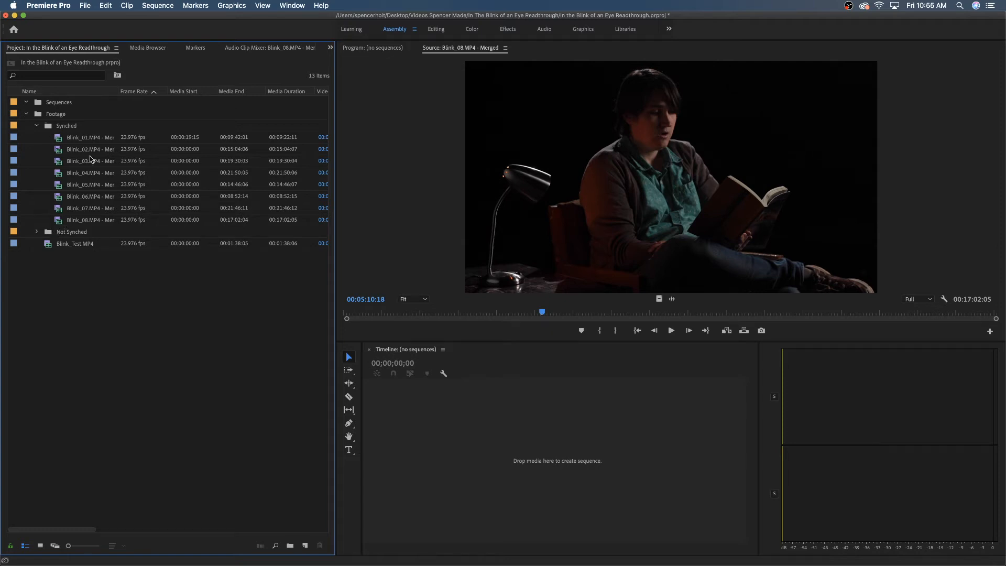
click(98, 139)
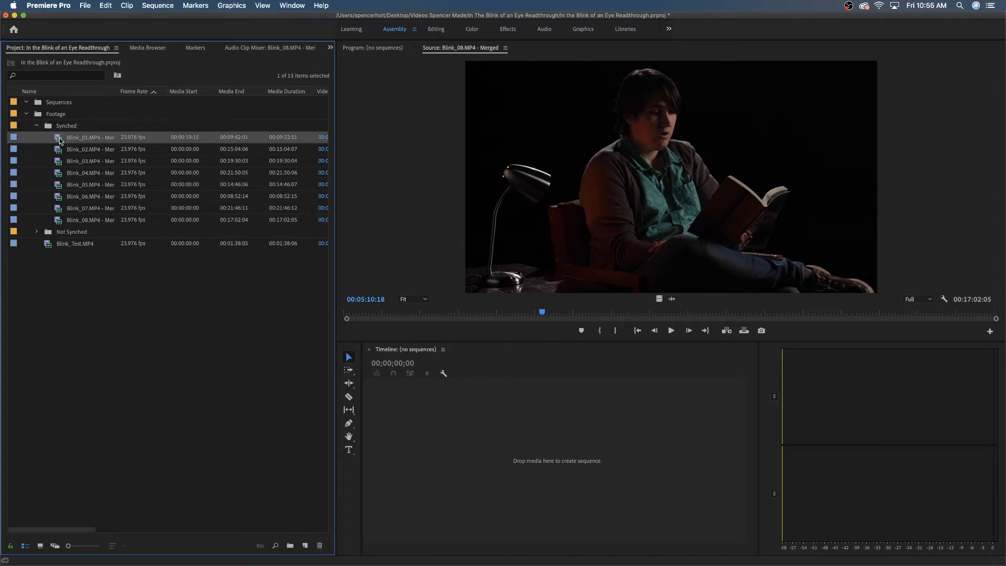
drag(64, 140, 494, 425)
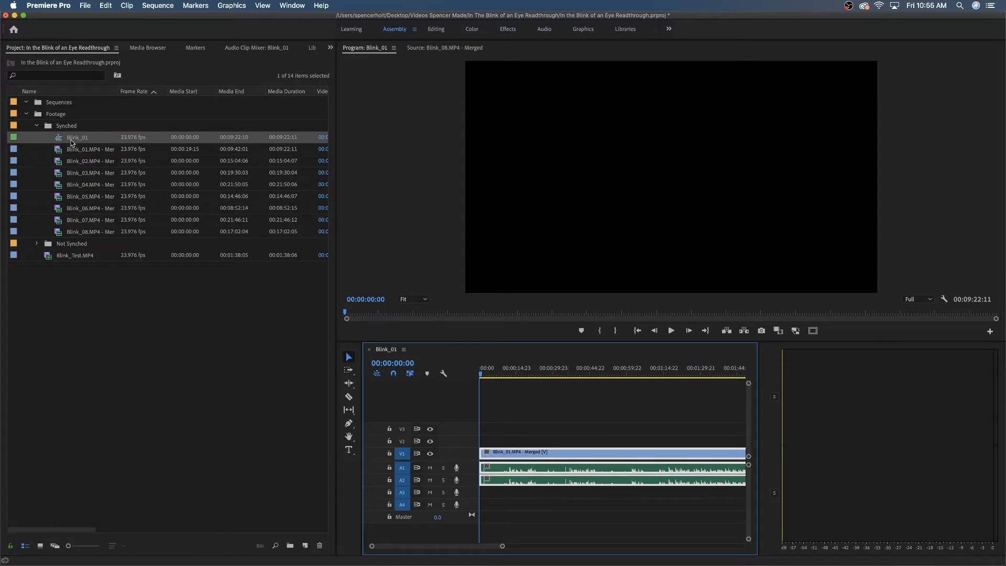
Step: Rename the new Blink_01 sequence "Introduction Video" and move it into the Sequences bin
click(102, 141)
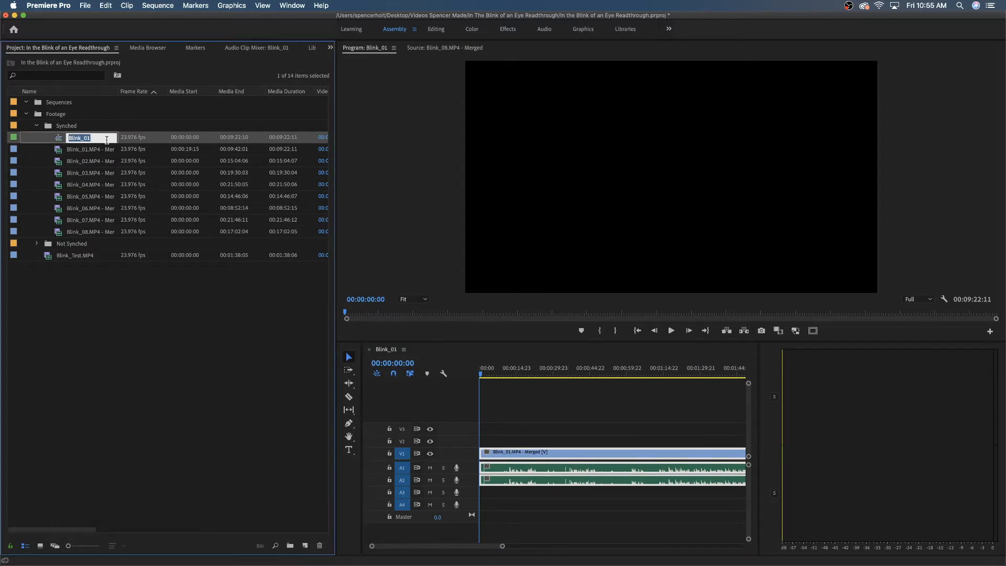
text(Introduction Video)
key(Tab)
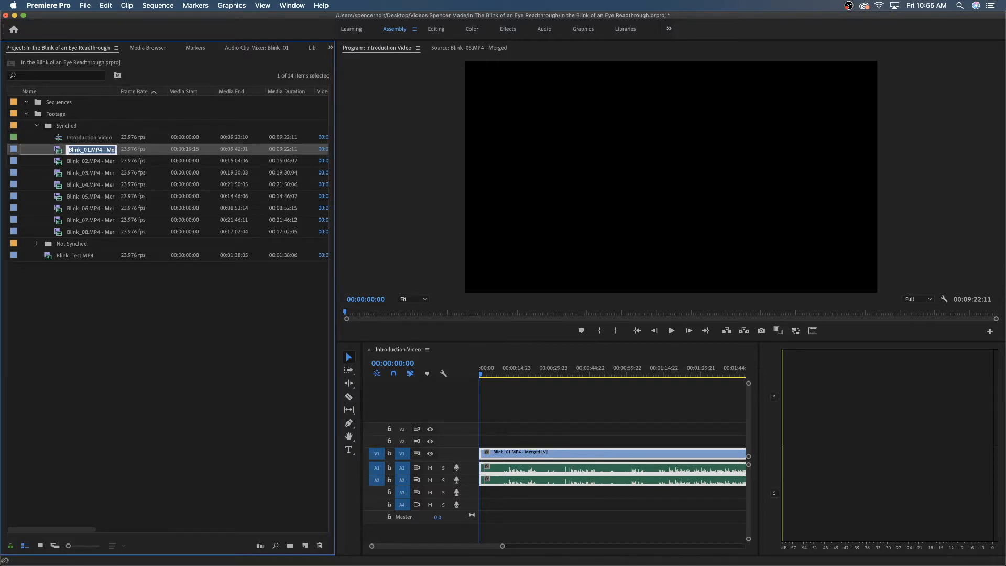
click(58, 140)
drag(65, 141, 43, 101)
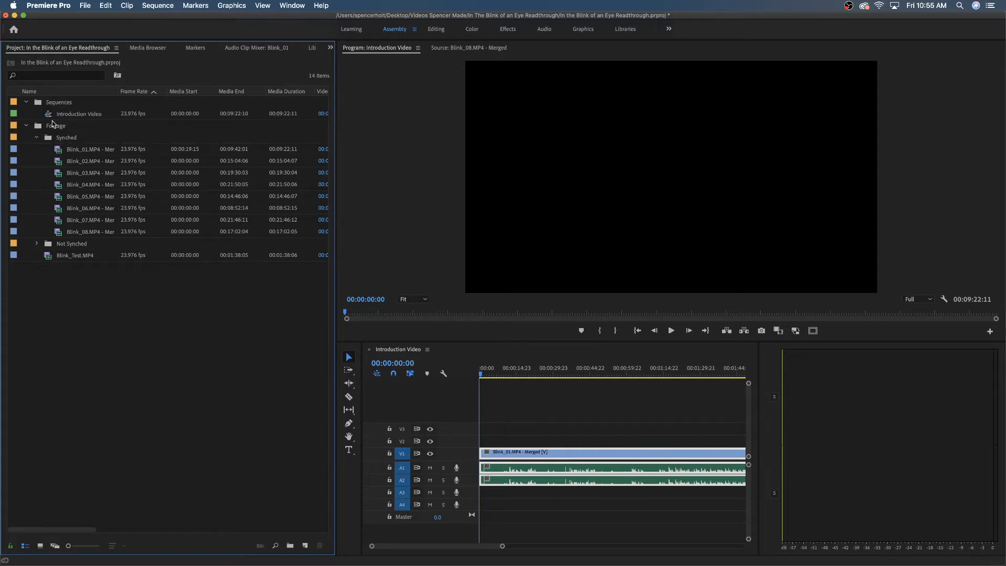
Step: Open the Introduction Video sequence and delete all video and audio clips from its timeline
click(62, 112)
double_click(51, 114)
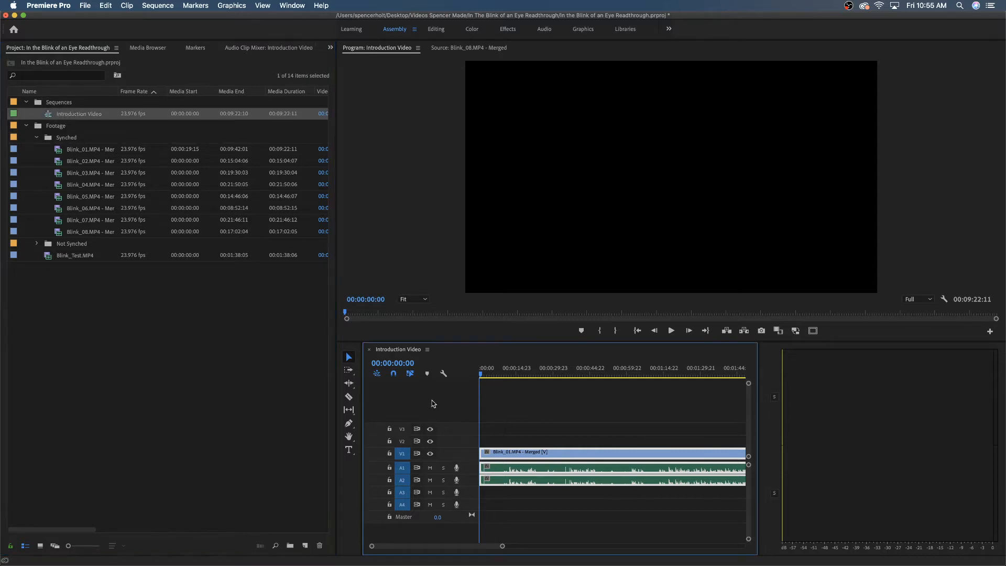
drag(598, 418, 533, 506)
key(Delete)
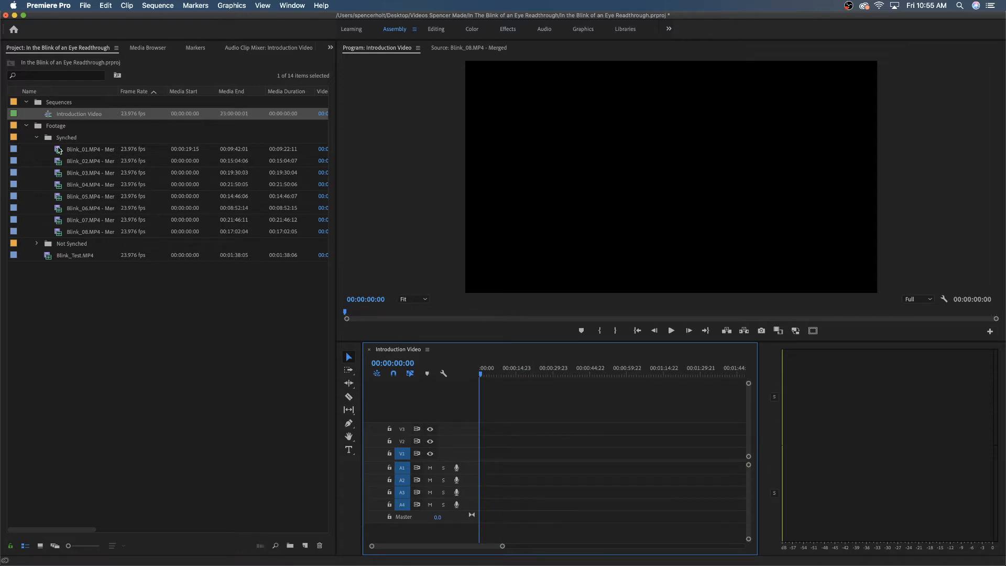
Step: Duplicate the empty Introduction Video sequence and name the copy "Selects Pancake"
right_click(63, 125)
right_click(69, 114)
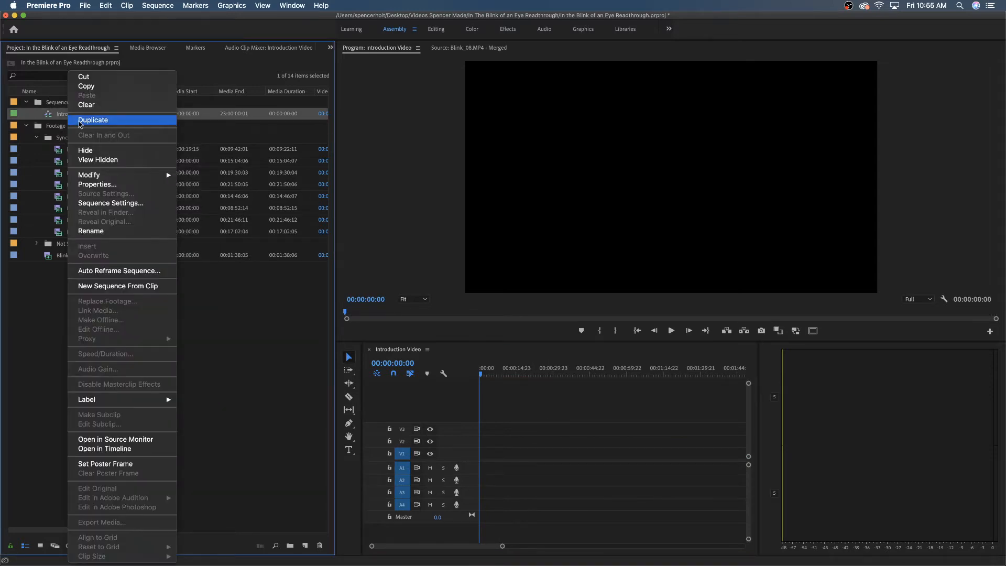
click(80, 119)
click(81, 128)
text(Selects Pancake)
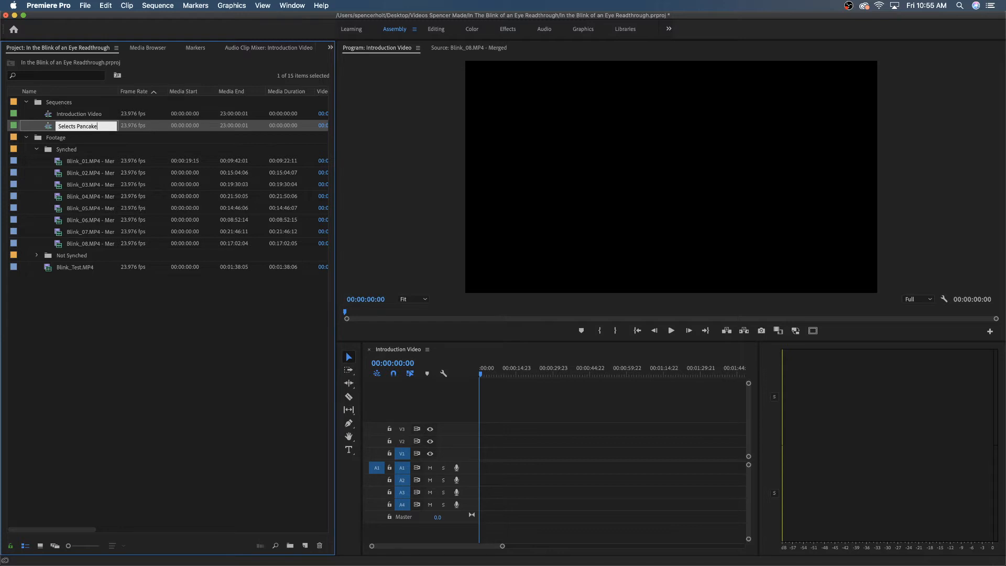
key(Tab)
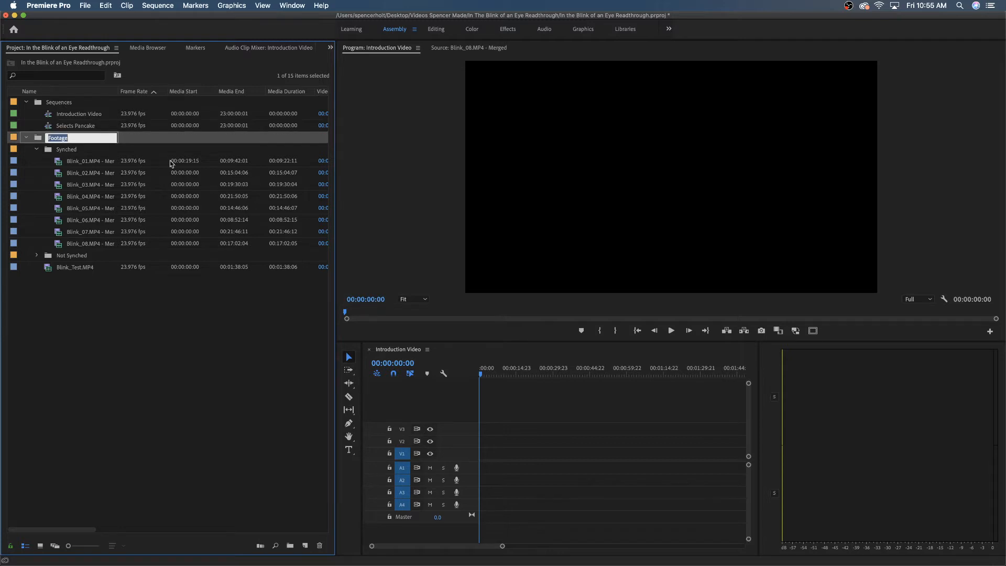
Step: Open the Selects Pancake sequence and widen the timeline area by narrowing the project and tools areas
double_click(48, 127)
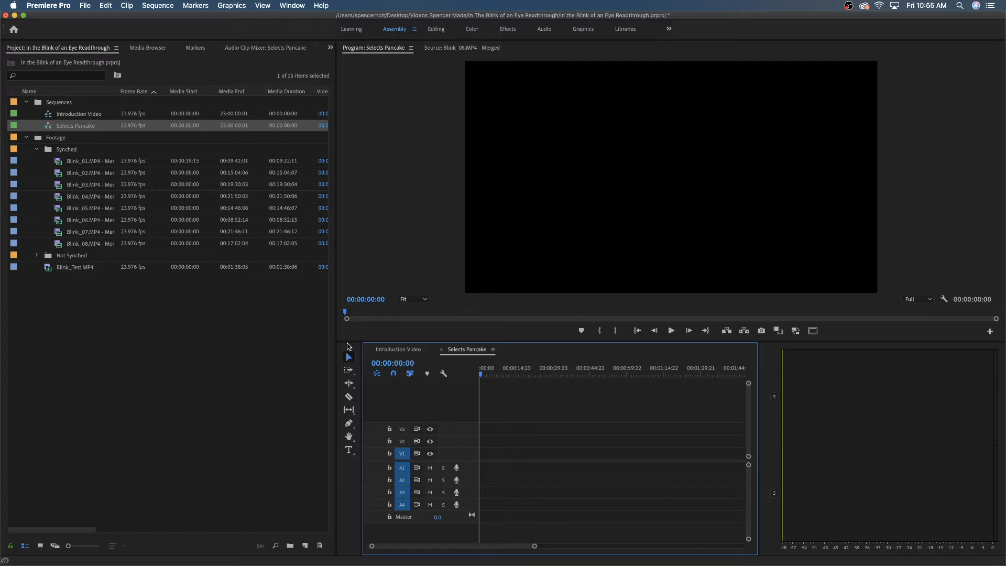
drag(335, 343, 203, 331)
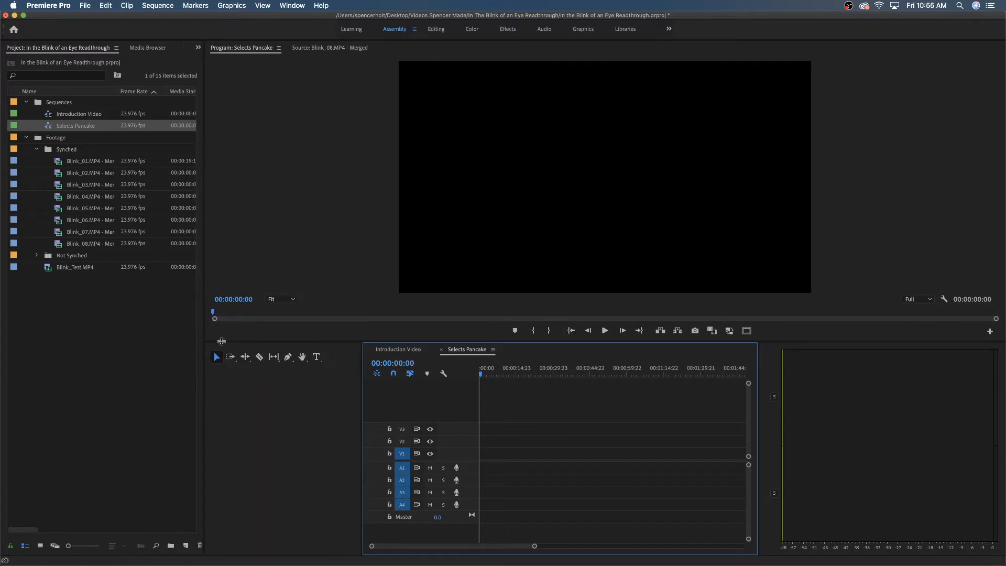
drag(361, 394, 172, 382)
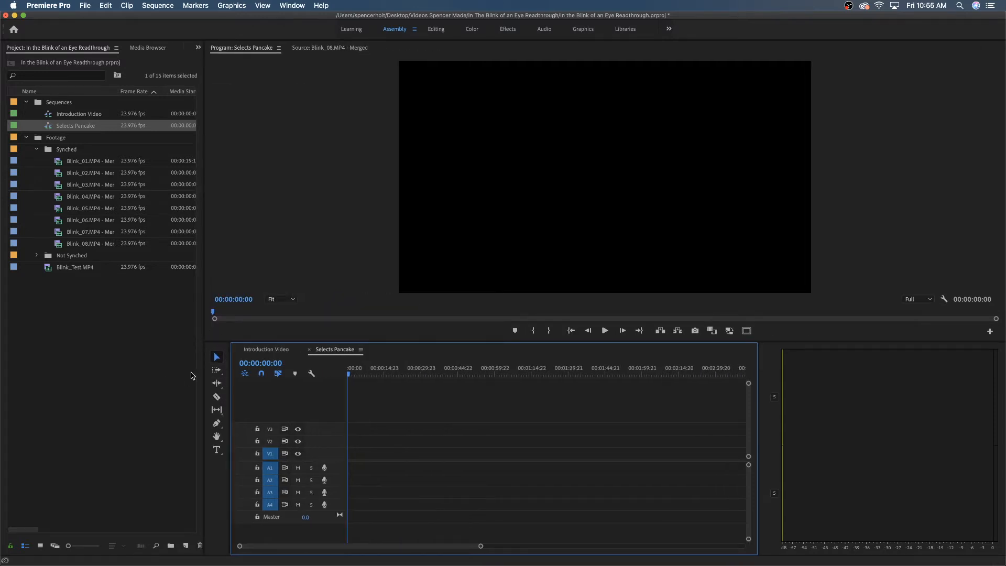
Step: Stack the Selects Pancake timeline above the Introduction Video timeline so both sequences are shown together
click(272, 350)
click(326, 350)
mouse_move(339, 350)
mouse_down()
mouse_move(341, 337)
mouse_move(358, 334)
mouse_move(349, 351)
mouse_move(355, 429)
mouse_move(363, 364)
mouse_up()
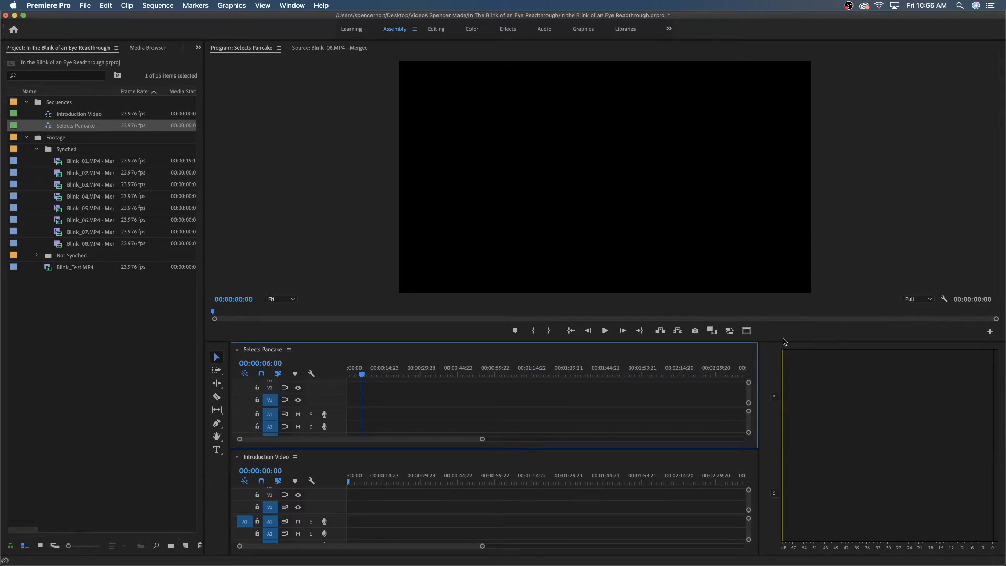
Step: Enlarge the stacked timelines by shortening the monitor area and narrowing the audio meters to a thin strip
drag(783, 342, 785, 272)
drag(759, 321, 983, 324)
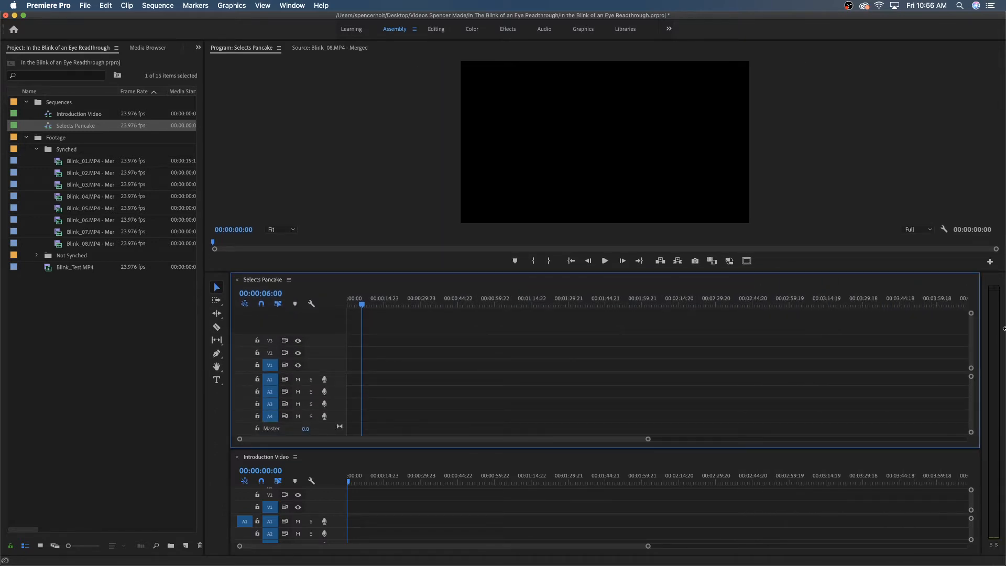
click(990, 280)
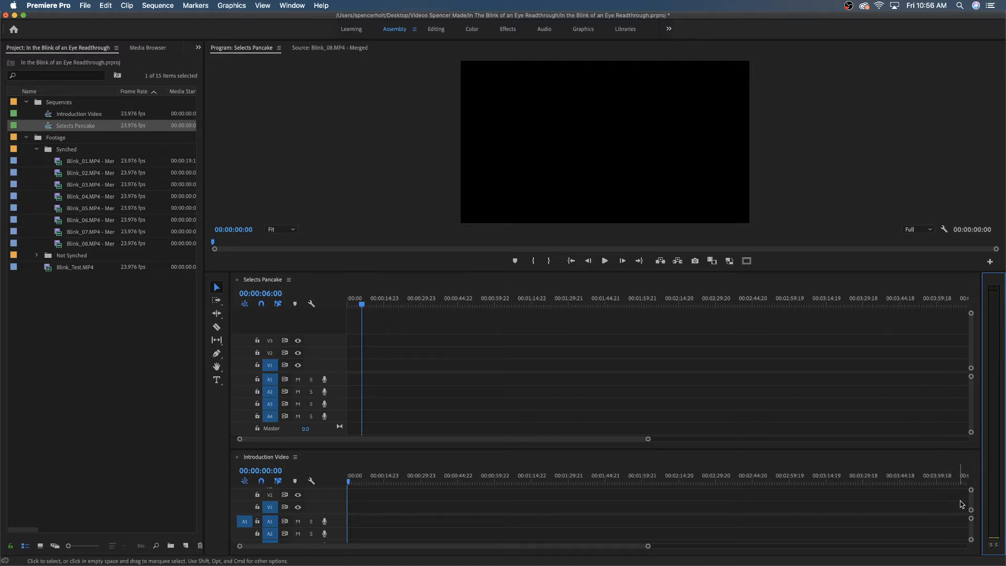
mouse_move(999, 272)
mouse_down()
mouse_move(999, 321)
mouse_move(999, 281)
mouse_up()
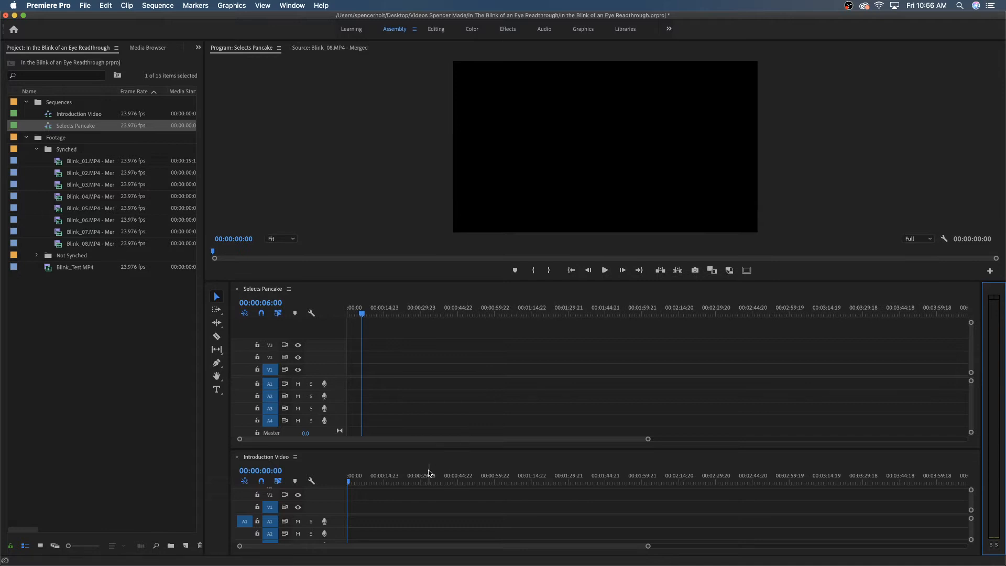
Step: Open Blink_01.MP4 - Merged in the source monitor, play it maximized from the start, and mark an In point at 00:00:28:17
double_click(60, 164)
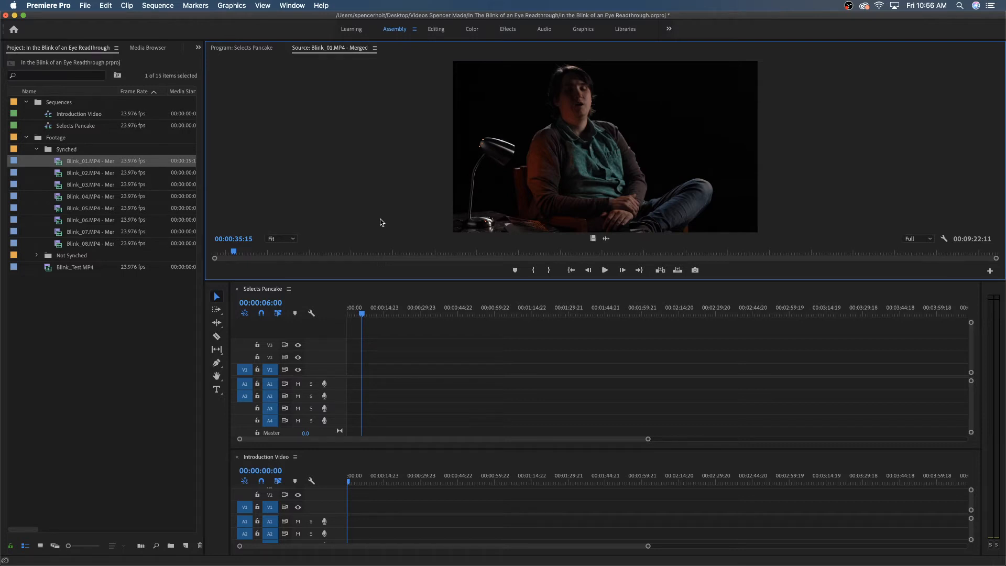
key(Home)
key(grave)
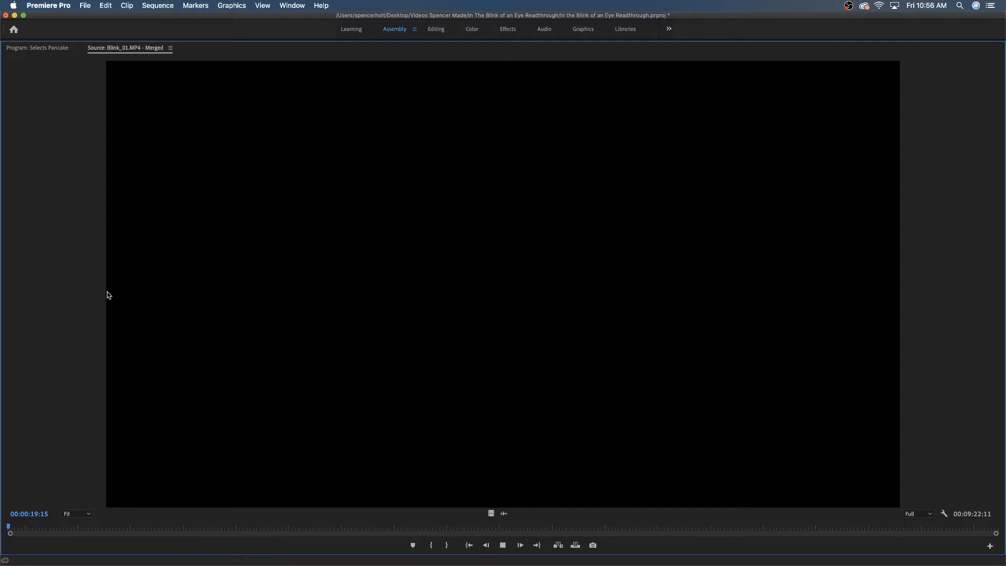
key(space)
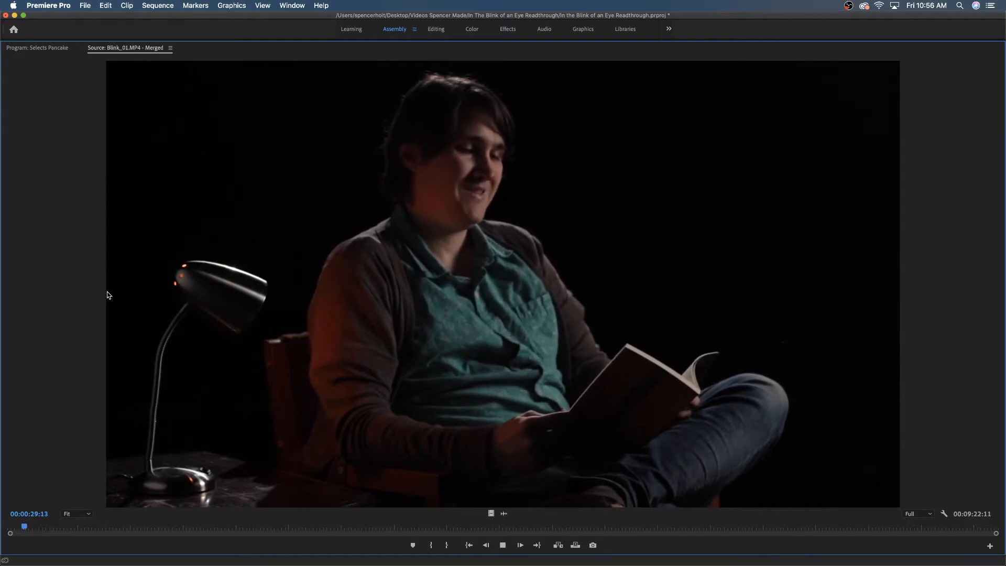
key(space)
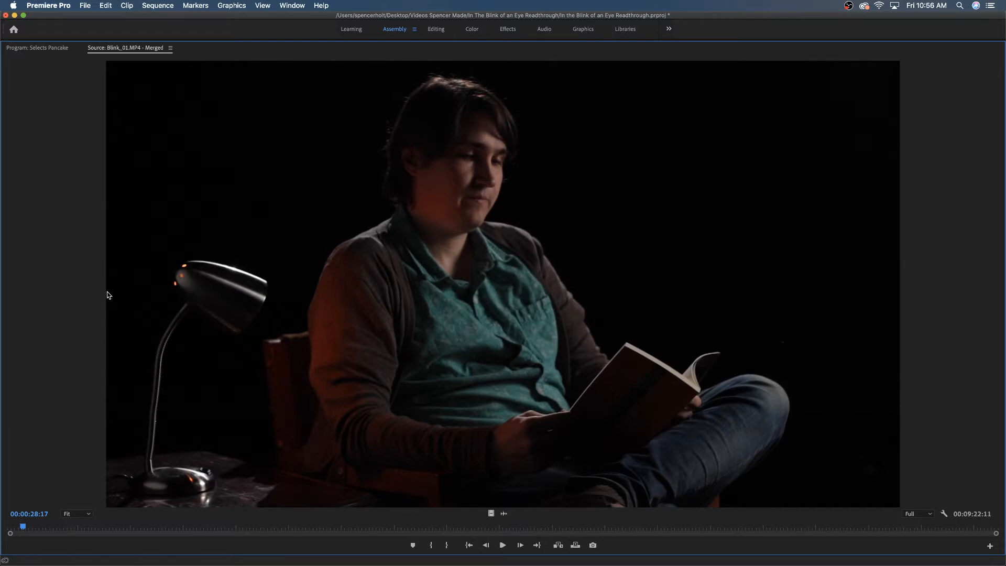
key(i)
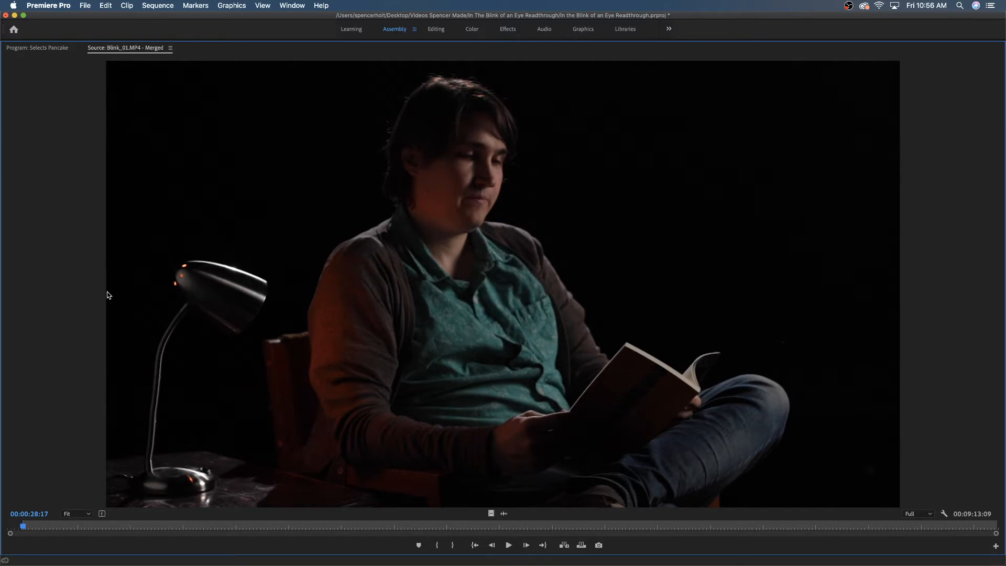
Step: Play through the reading in Blink_01, mark an Out point at 00:01:19:14, and restore the normal workspace view
key(space)
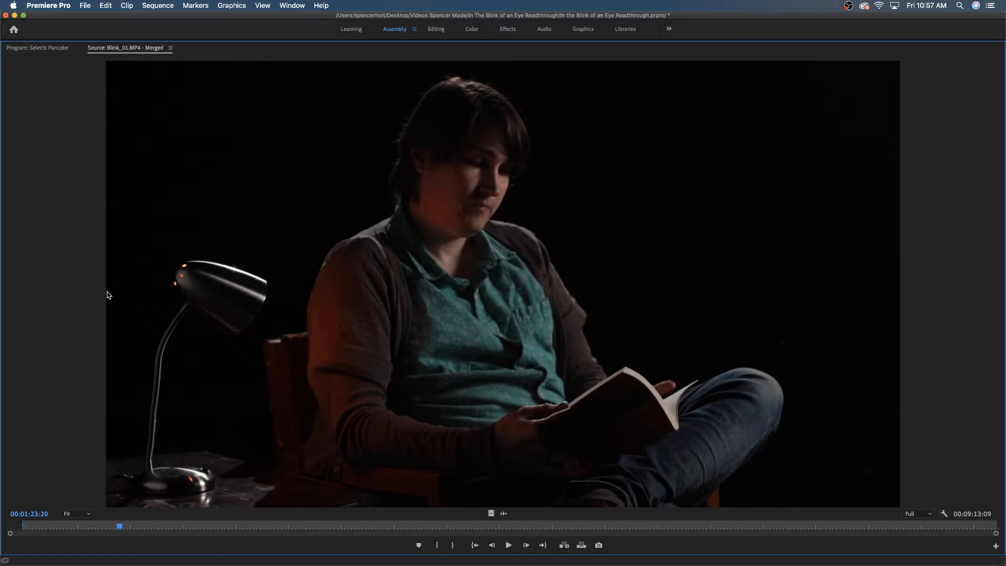
key(j)
key(j)
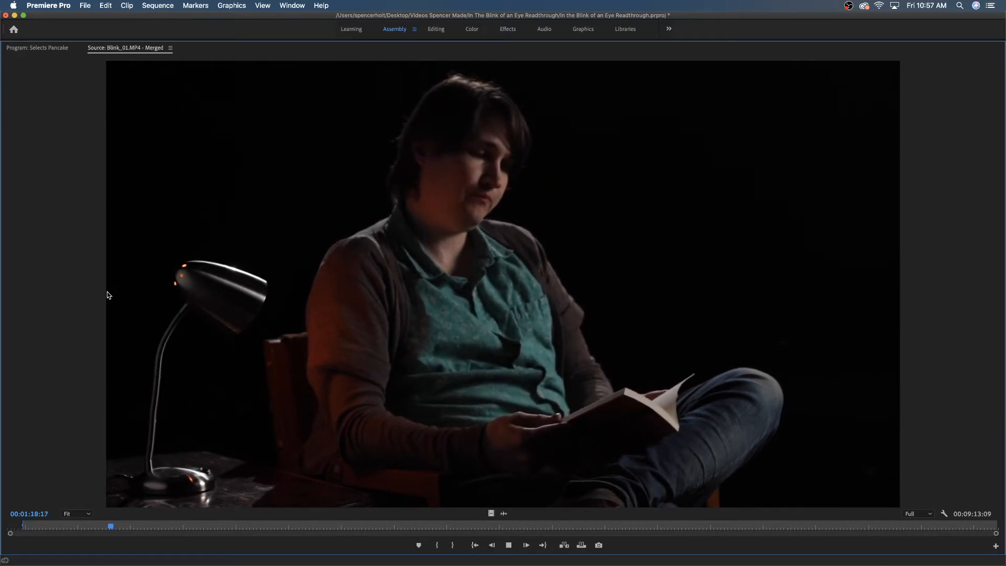
key(k)
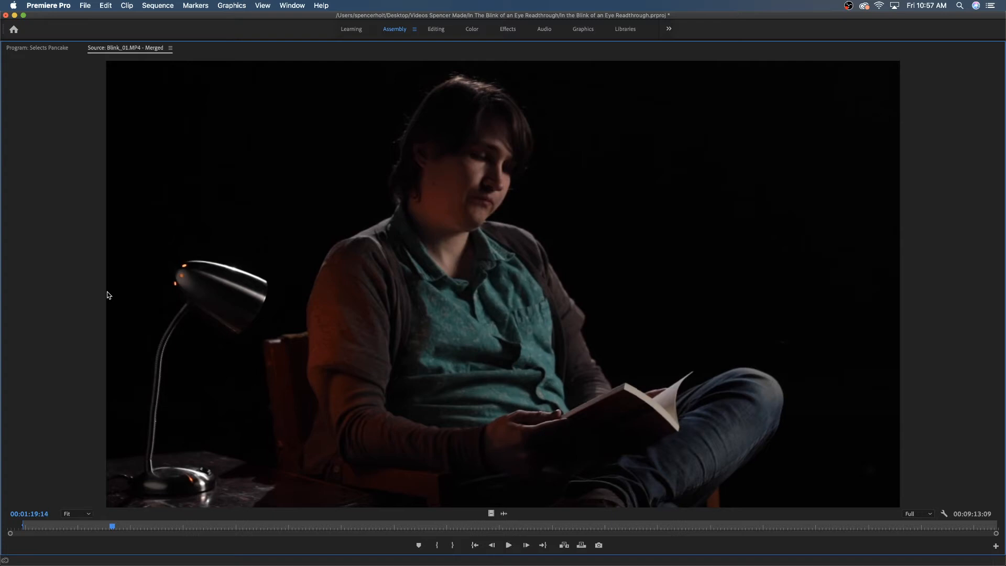
key(o)
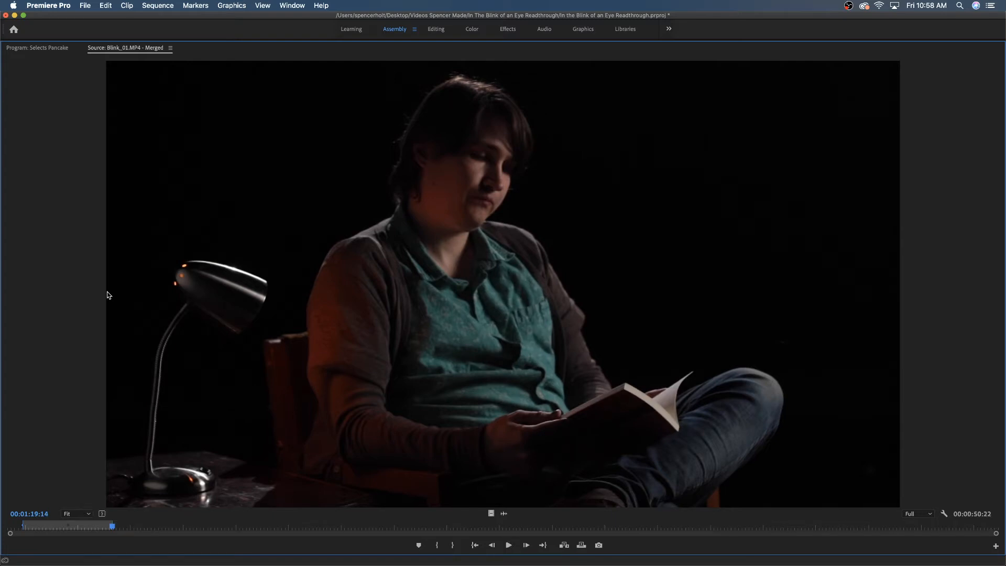
key(grave)
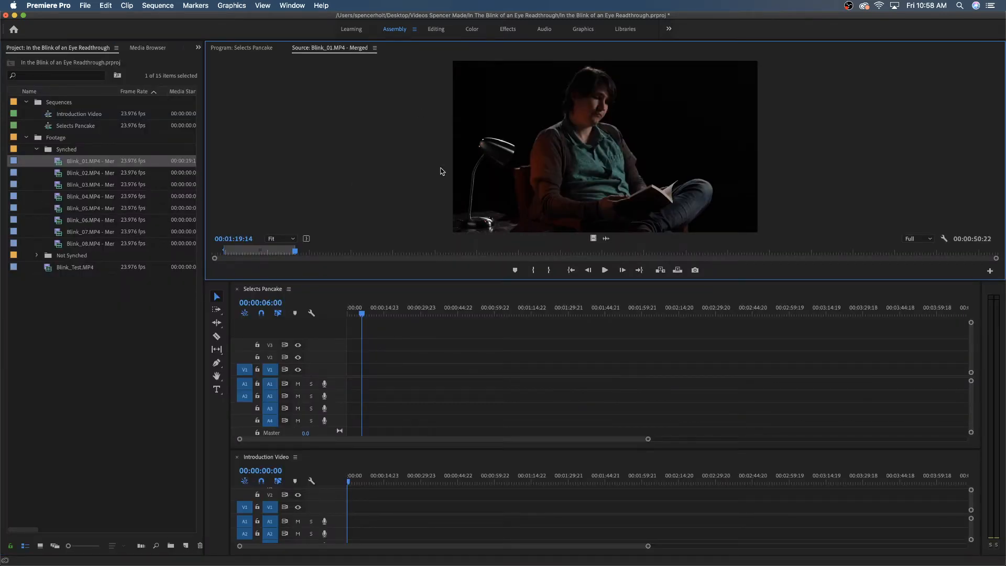
Step: Place the marked Blink_01 selection at the start of the Selects Pancake sequence
click(349, 313)
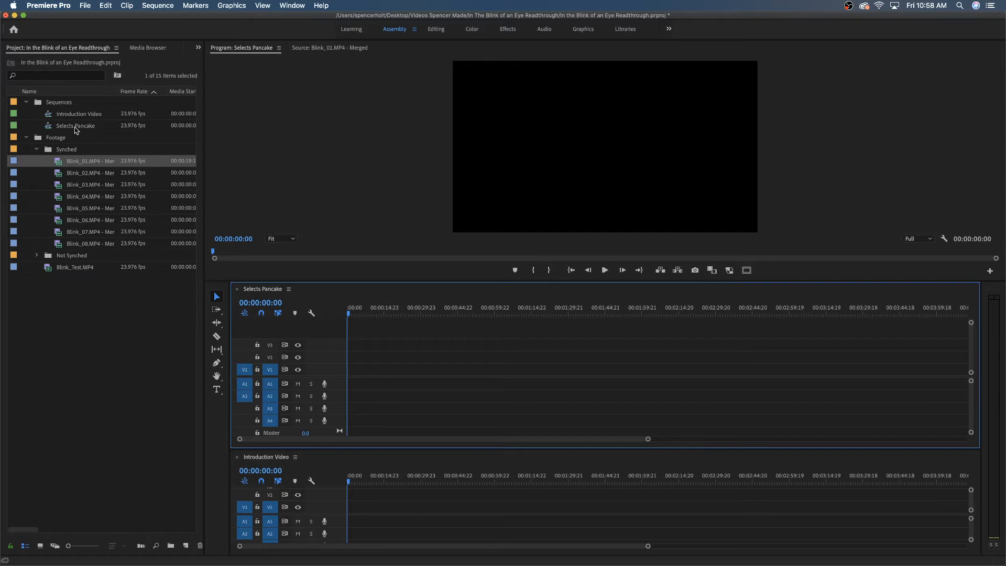
double_click(57, 162)
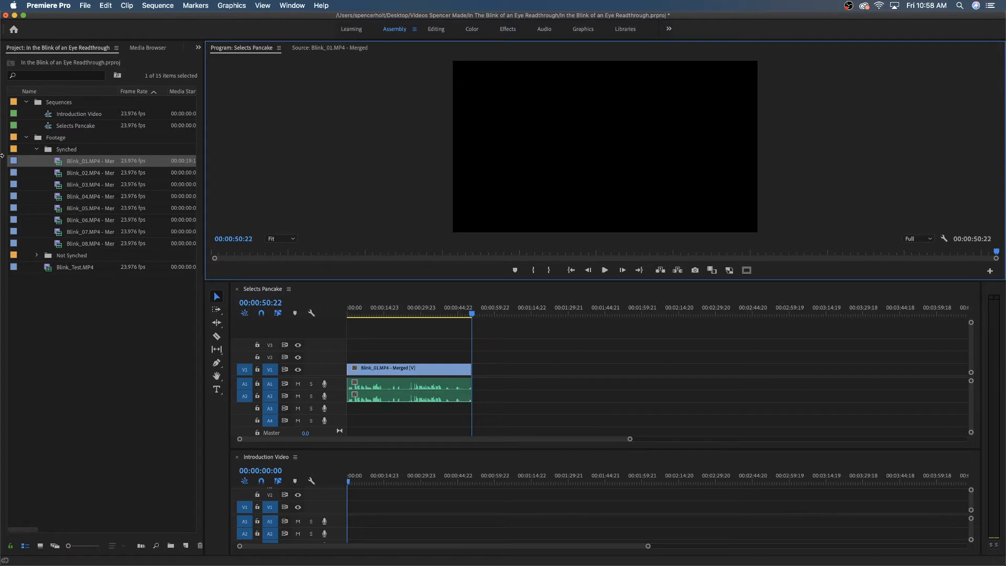
Step: Reopen Blink_01.MP4 - Merged in the source monitor and review the footage following the first selection, up to about 00:01:40:06
double_click(58, 164)
key(space)
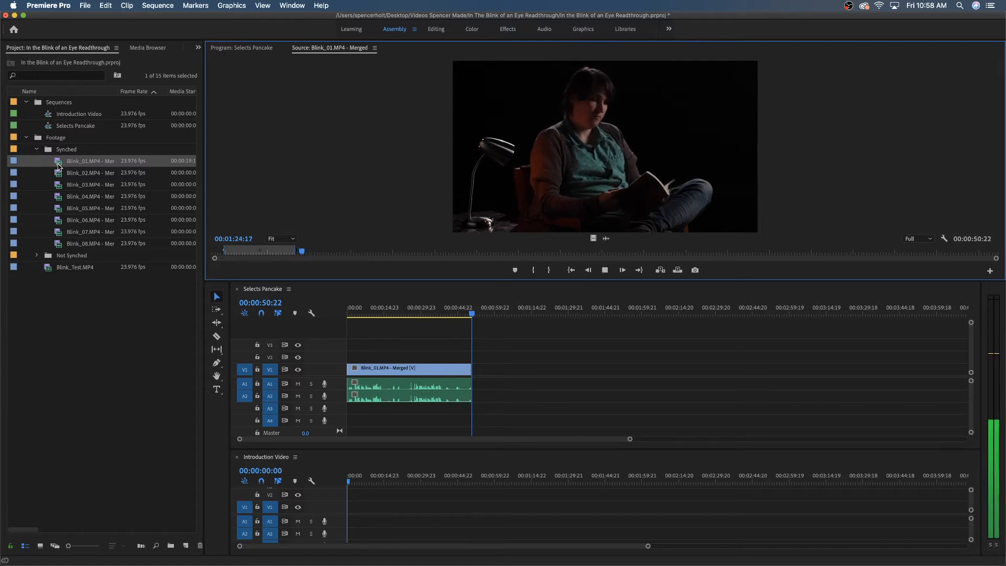
key(space)
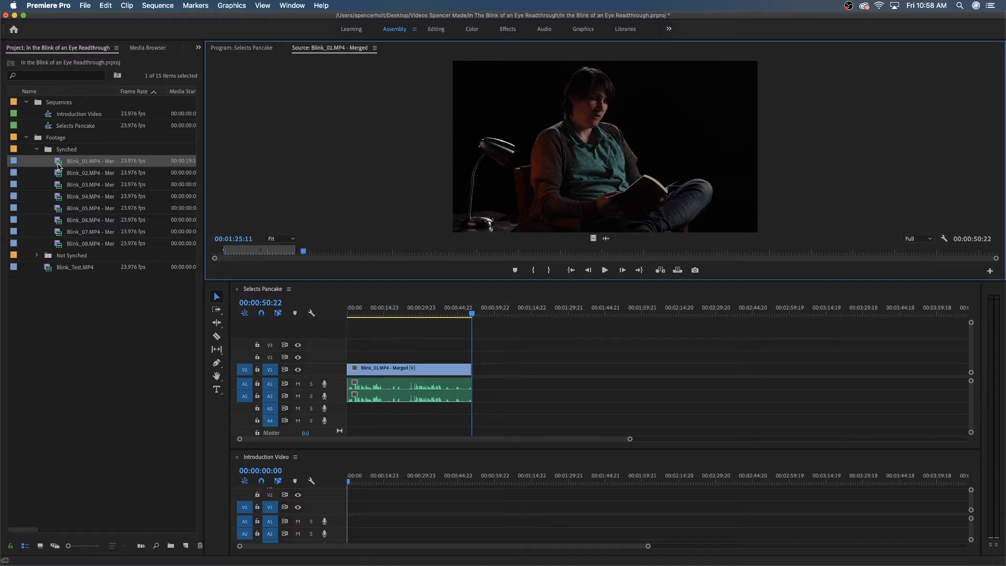
key(space)
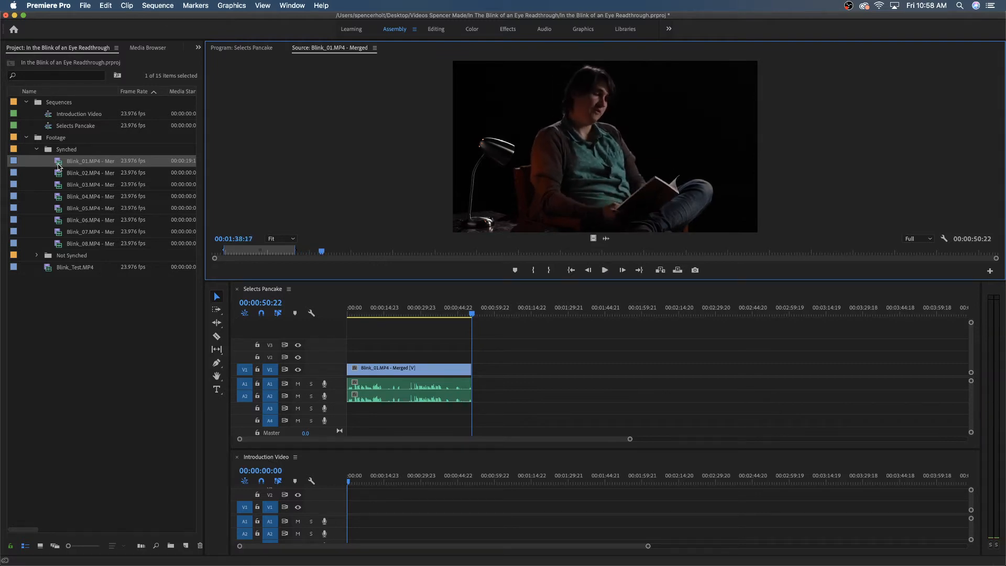
key(space)
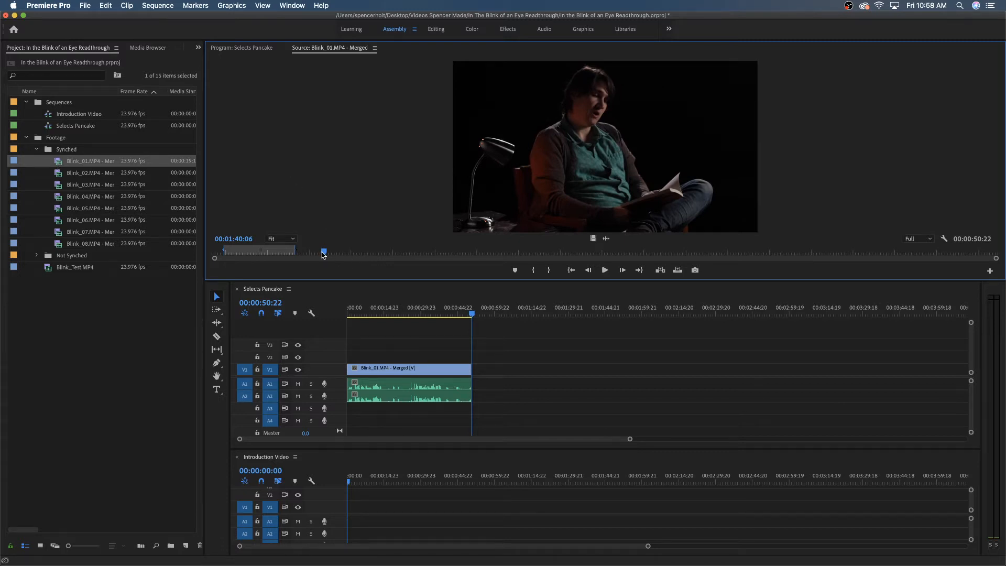
Step: Locate the next usable take near the end of Blink_01 and mark an In point at 00:08:54:05
drag(323, 255, 922, 250)
key(space)
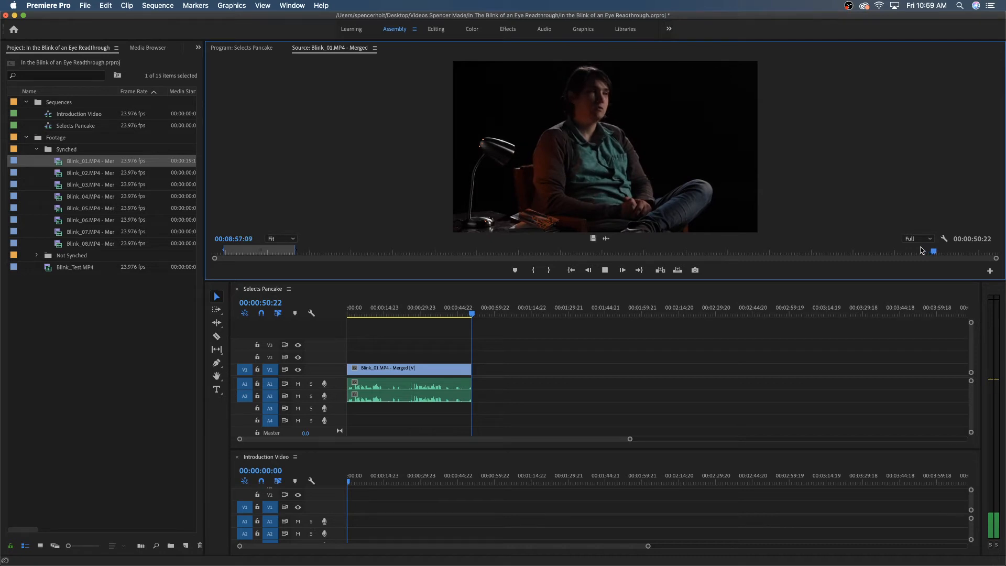
drag(923, 251, 916, 252)
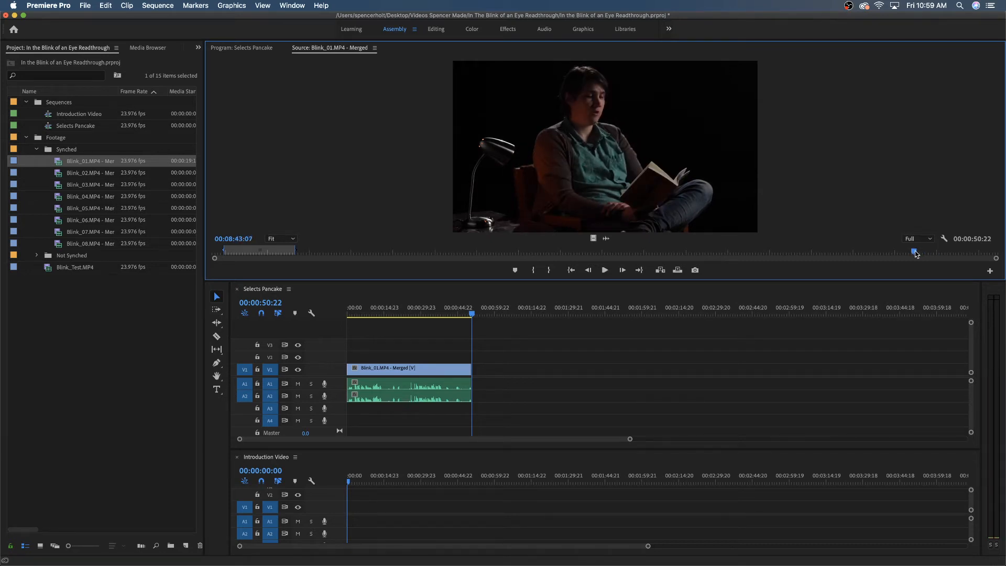
drag(915, 254, 903, 255)
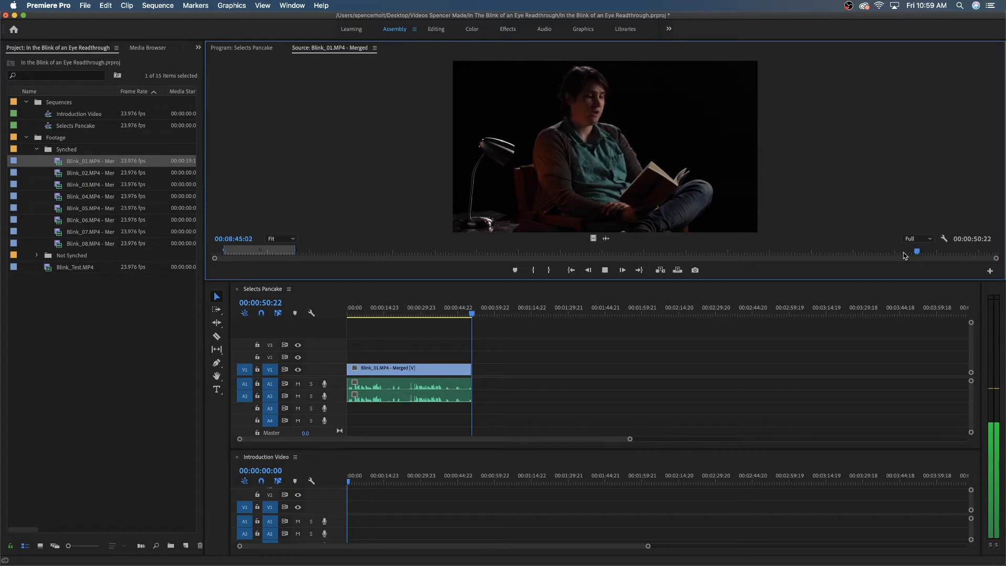
key(space)
key(space)
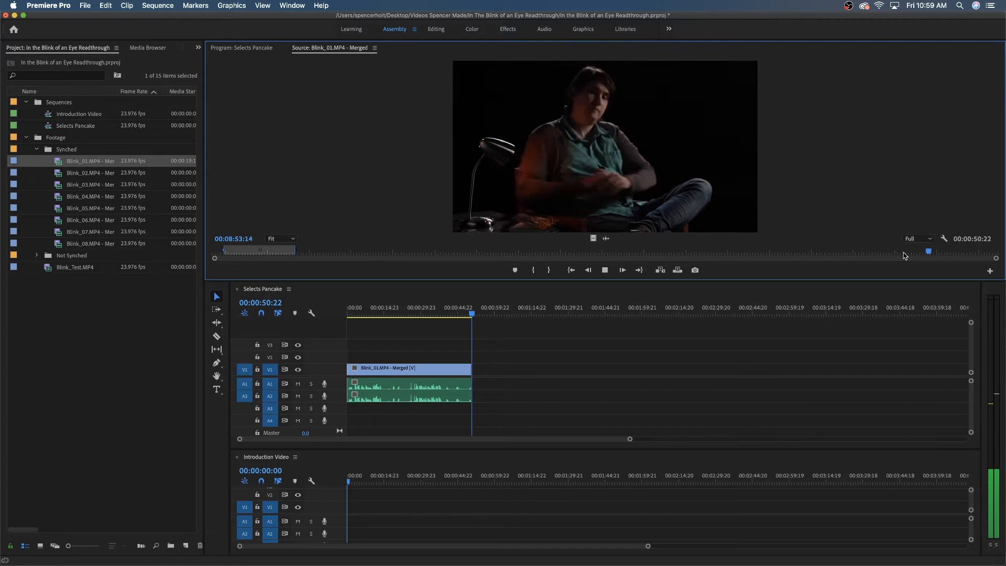
key(j)
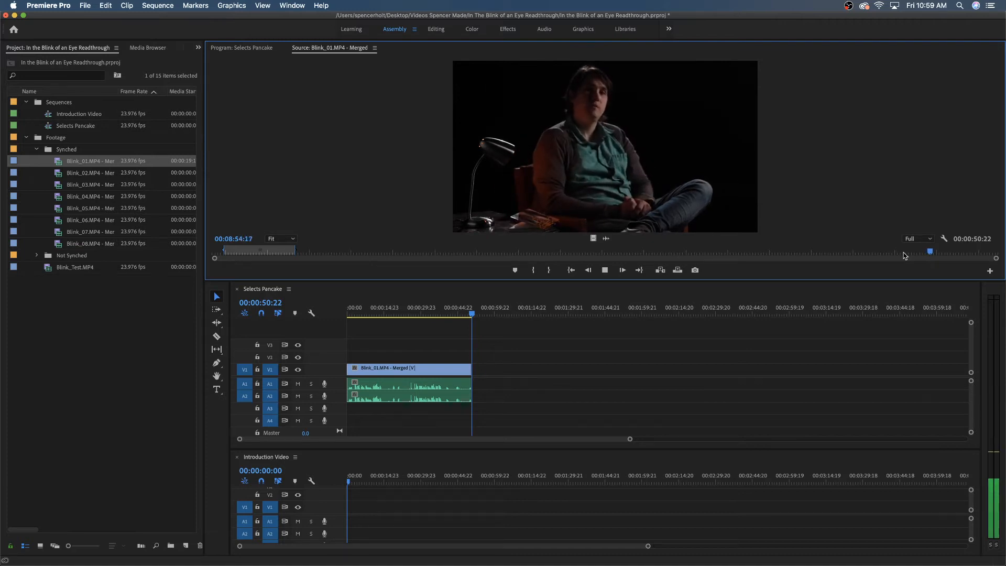
key(k)
key(i)
Step: Play through the take, mark an Out point at 00:09:29:15, and overwrite the selection after the first clip in Selects Pancake
key(space)
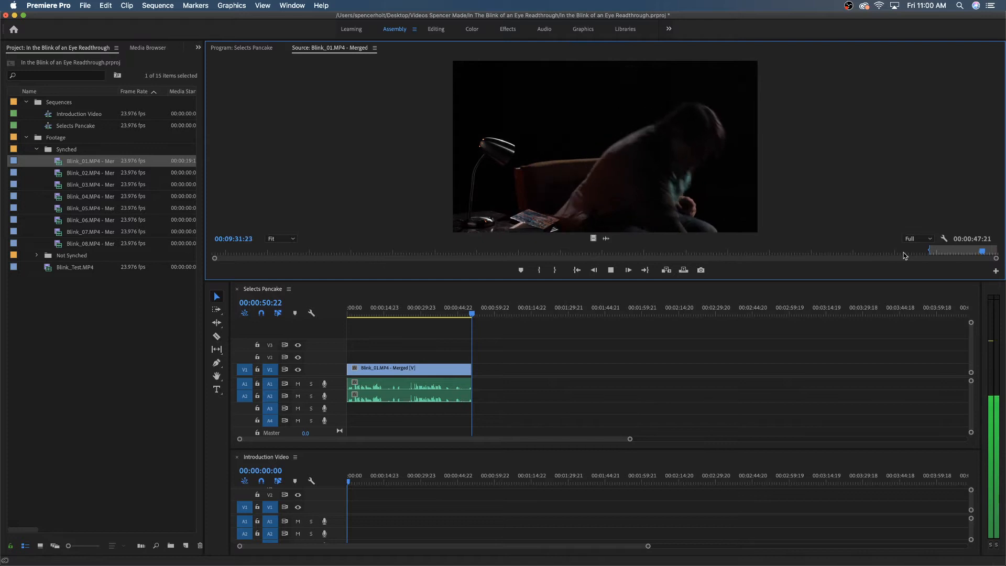
key(space)
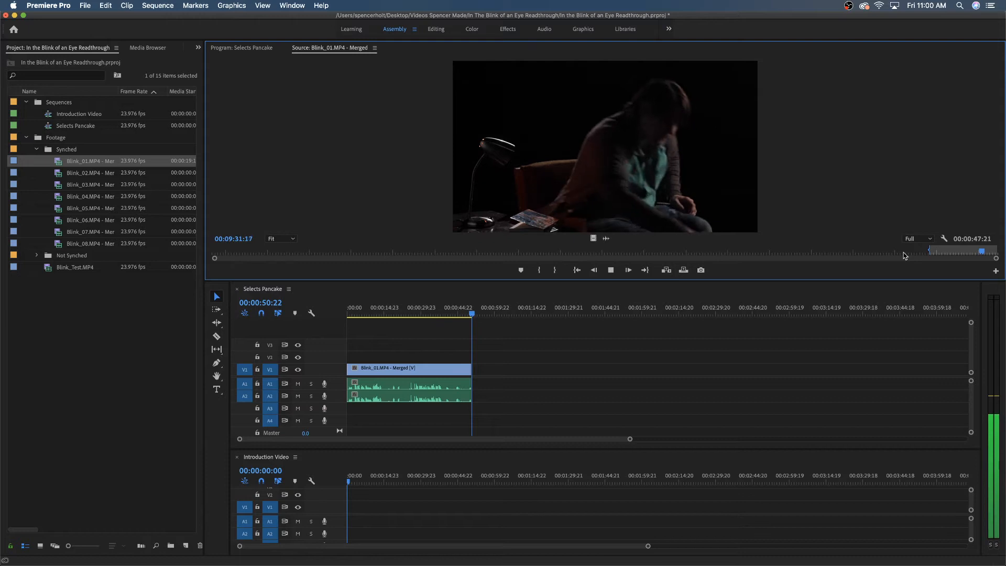
key(k)
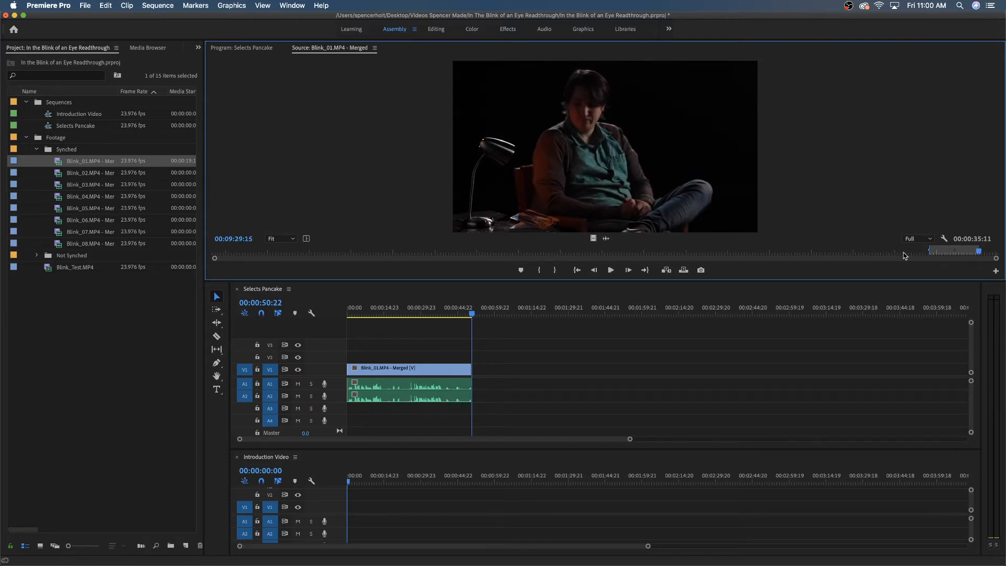
key(period)
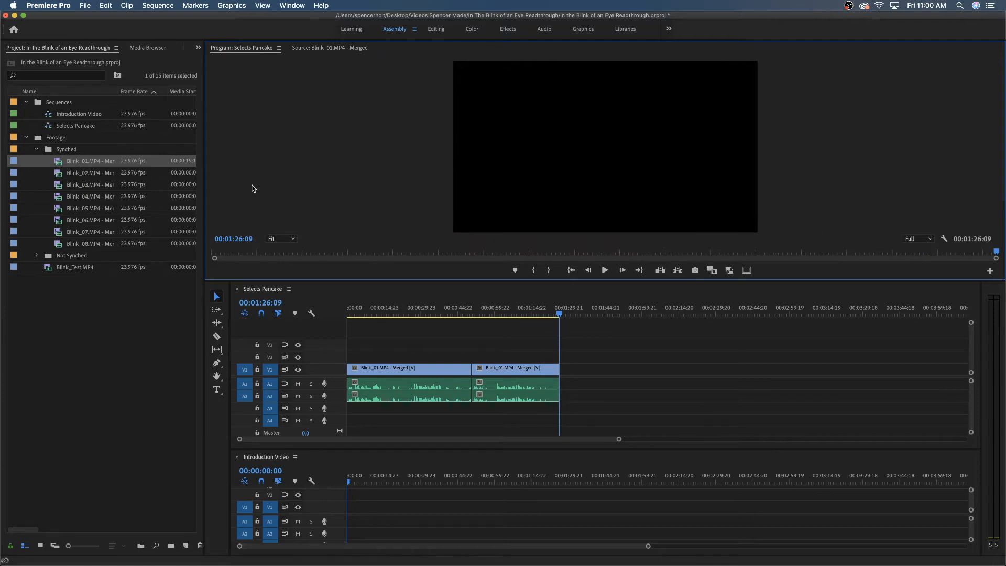
Step: Open Blink_02.MP4 - Merged in the source monitor and review its opening up to about 00:00:19:02
double_click(57, 176)
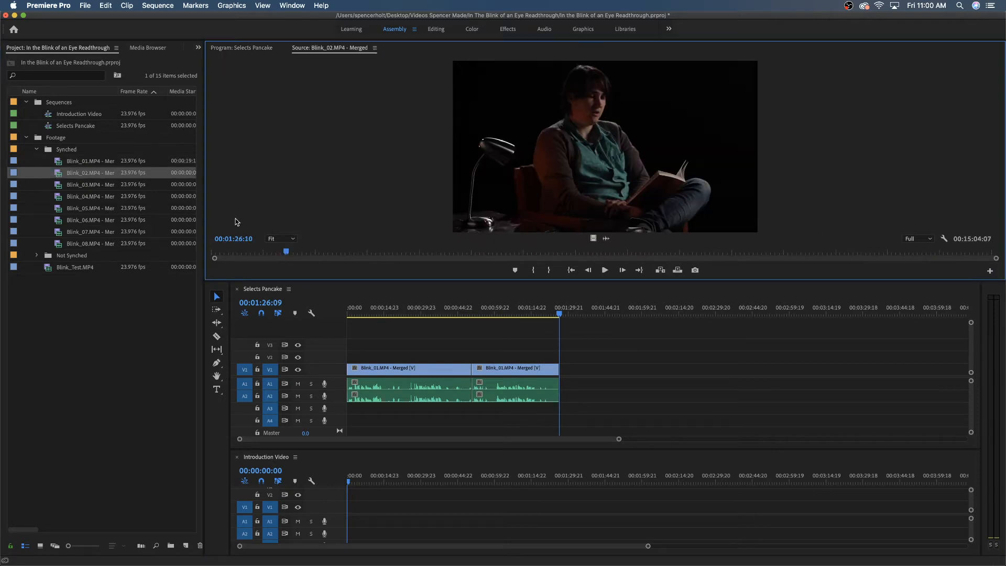
mouse_move(227, 252)
mouse_down()
mouse_move(184, 251)
mouse_move(216, 250)
mouse_up()
key(space)
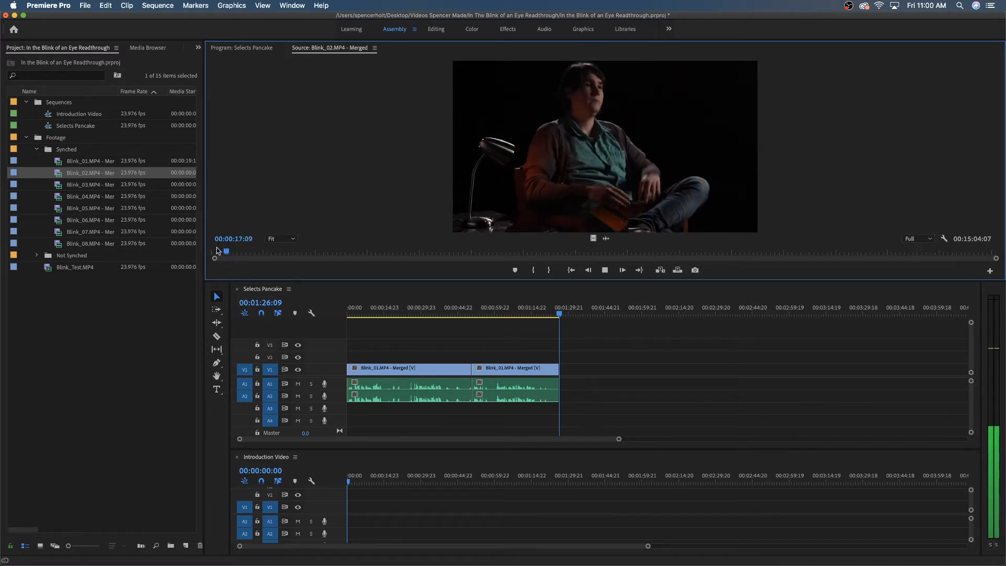
key(space)
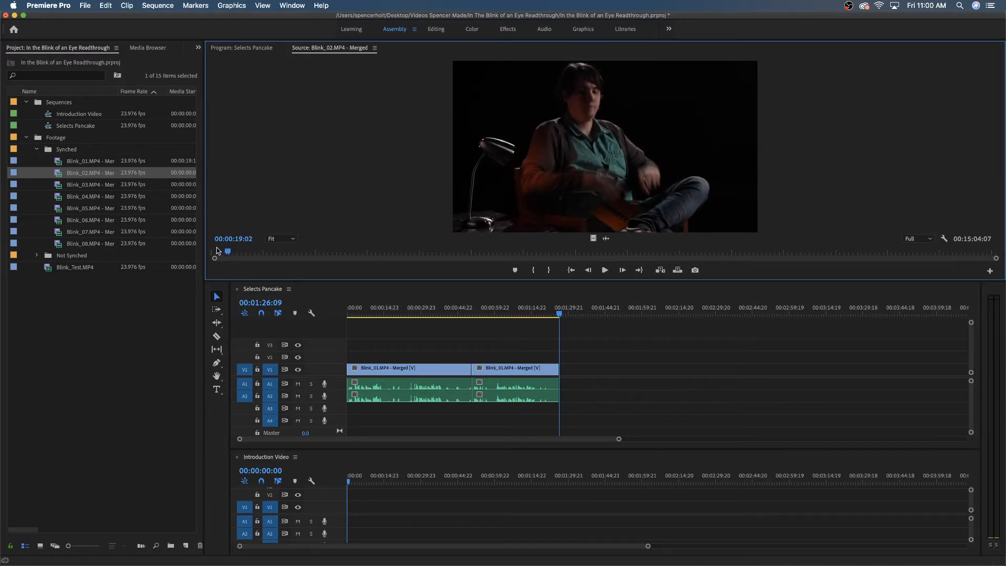
Step: Open Blink_03.MP4 - Merged in the source monitor and play it from about 00:00:24:04 to find the take's start
double_click(60, 187)
drag(339, 251, 231, 252)
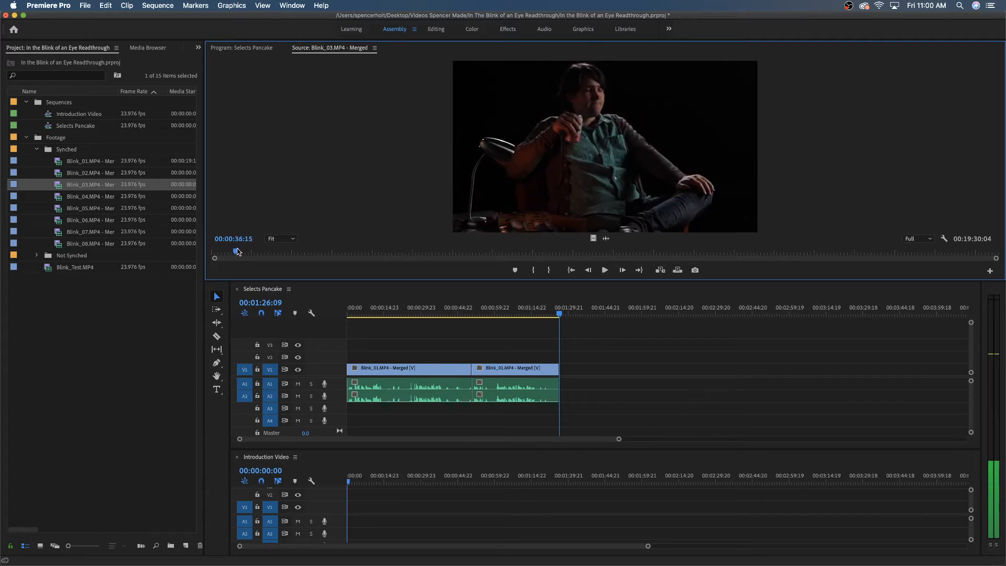
click(231, 252)
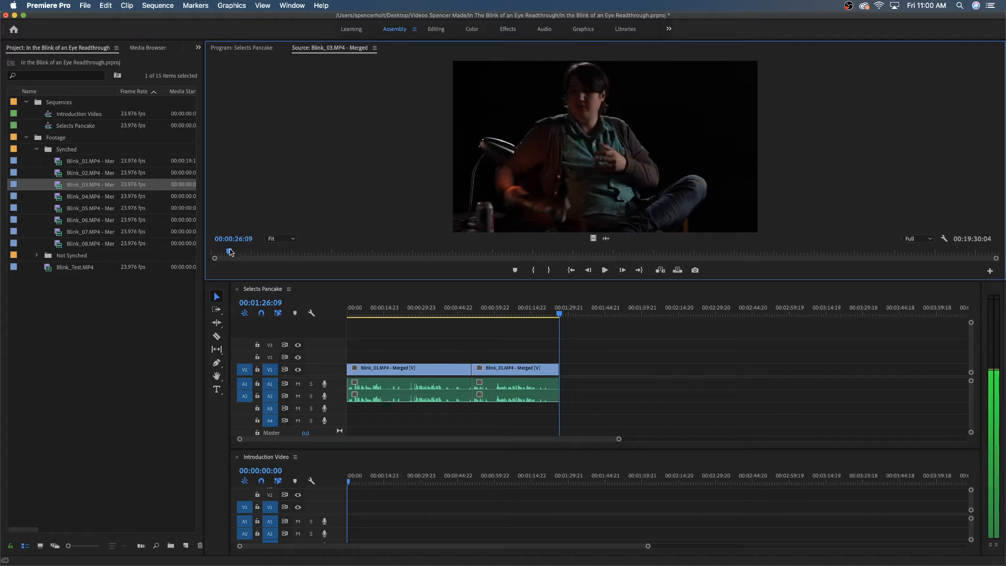
drag(232, 253, 229, 252)
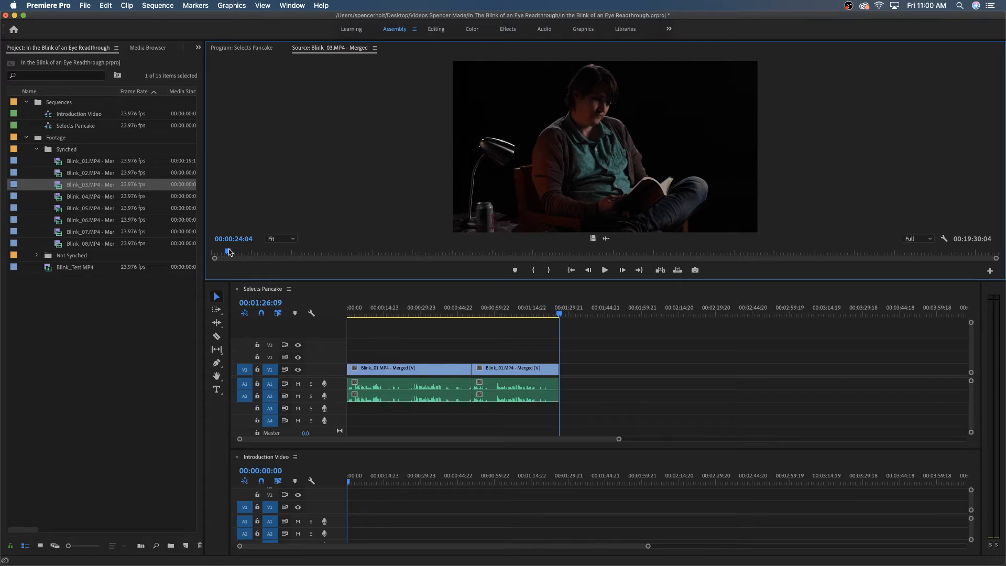
key(space)
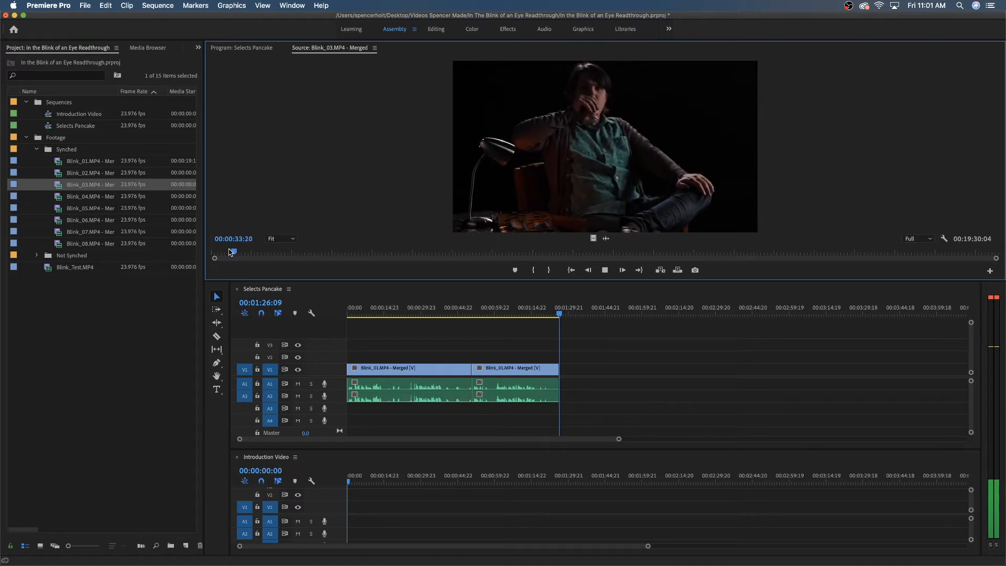
Step: Shuttle back and forth around the start of the Blink_03 take and mark an In point at 00:00:24:16
key(j)
key(j)
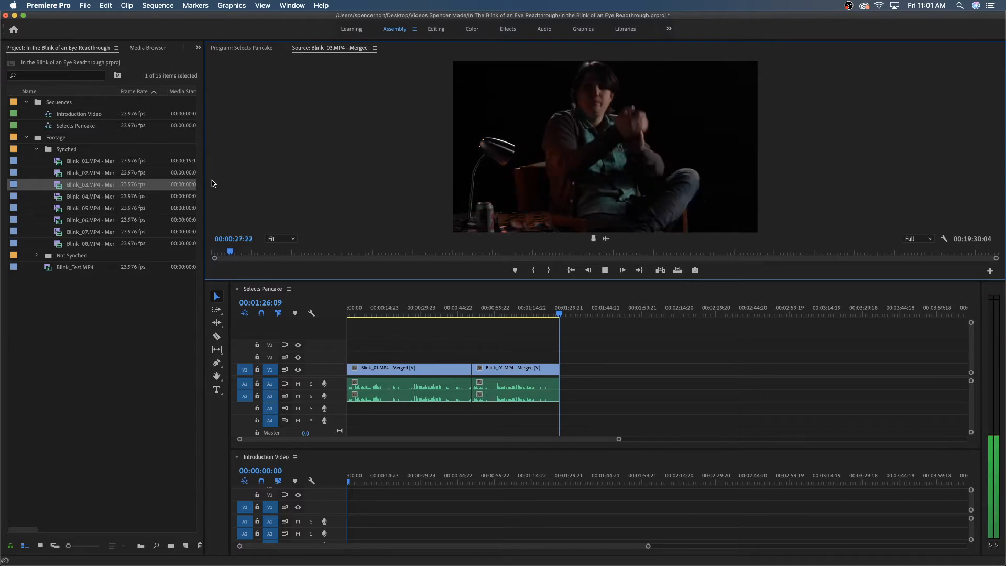
key(k)
key(l)
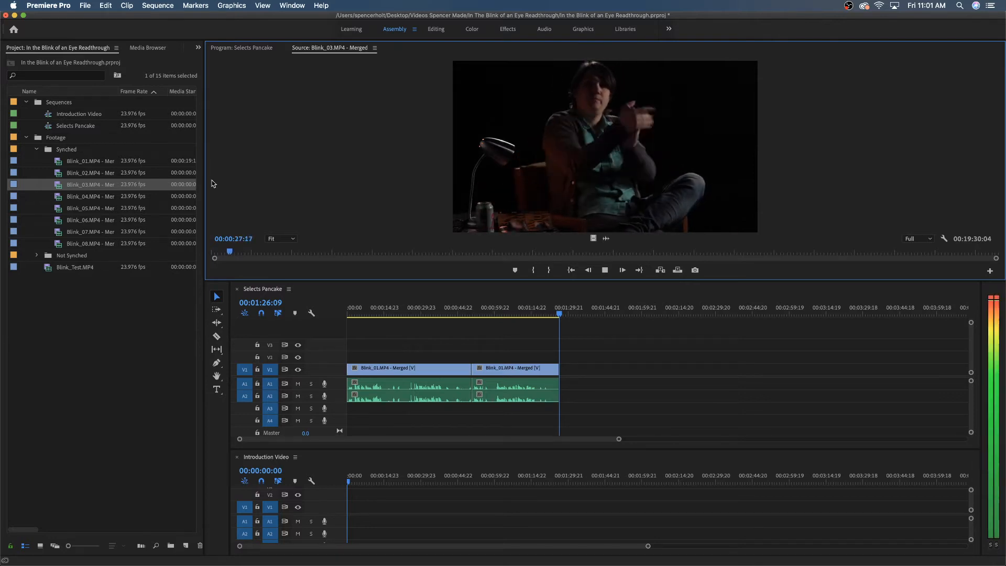
key(j)
key(j)
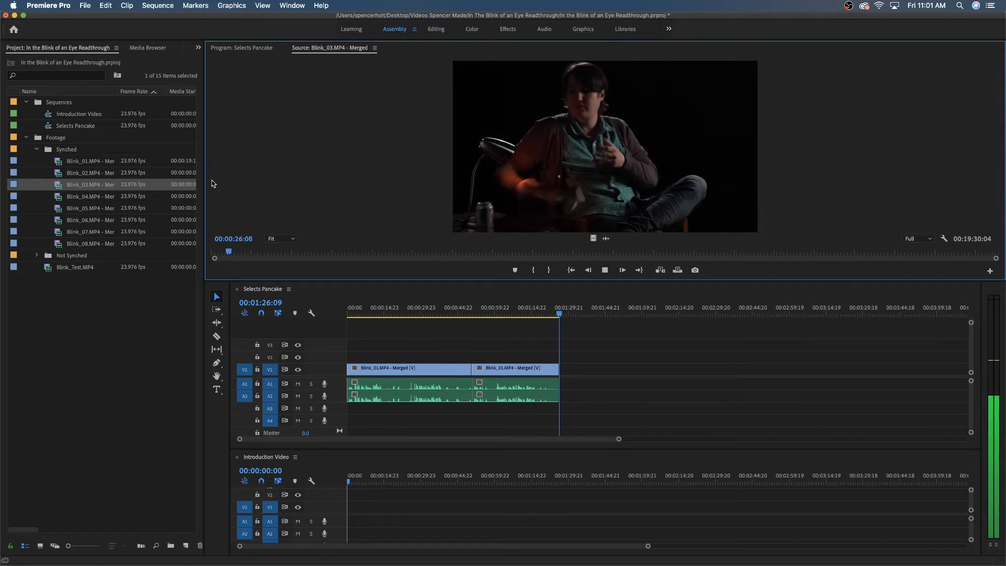
key(k)
key(l)
key(k)
key(j)
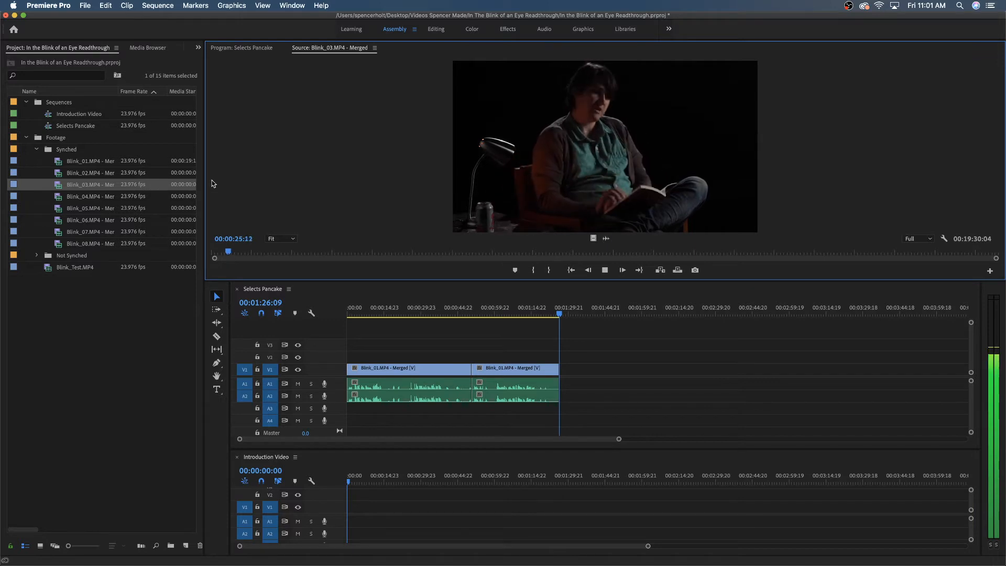
key(k)
key(l)
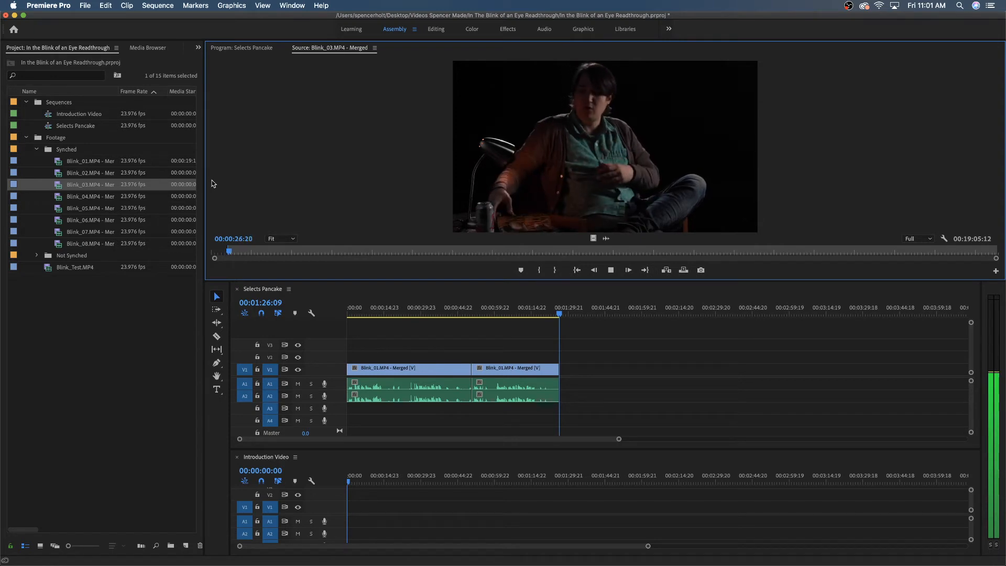
Step: Play through the Blink_03 take, mark an Out point at 00:01:11:17, and overwrite the selection at the end of Selects Pancake
key(k)
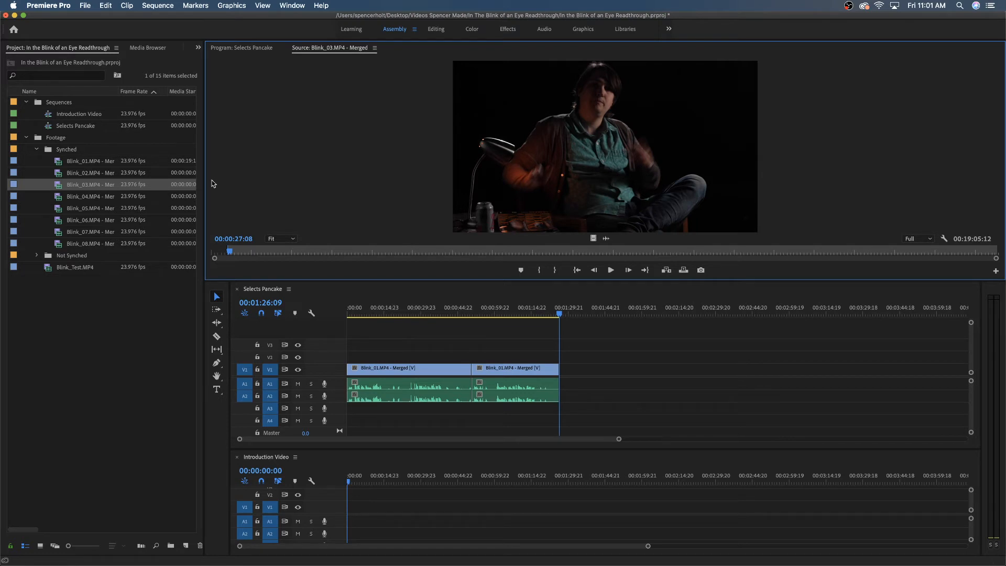
key(space)
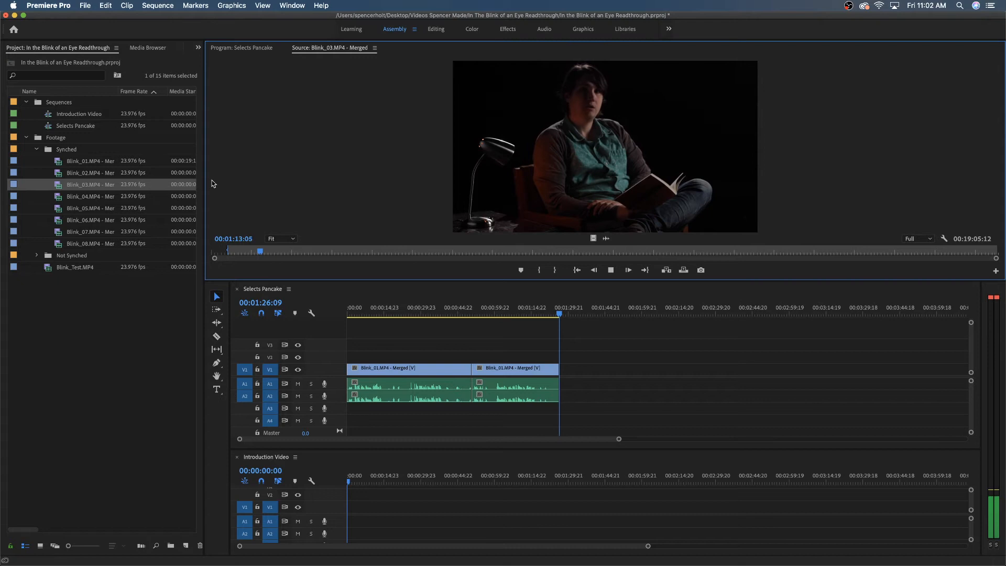
key(space)
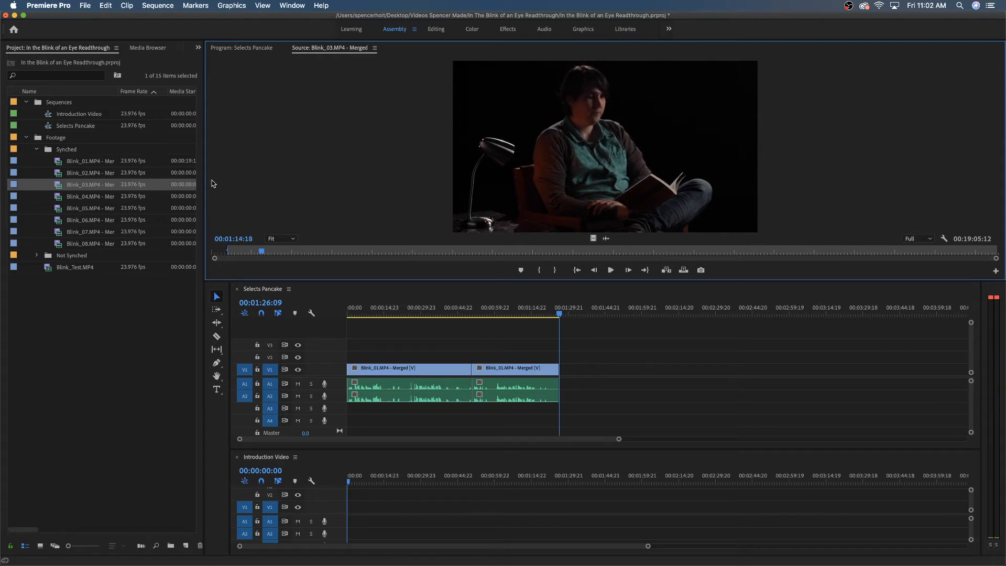
key(j)
key(j)
key(k)
key(o)
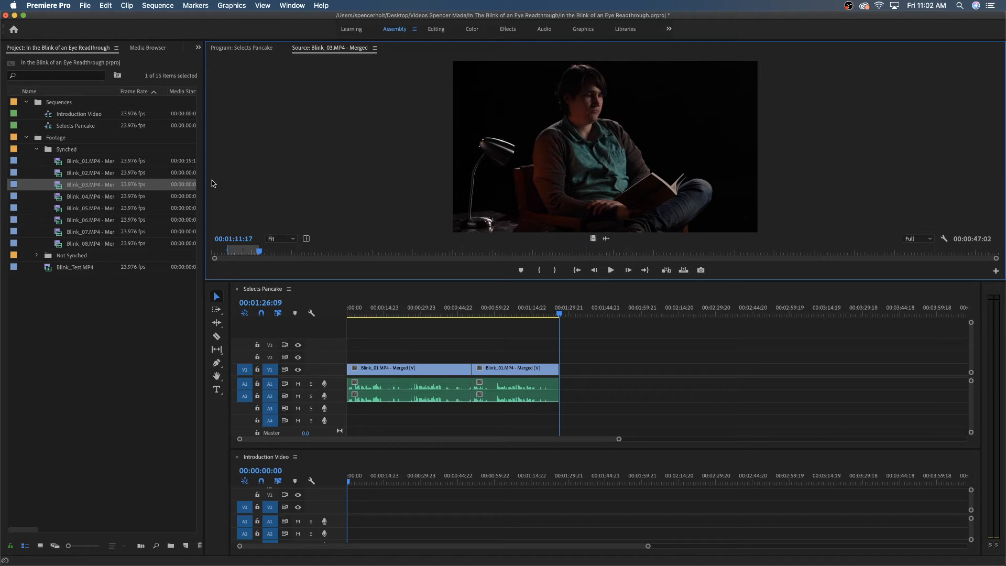
key(.)
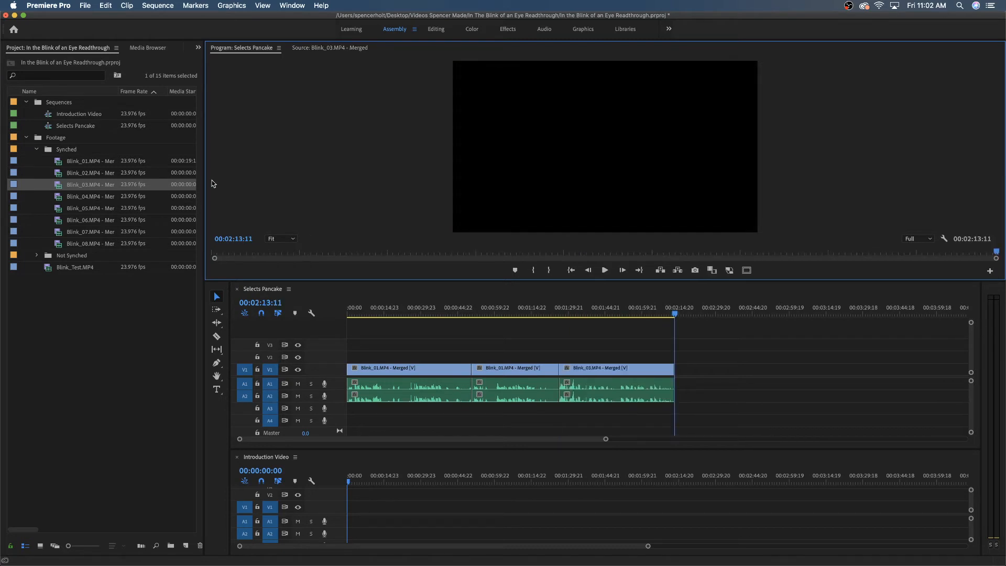
Step: Open Blink_04.MP4 - Merged in the source monitor and return its playhead to 00:00:00:00
double_click(59, 199)
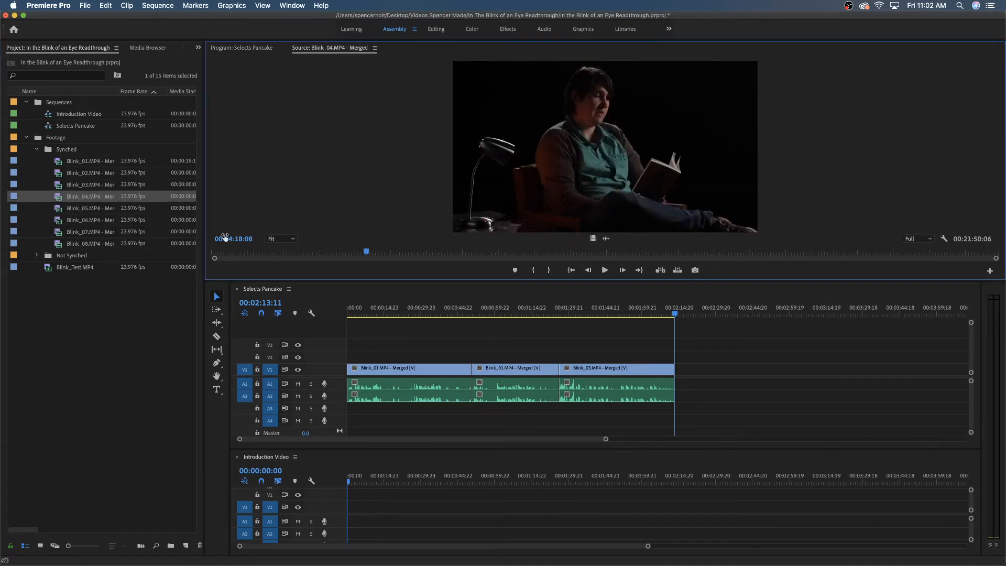
drag(241, 250, 176, 259)
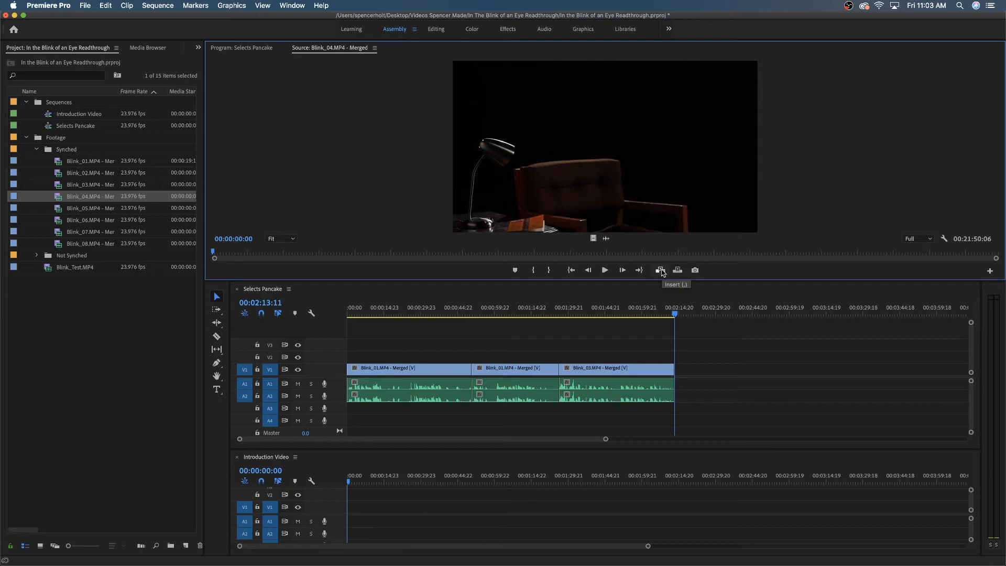
Step: Widen the project bin area to show the media columns and select all synched clips from Blink_01 through Blink_08
click(201, 182)
drag(207, 178, 368, 172)
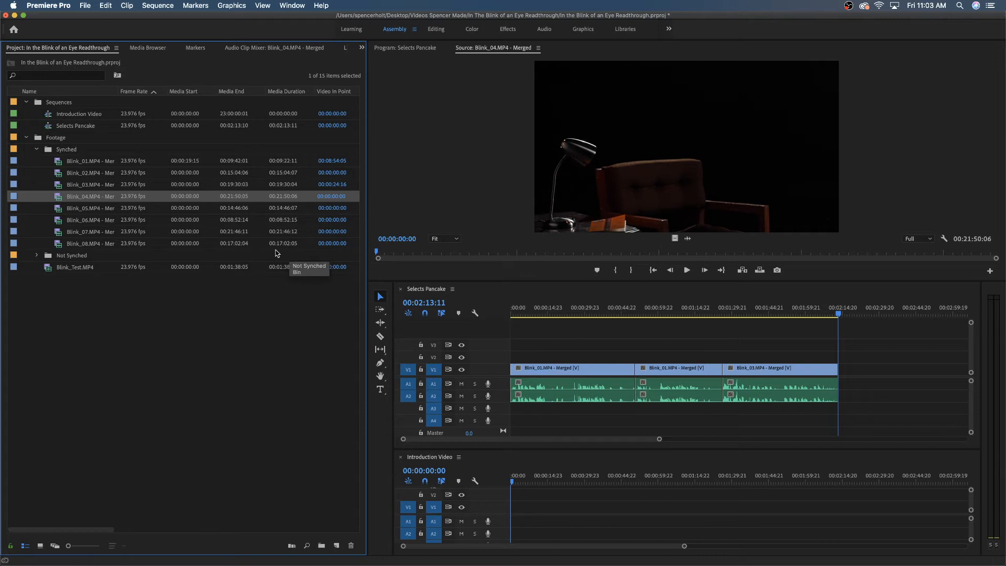
click(87, 245)
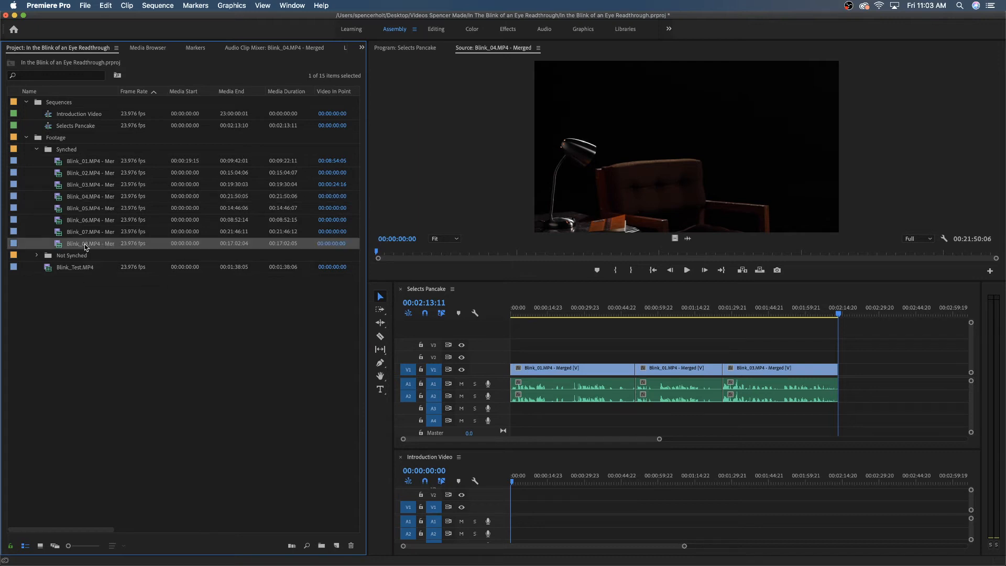
shift+click(87, 163)
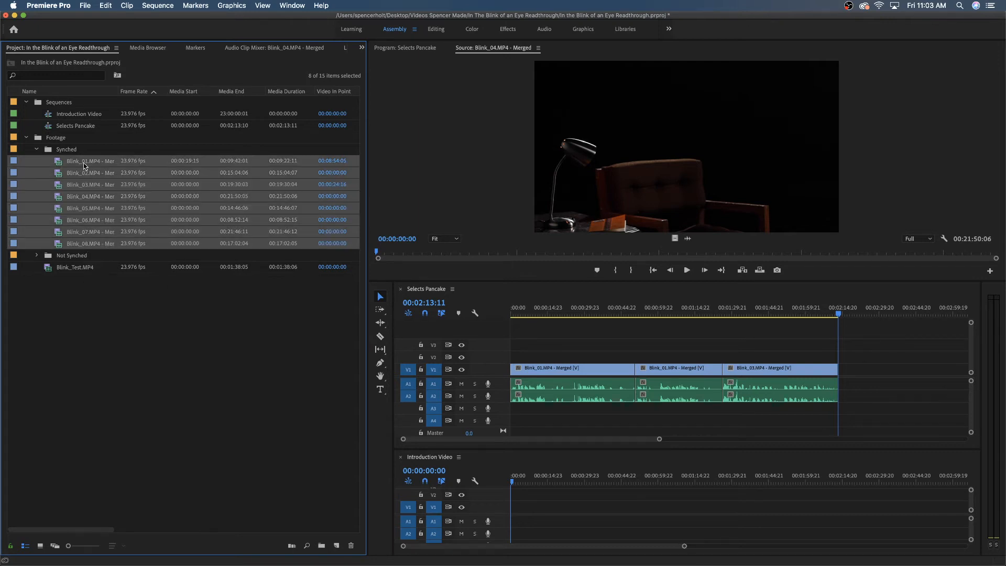
Step: Place the eight selected synched clips in the Introduction Video timeline and fit the whole sequence in view
drag(493, 452, 519, 514)
click(567, 475)
key(backslash)
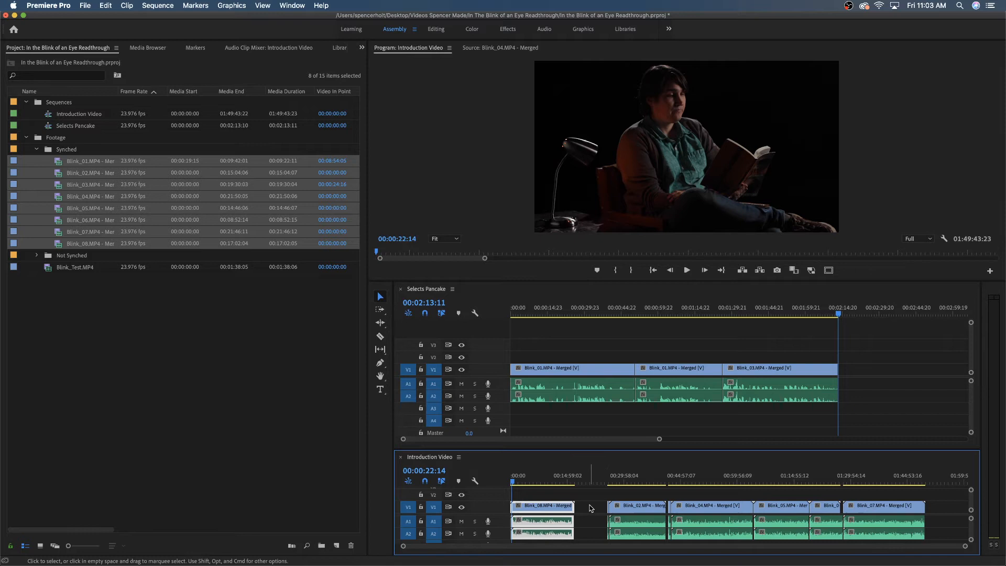
Step: Close the gap after the first clip in Introduction Video and delete all clips from that timeline
click(592, 508)
right_click(592, 508)
click(614, 515)
drag(726, 485, 475, 547)
key(Delete)
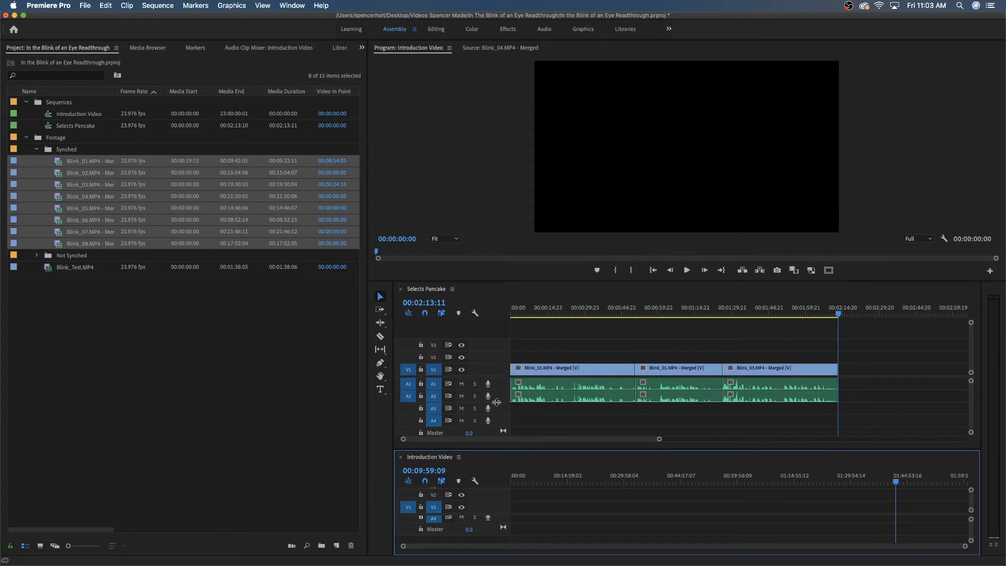
Step: Place Blink_01.MP4 through Blink_08.MP4 from the Not Synched bin in Introduction Video and move the playhead to the end of the last clip
click(37, 256)
click(74, 268)
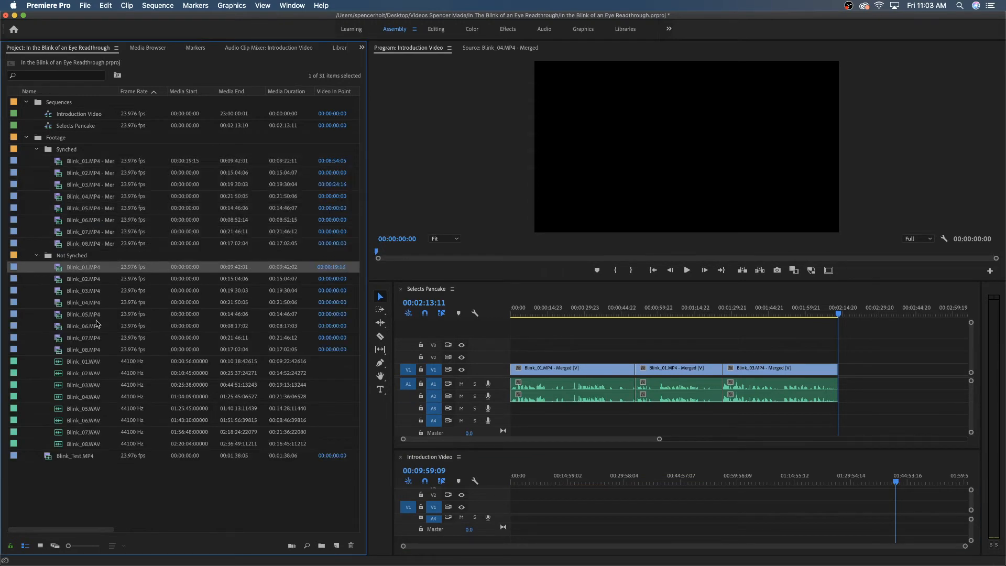
shift+click(88, 349)
drag(591, 554, 517, 506)
click(898, 481)
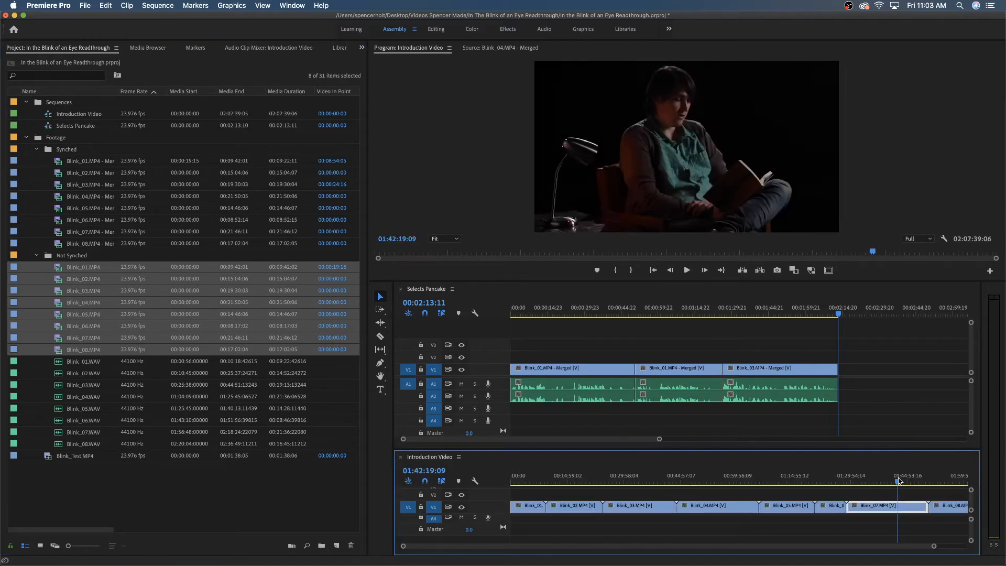
key(backslash)
drag(885, 480, 931, 478)
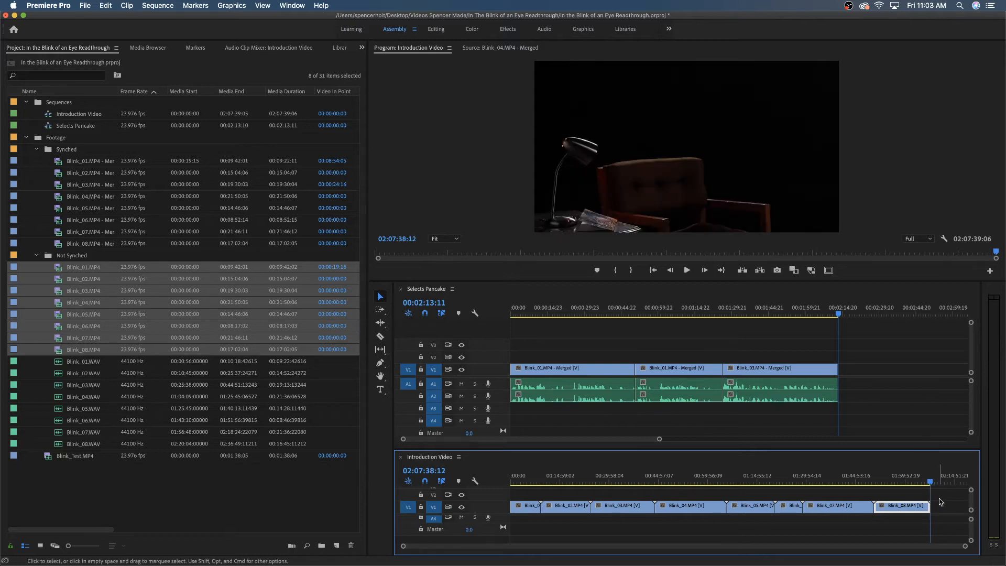
Step: Remove all the unsynched clips from Introduction Video and collapse the Not Synched bin
key(super+a)
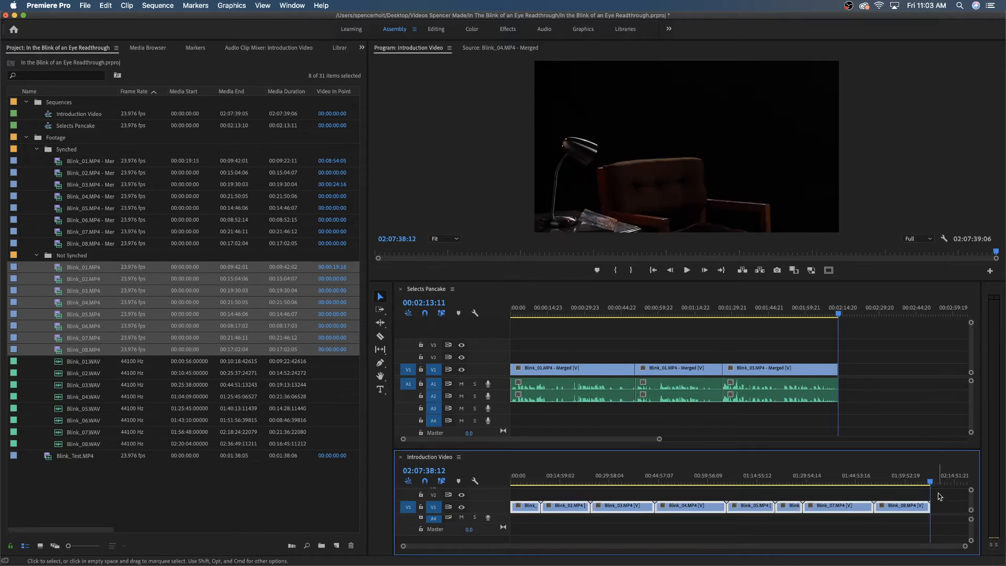
key(Delete)
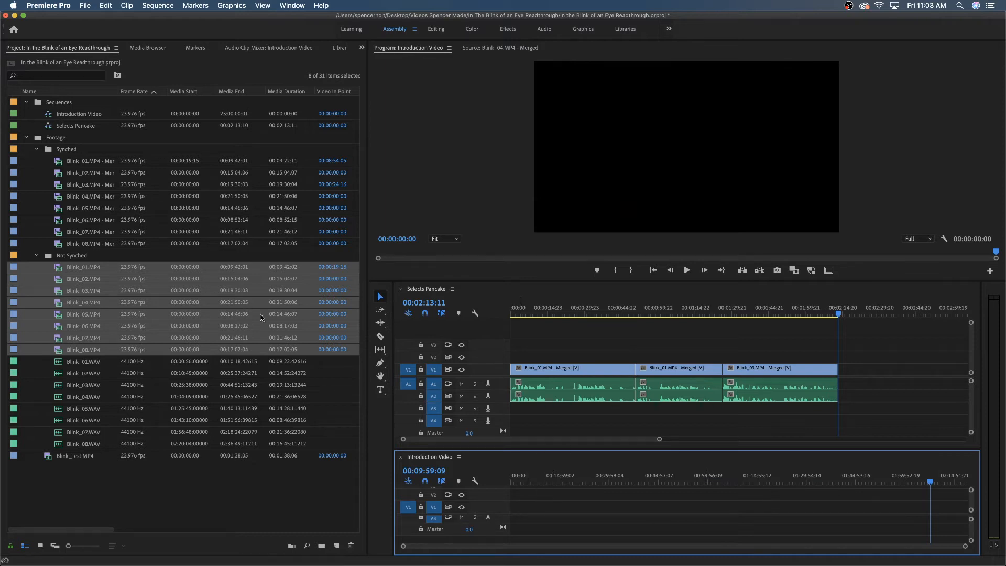
click(37, 256)
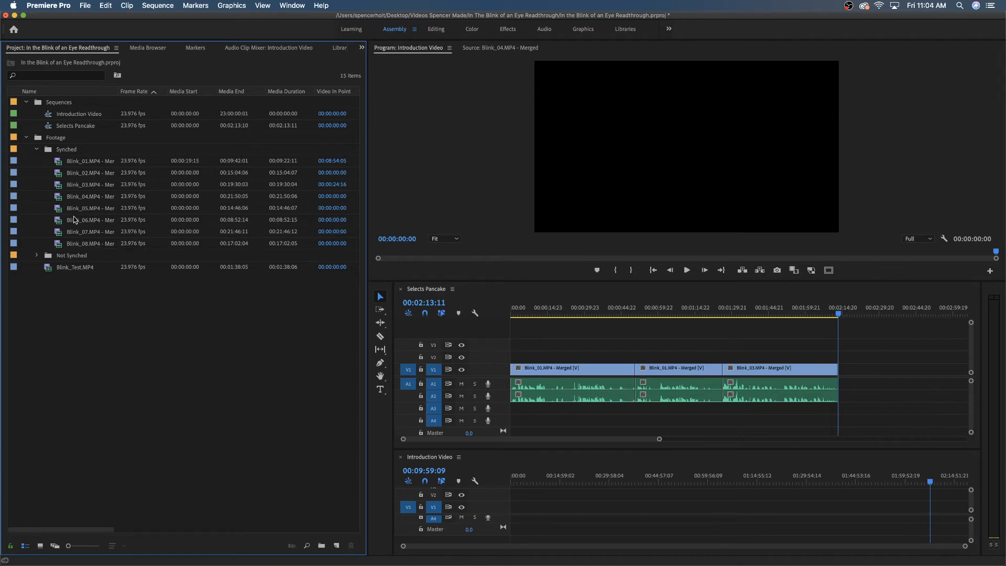
Step: Open Blink_04.MP4 - Merged in the source monitor and play a moment near its beginning
double_click(58, 199)
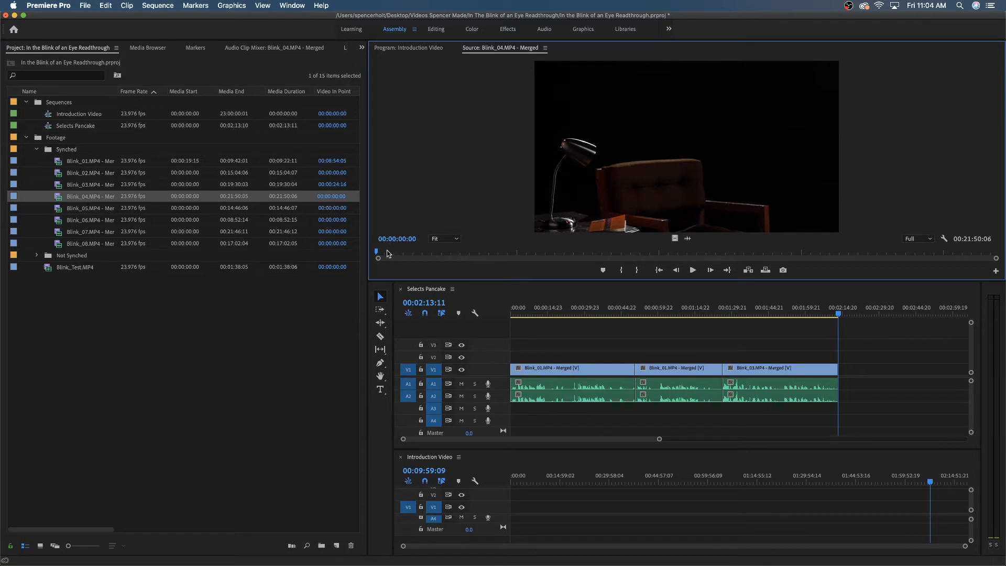
drag(377, 254, 383, 253)
key(space)
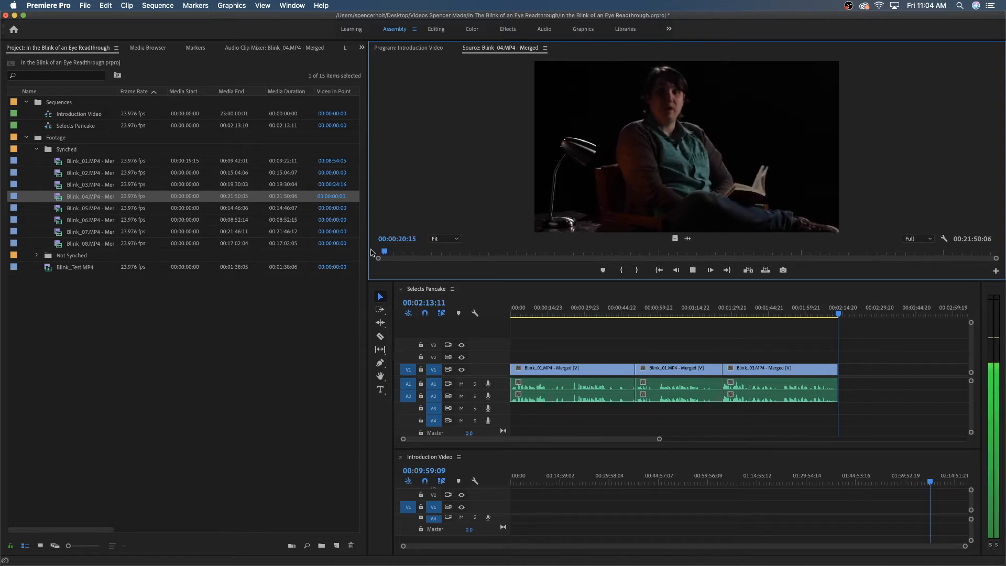
key(space)
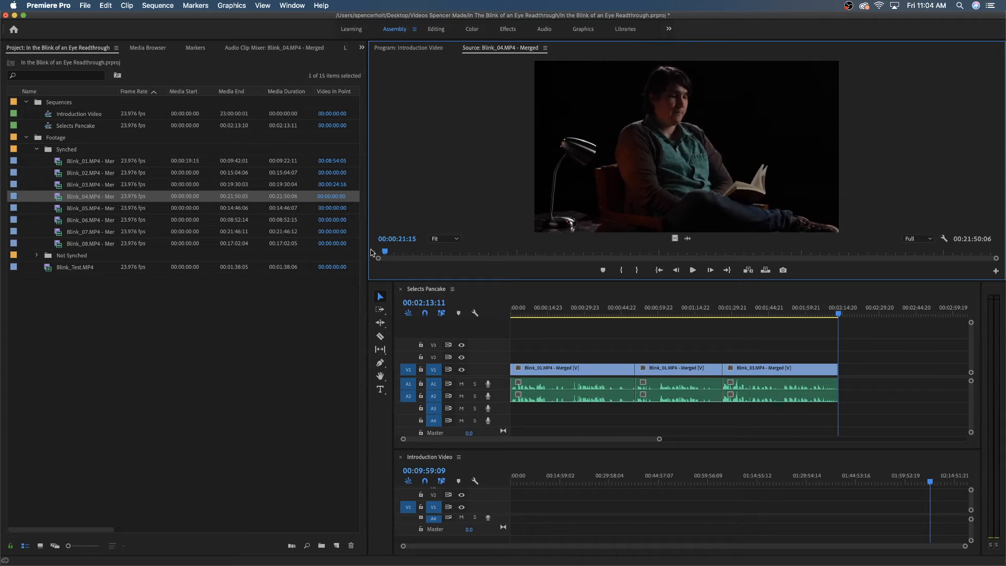
Step: Open Blink_05.MP4 - Merged in the source monitor and fast-forward through its opening seconds from the start of the clip
double_click(61, 209)
key(space)
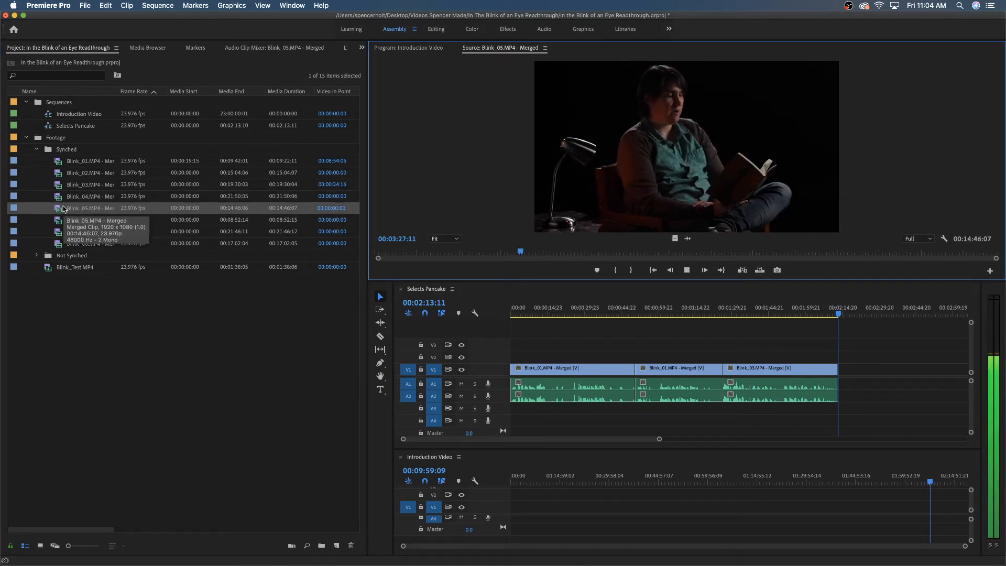
key(space)
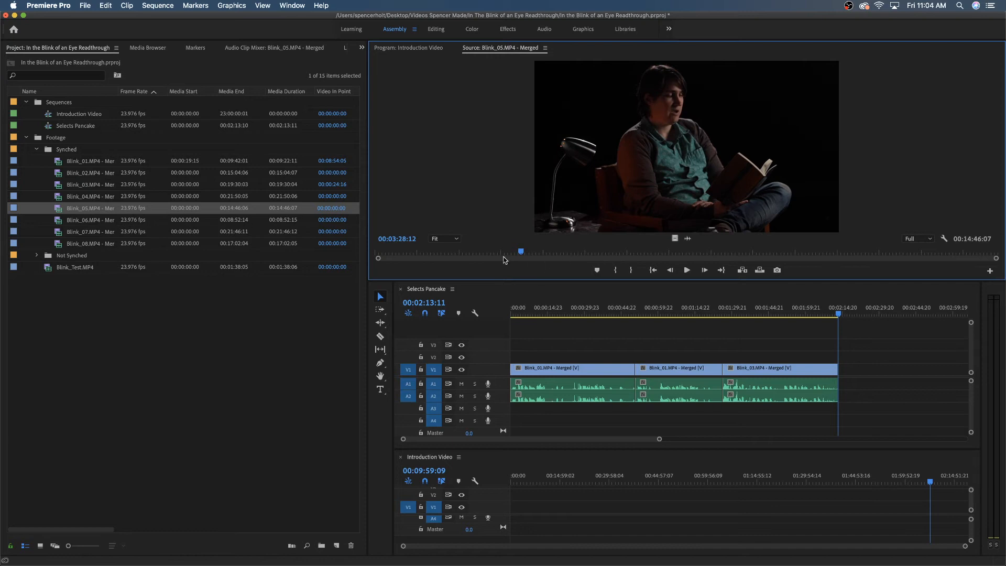
key(Home)
key(space)
key(l)
key(l)
key(l)
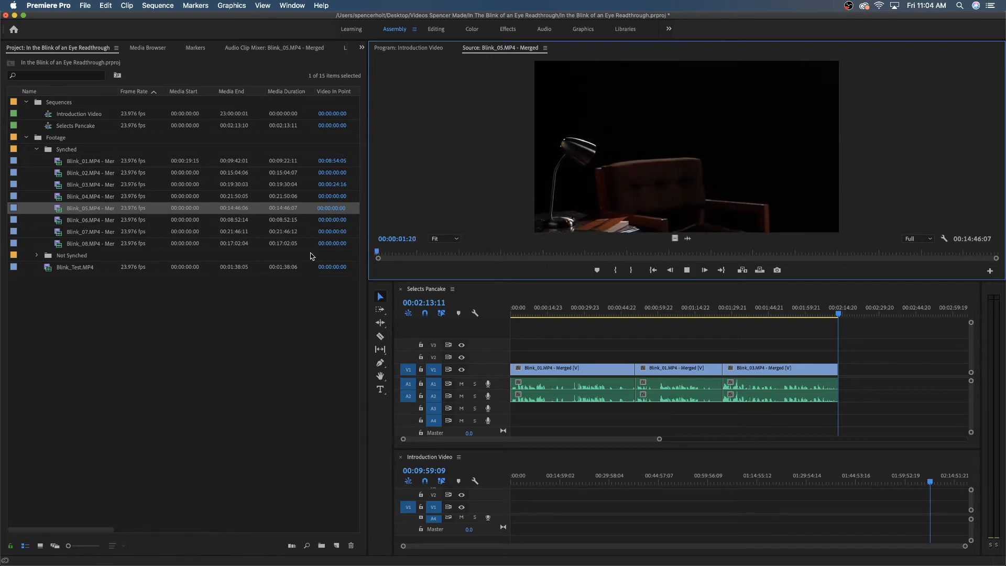
key(space)
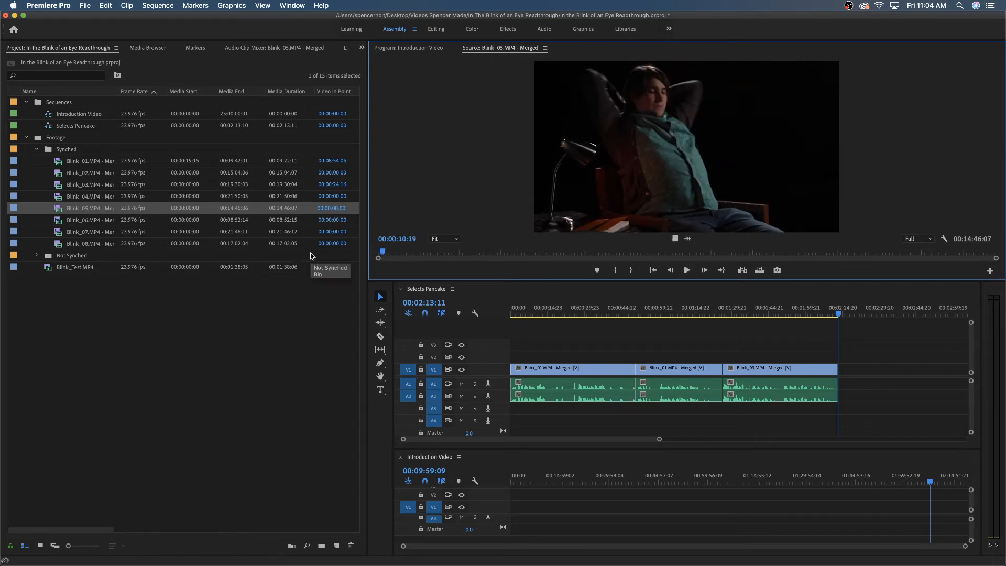
Step: Shuttle around the start of the Blink_05 take, mark an In point at 00:00:14:01, and play on from there
key(space)
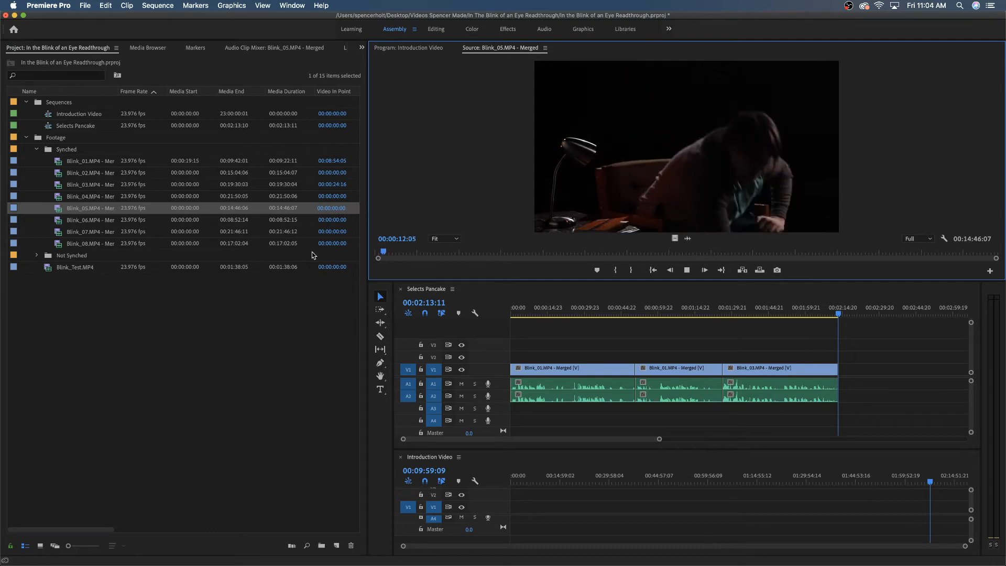
key(space)
key(j)
key(j)
key(j)
key(space)
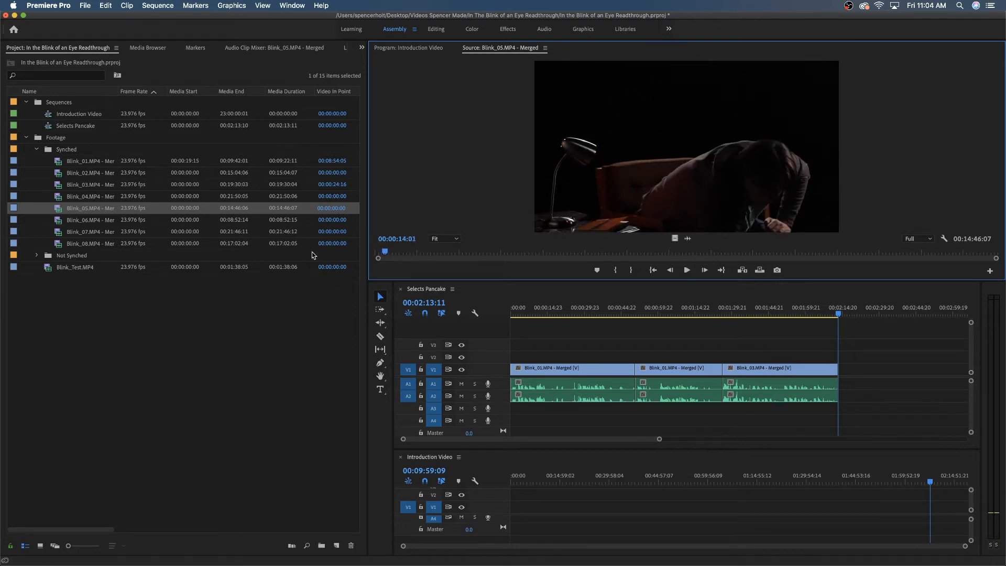
key(i)
key(space)
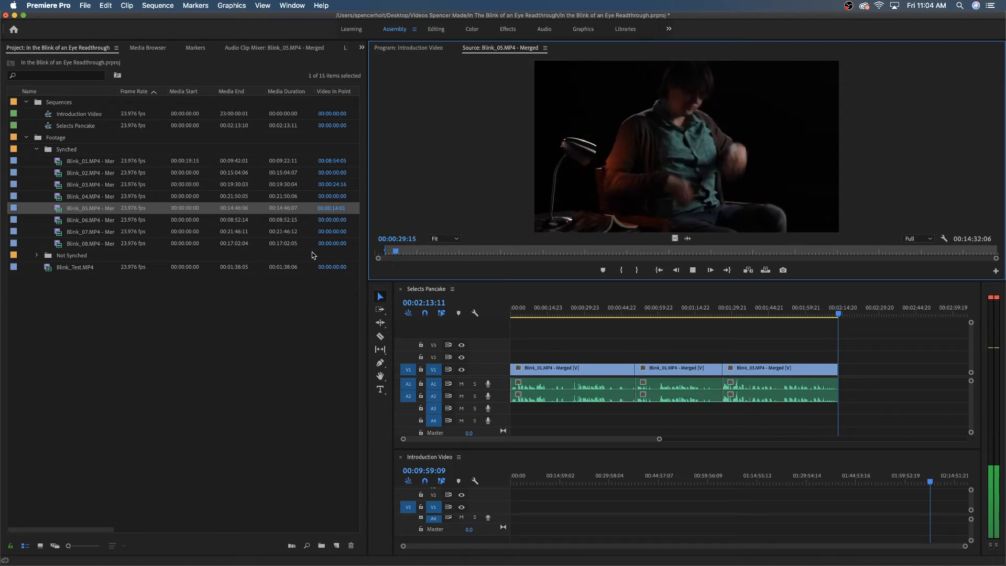
key(space)
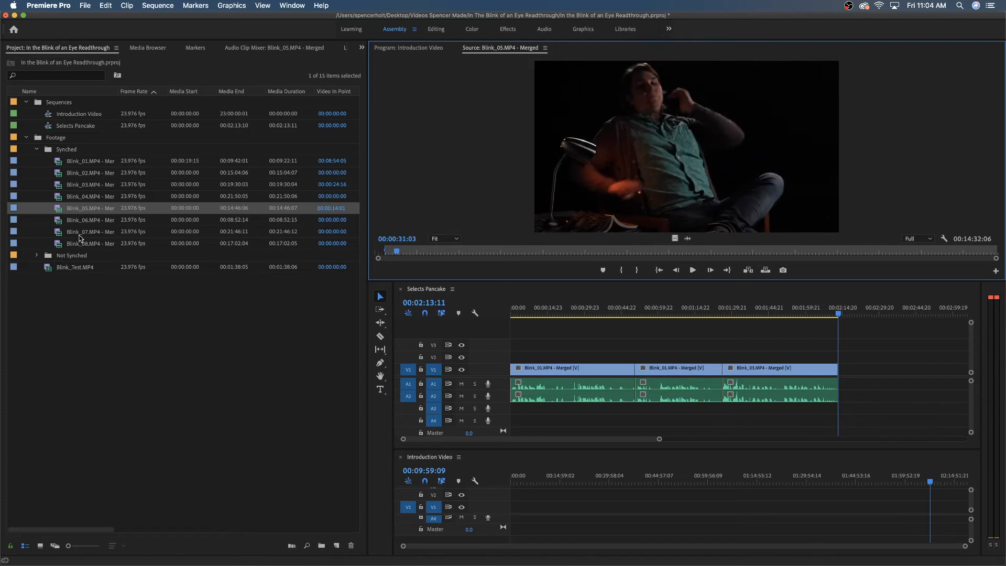
Step: Open Blink_06.MP4 - Merged in the source monitor and play it from the beginning to review the opening
double_click(59, 224)
key(space)
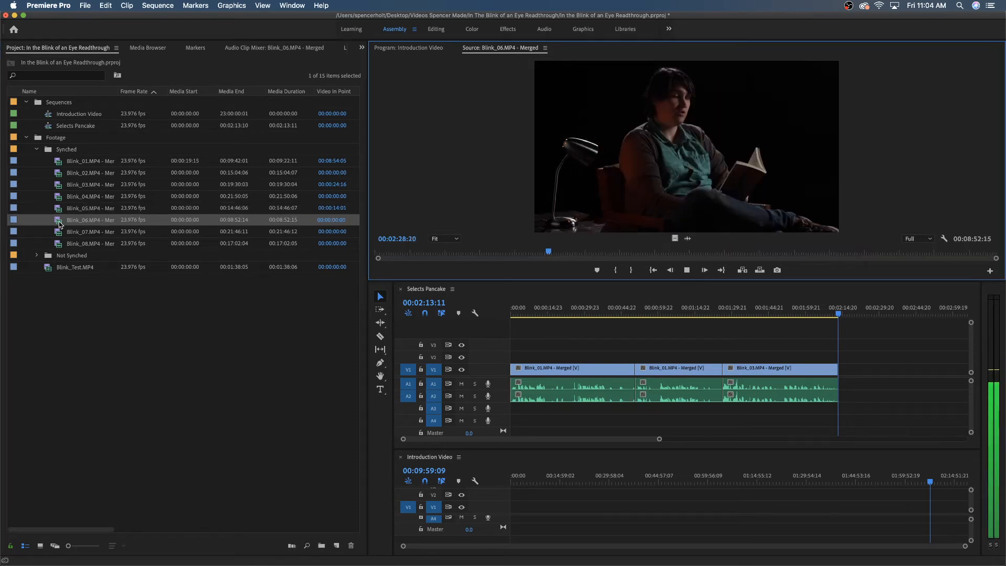
key(Home)
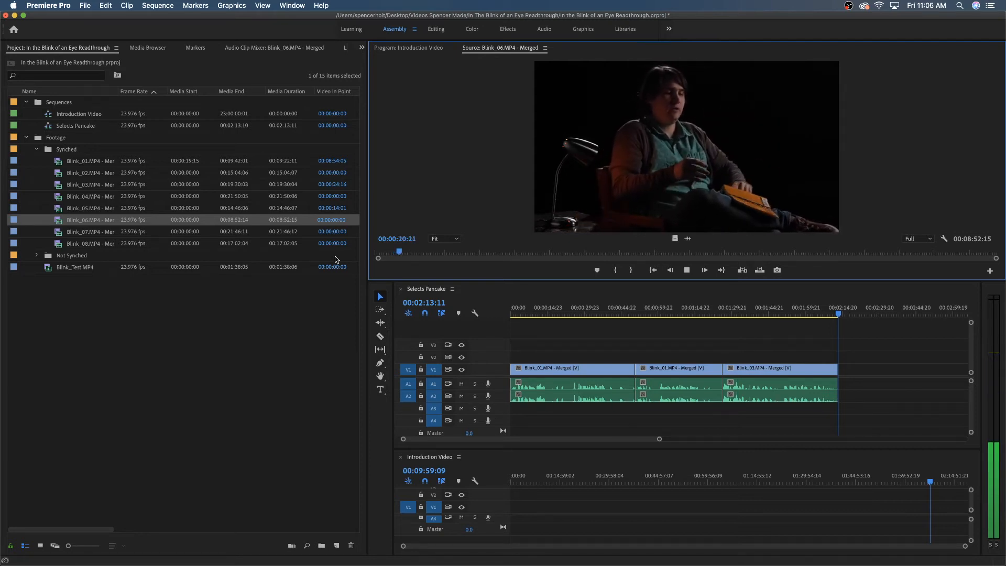
key(space)
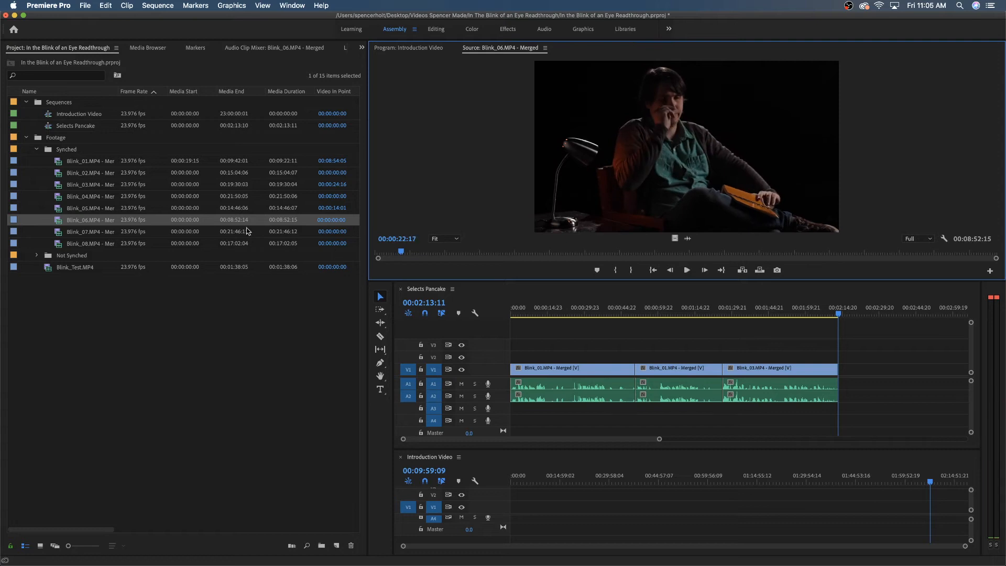
Step: Open Blink_07.MP4 - Merged in the source monitor and scrub and play its first 15 seconds to review the opening
double_click(58, 236)
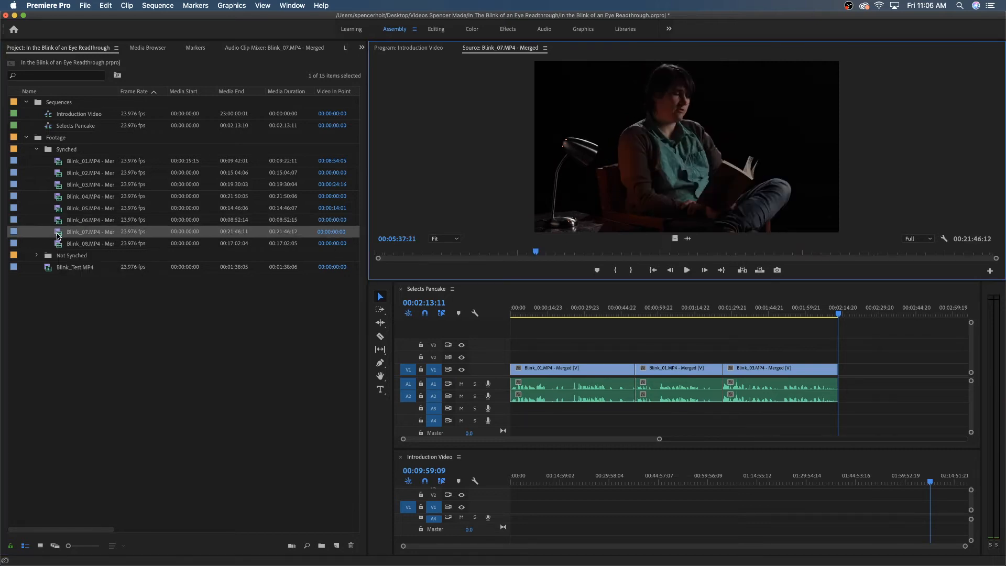
drag(530, 254, 325, 241)
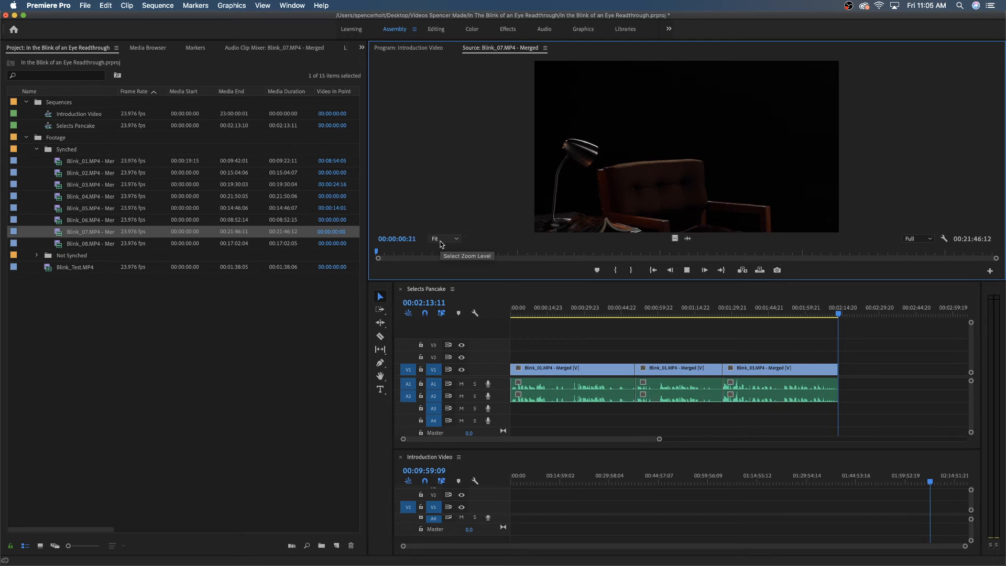
key(space)
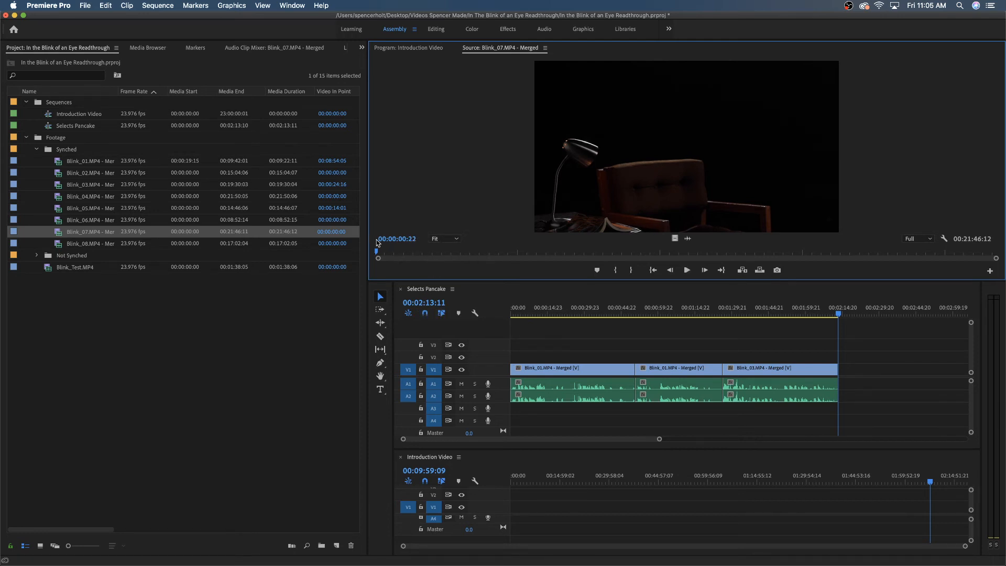
drag(380, 255, 381, 254)
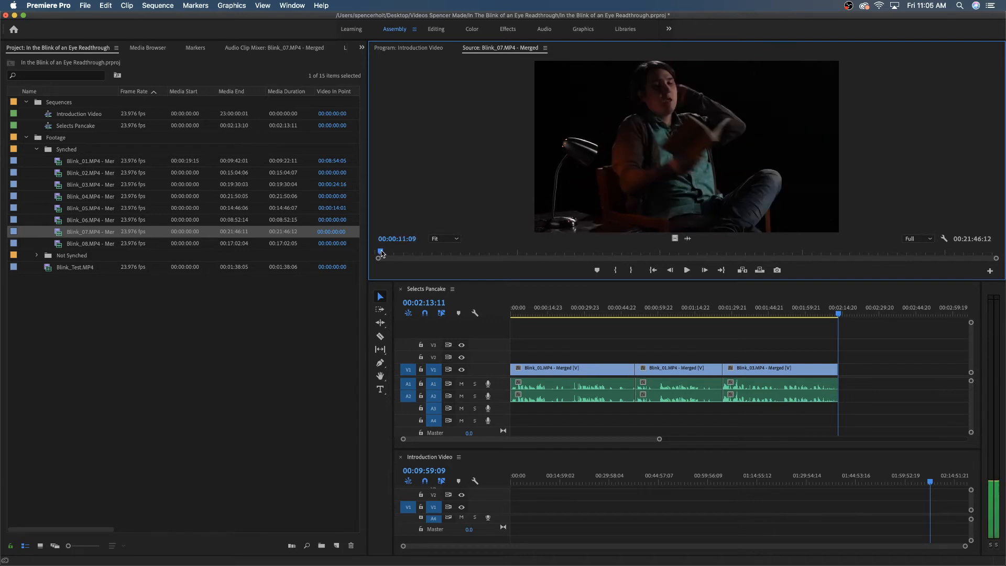
key(space)
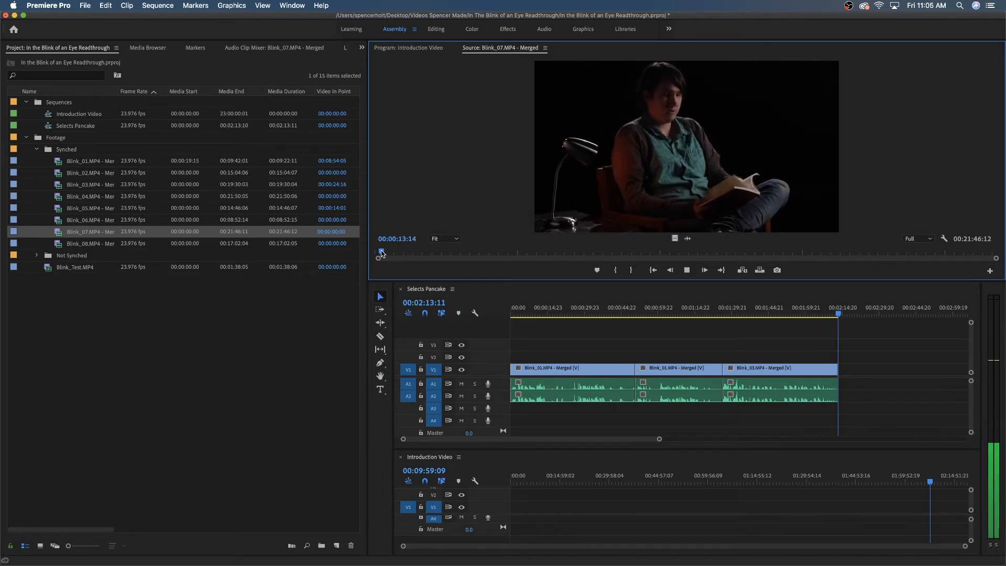
click(381, 252)
key(space)
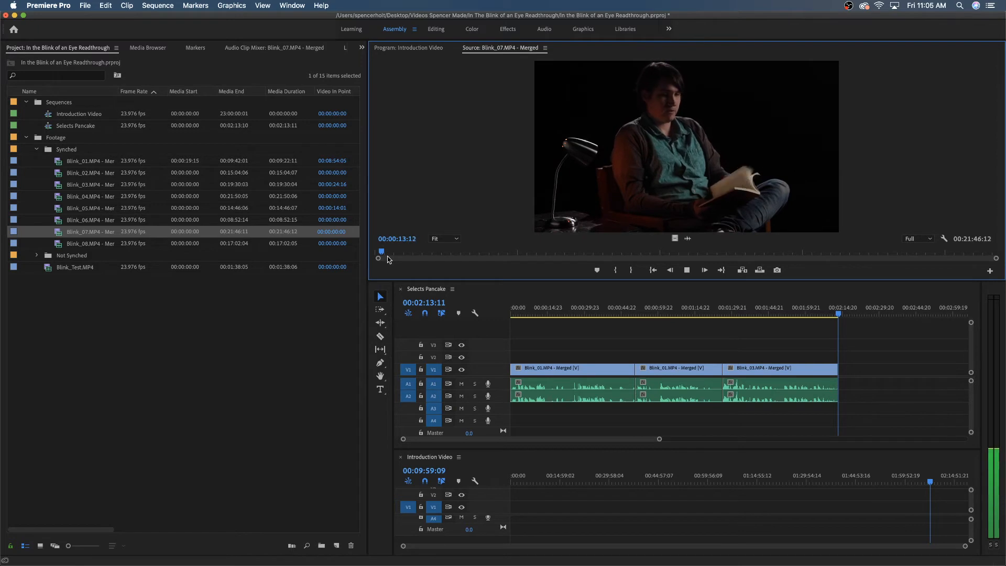
scroll(389, 258, up, 10)
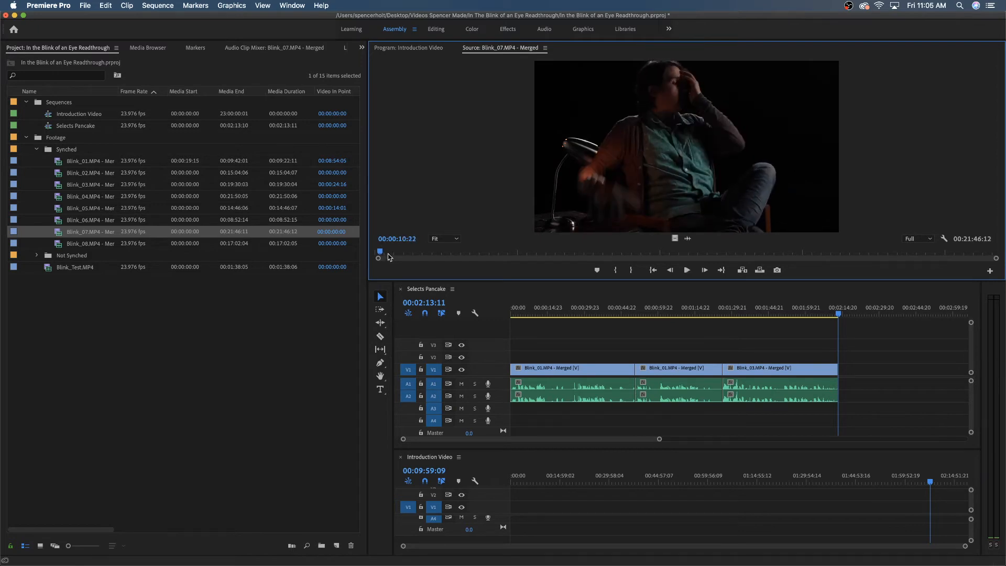
key(space)
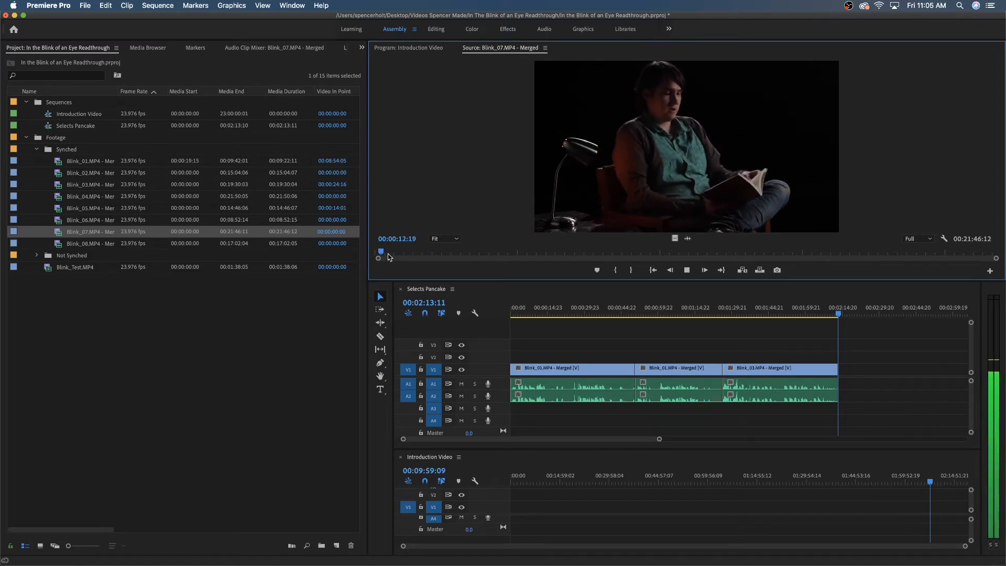
key(space)
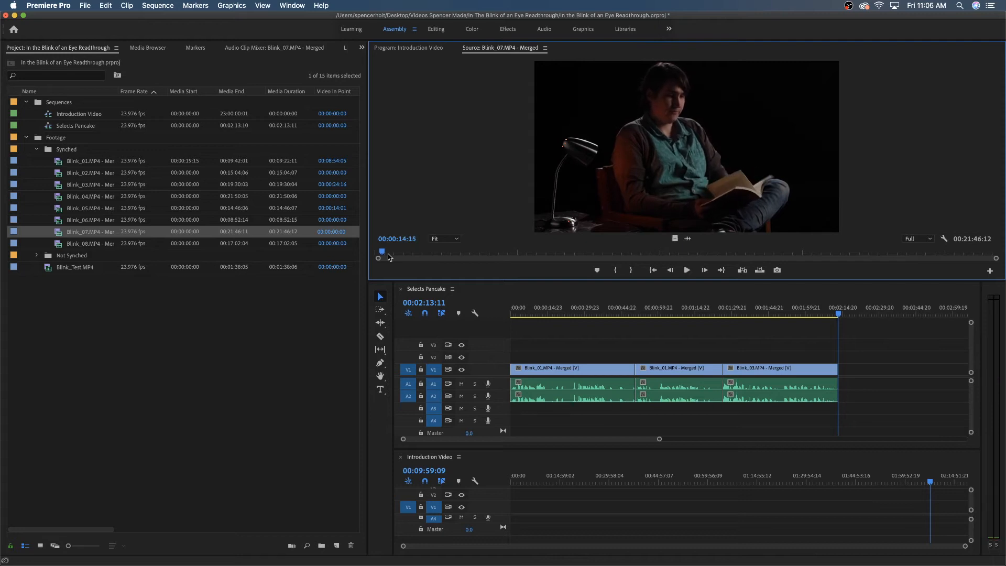
Step: Open Blink_08.MP4 - Merged in the source monitor and play its opening from the start of the clip
double_click(58, 245)
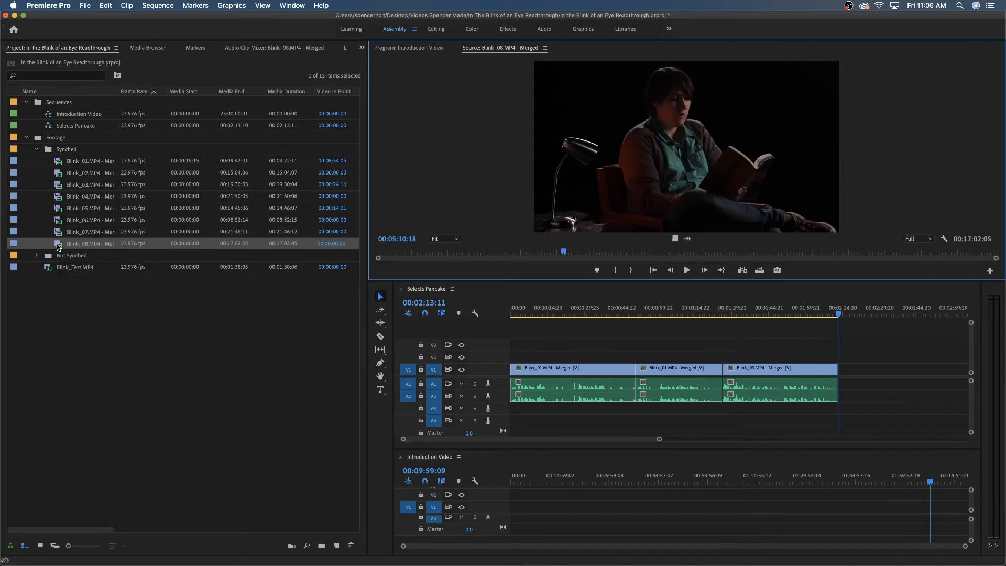
key(Home)
key(space)
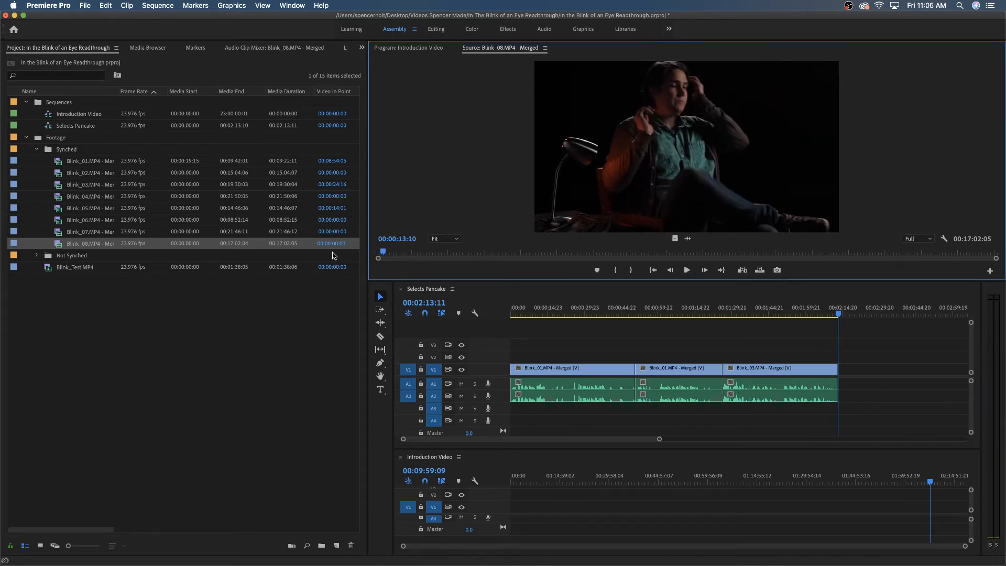
Step: Move the Blink_08 source playhead back to 00:00:01:15 and place the whole merged clip after the last clip in Selects Pancake
drag(384, 253, 376, 254)
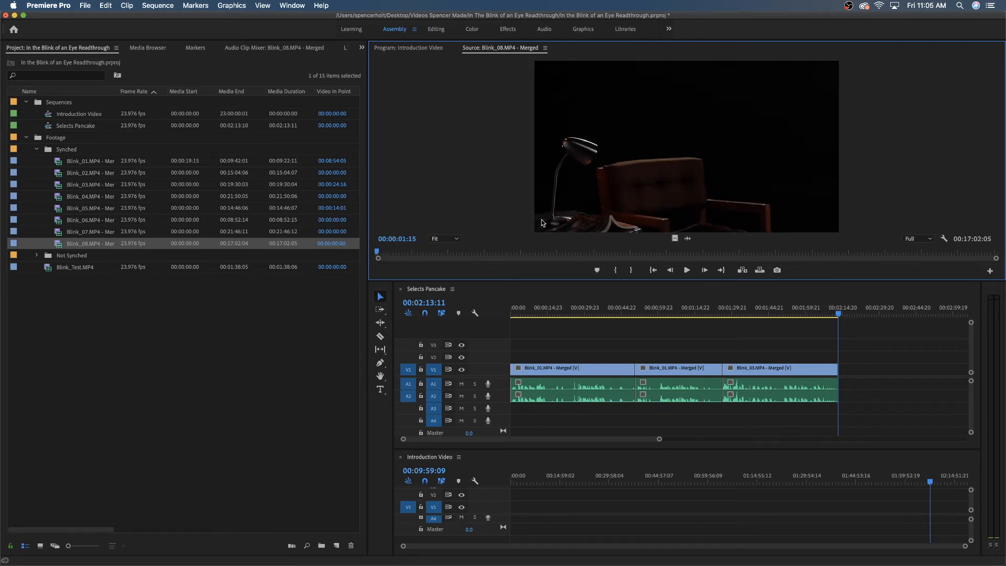
drag(70, 246, 908, 370)
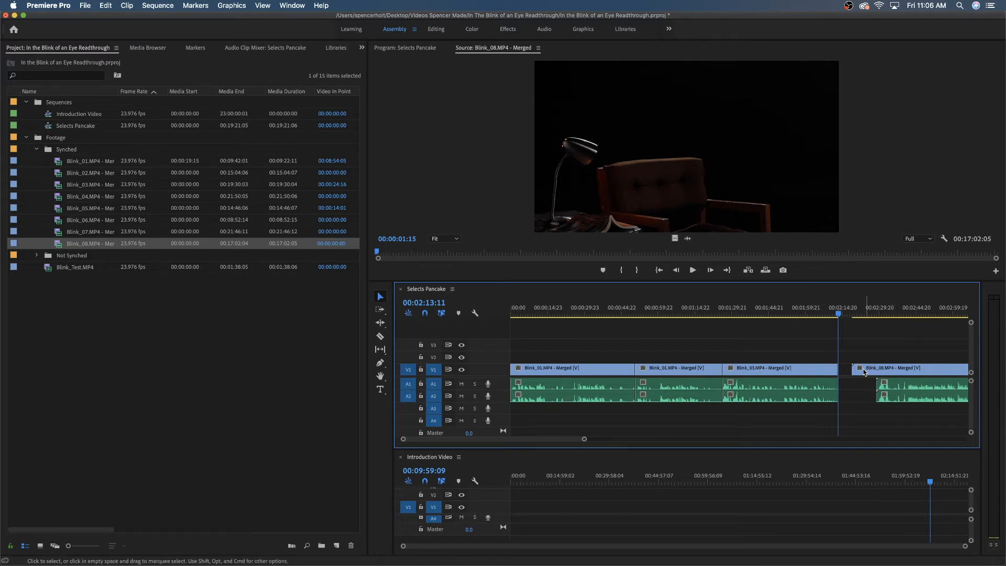
Step: Play the start of the Blink_08 clip in Selects Pancake and delete the whole clip from the sequence
click(853, 314)
drag(856, 314, 881, 307)
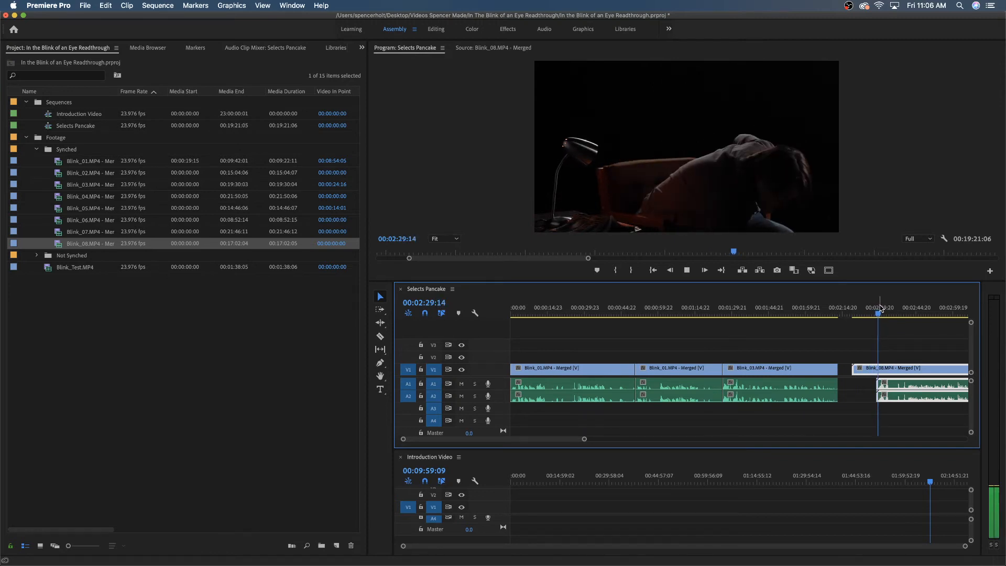
key(space)
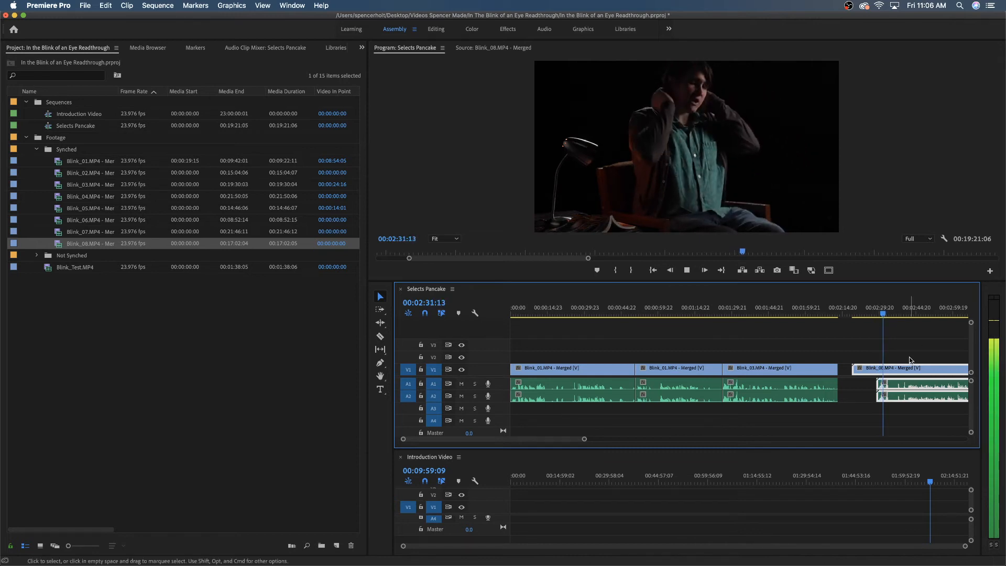
key(space)
key(Delete)
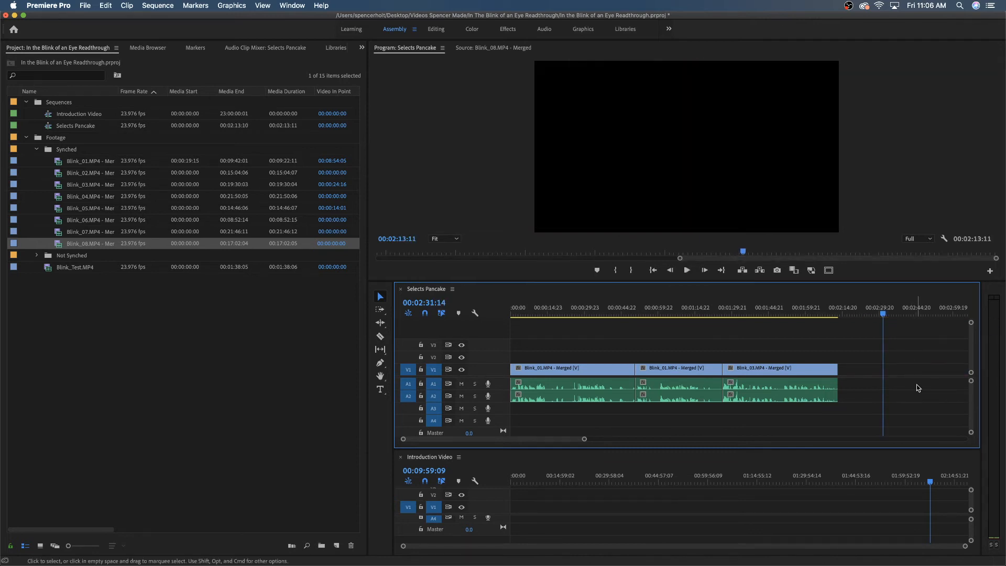
Step: Reopen Blink_08.MP4 - Merged in the source monitor and play its opening up to 00:00:23:15
double_click(68, 245)
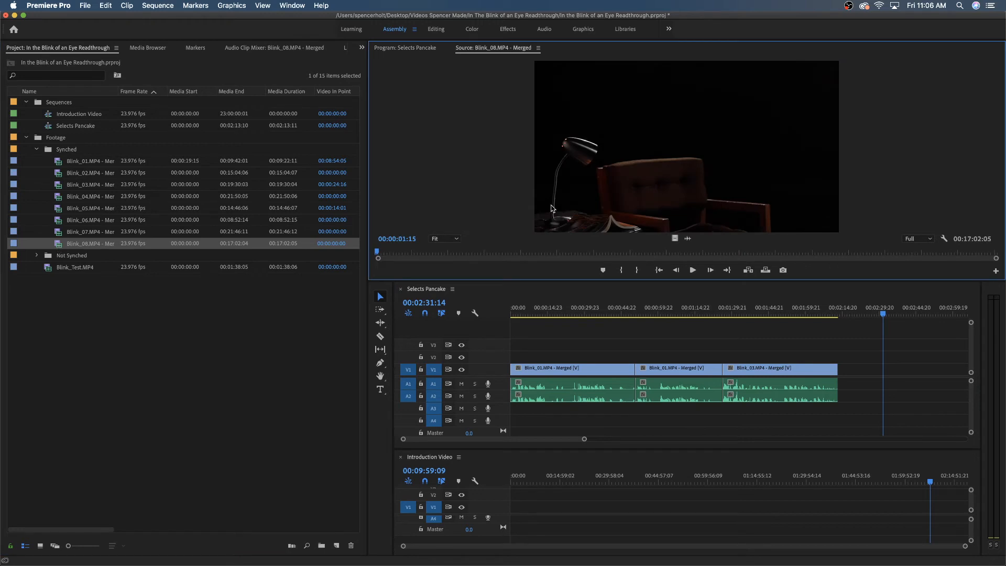
drag(375, 253, 380, 255)
key(space)
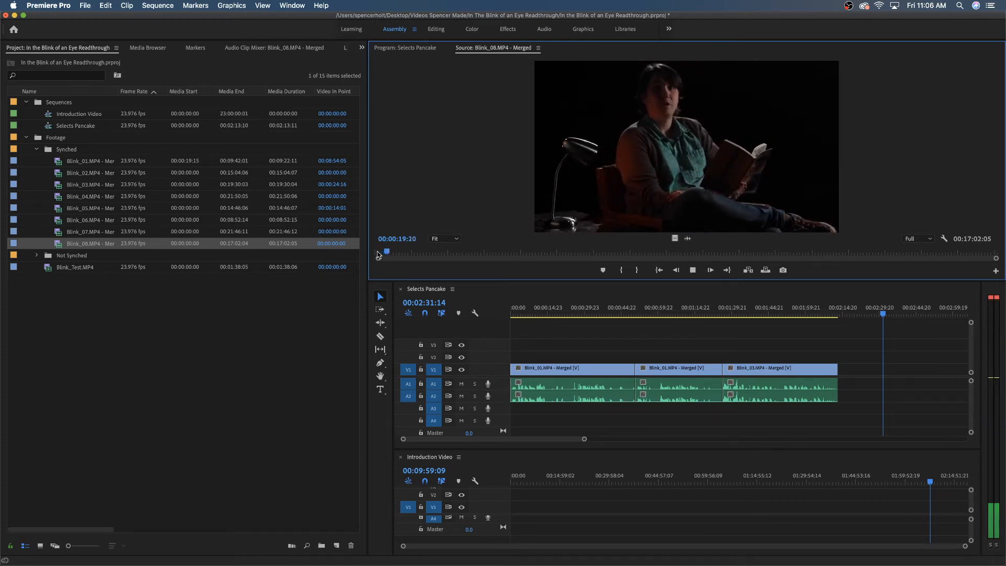
key(space)
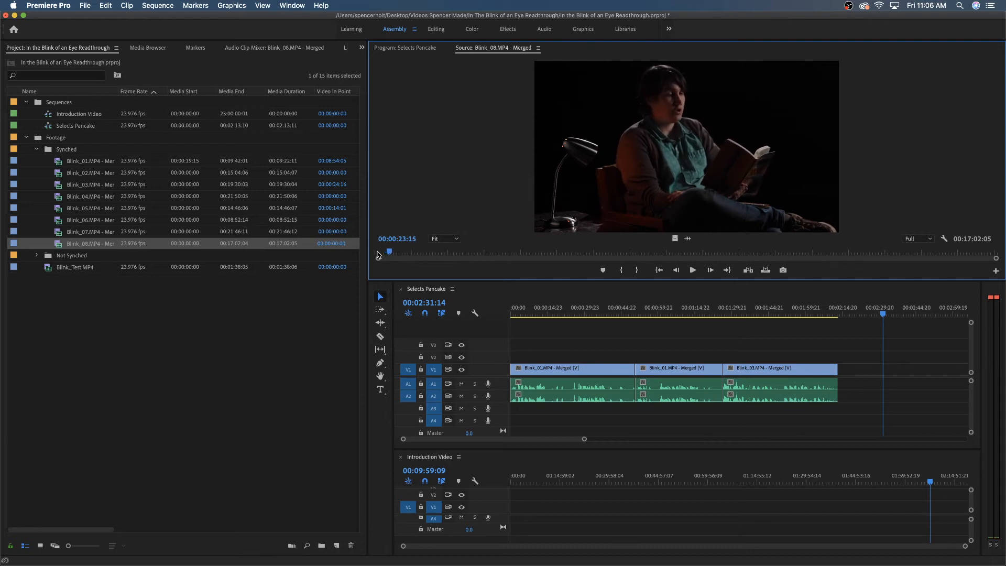
Step: Play the final minute of Blink_08 in the source monitor and mark an Out point at 00:17:00:10
drag(653, 254, 964, 253)
key(space)
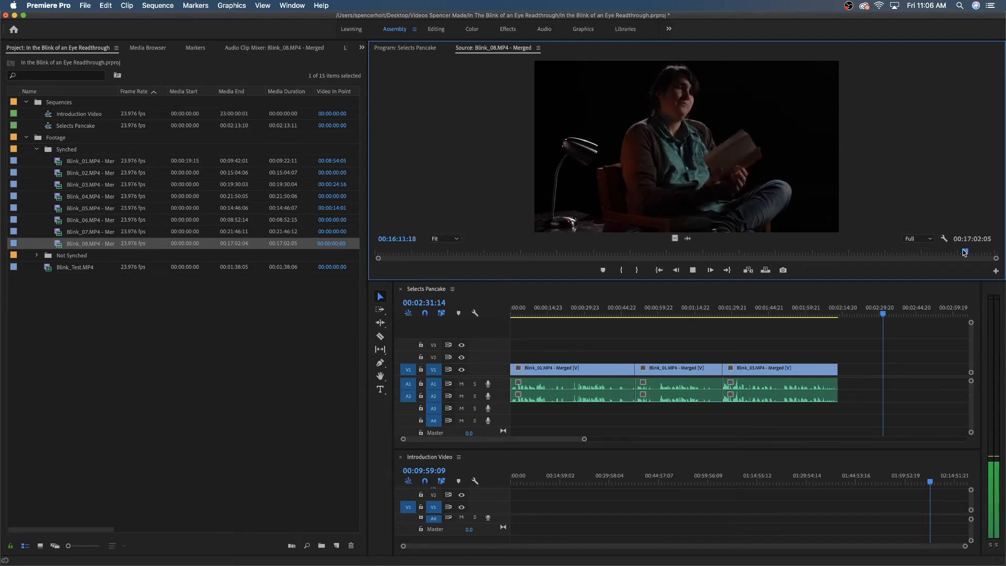
key(space)
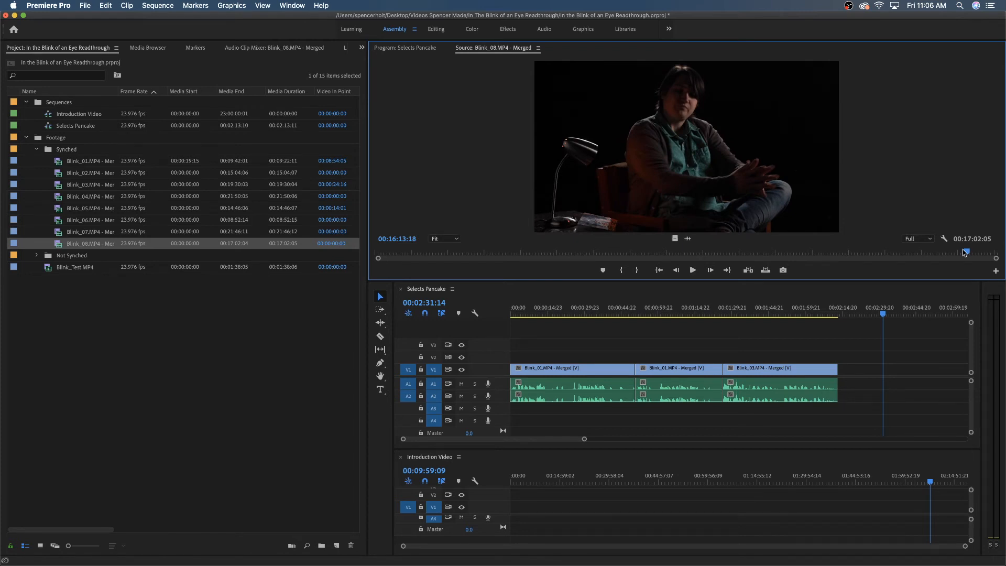
key(space)
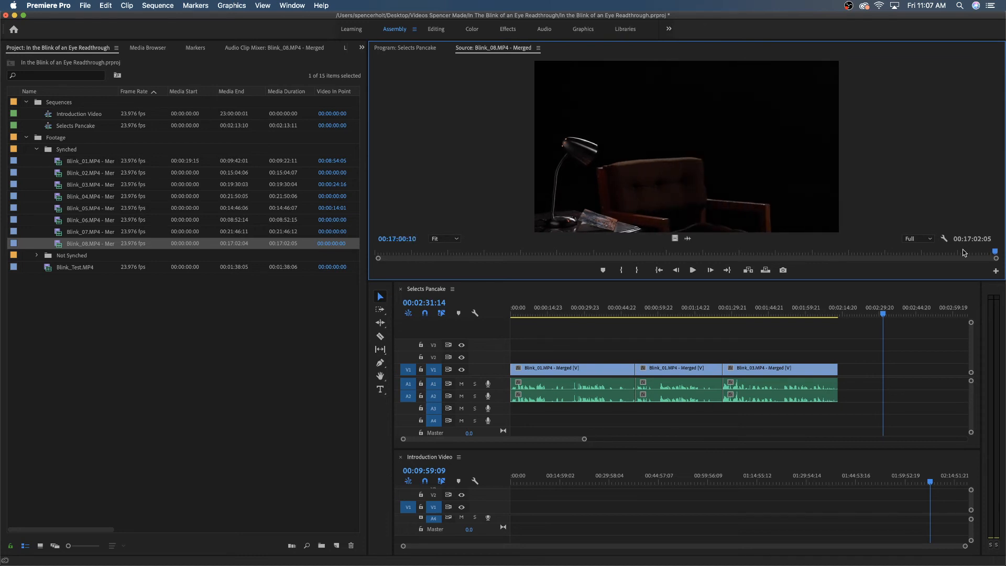
key(o)
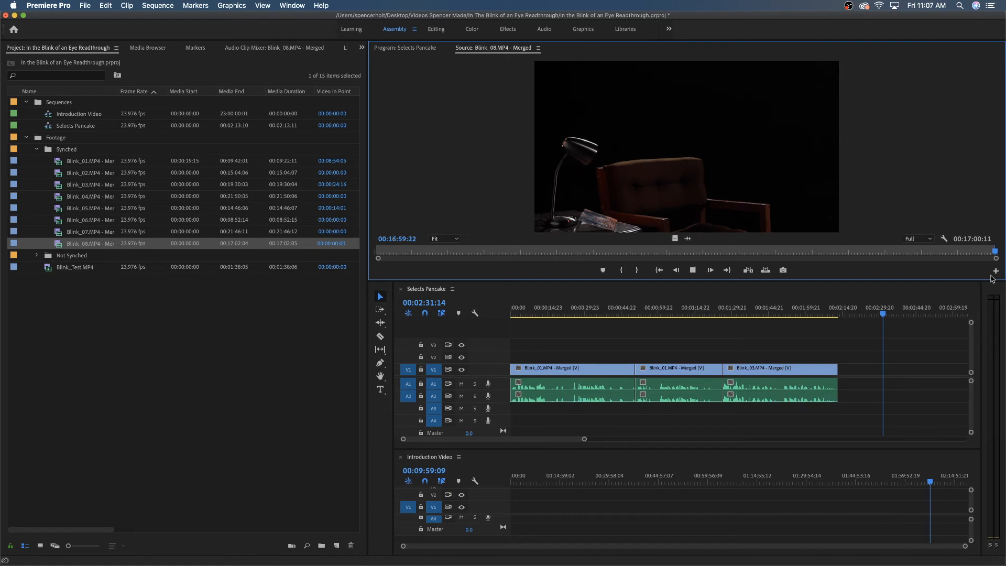
Step: Shuttle back through the end of Blink_08 to find the take's start and mark an In point at 00:16:37:03
key(j)
key(j)
key(j)
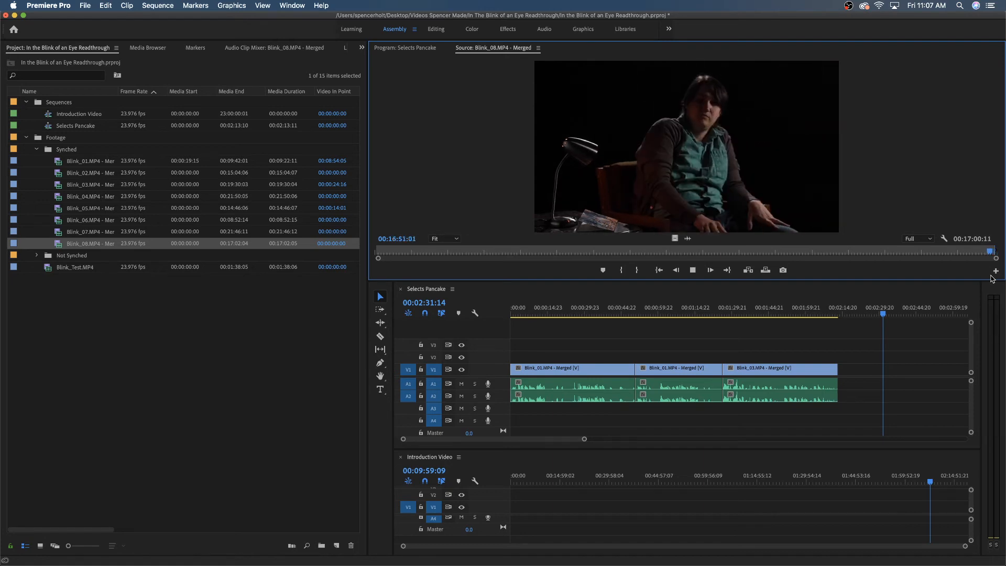
key(k)
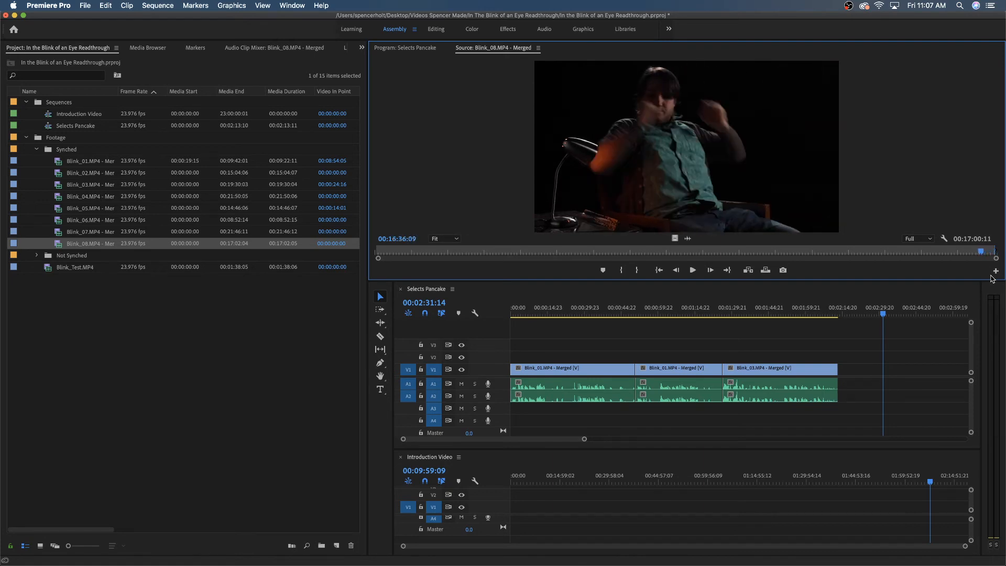
key(l)
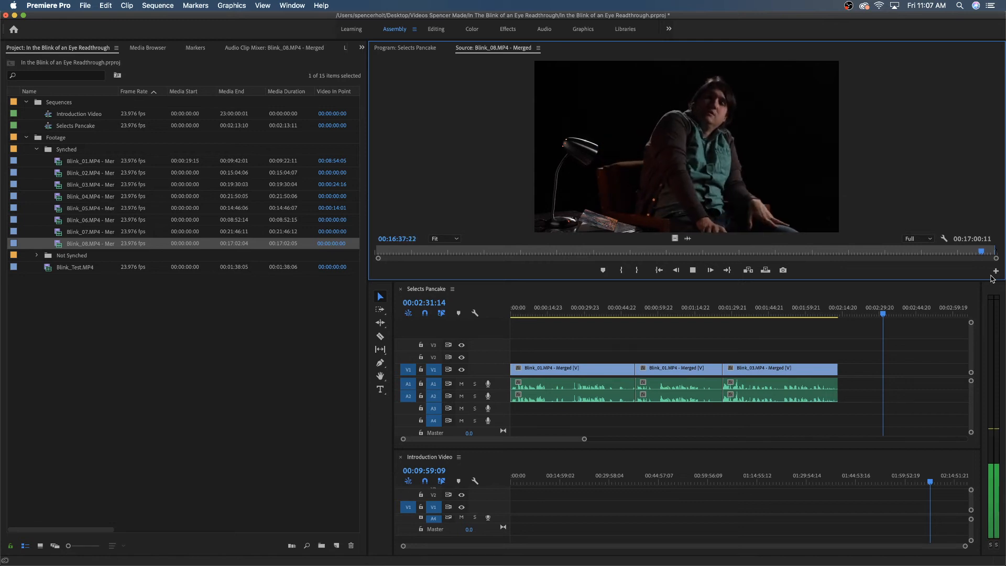
key(k)
key(j)
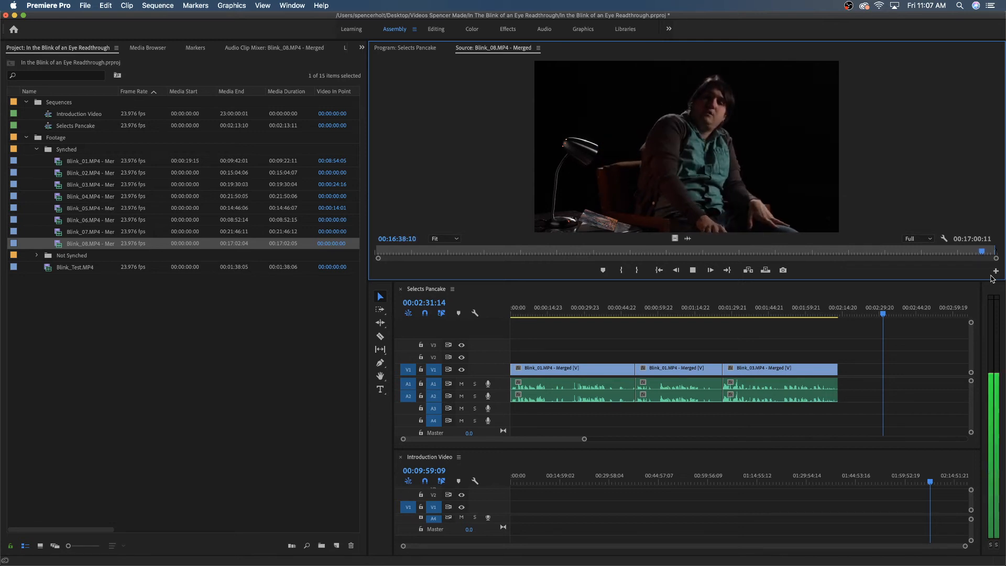
key(k)
key(l)
key(i)
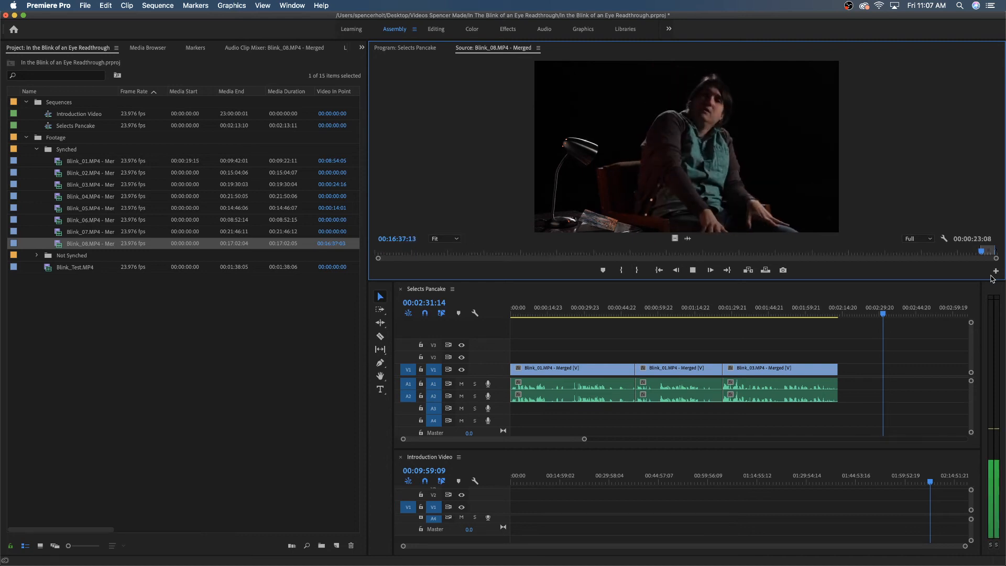
Step: Review the marked Blink_08 take and overwrite it into Selects Pancake at the playhead, 00:02:31:14
key(k)
key(shift+i)
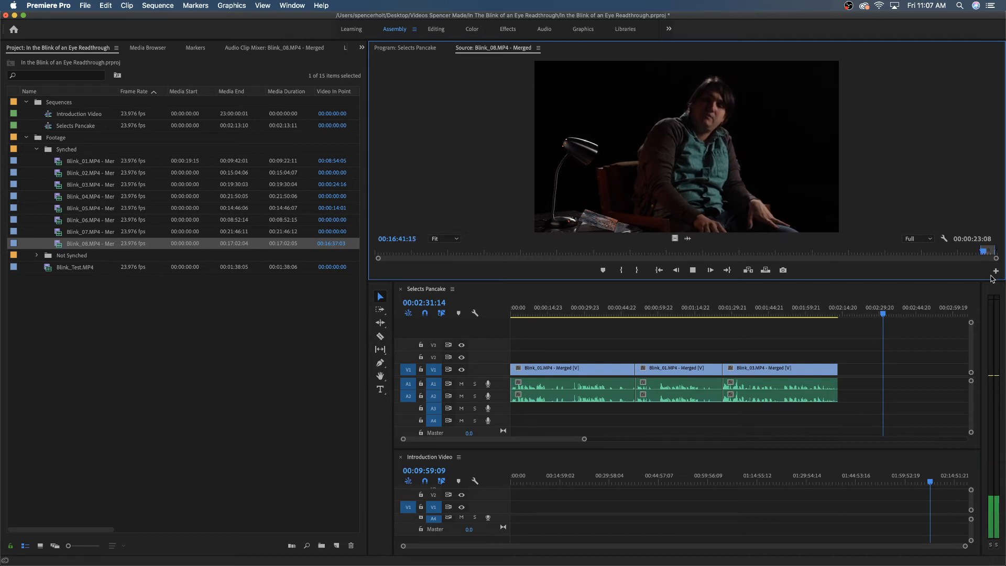
key(k)
key(j)
key(j)
key(k)
key(period)
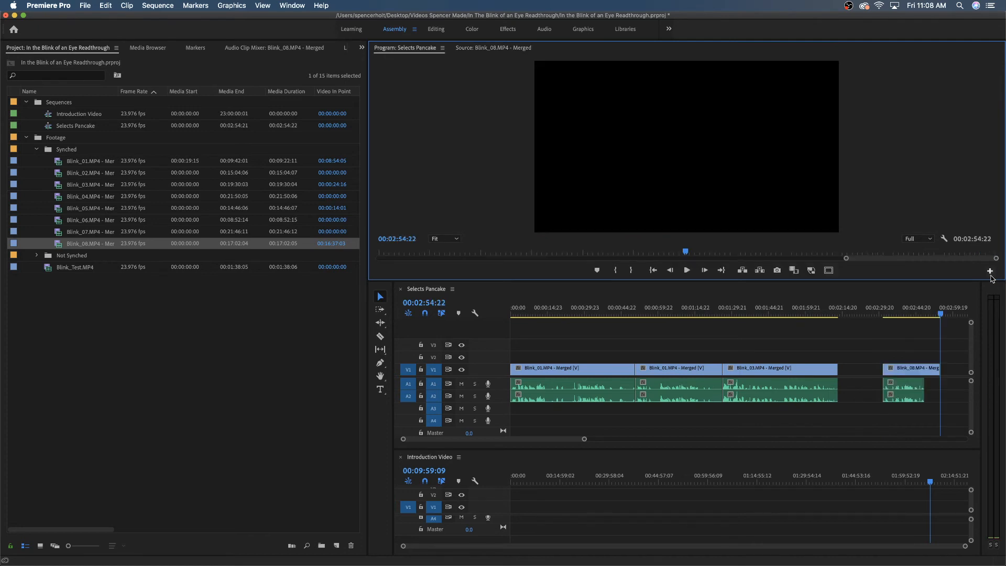
Step: Return the Selects Pancake playhead to 00:00:00:00 and enlarge the Introduction Video timeline area beneath it
click(906, 312)
key(Up)
key(Up)
key(Up)
key(Up)
key(Up)
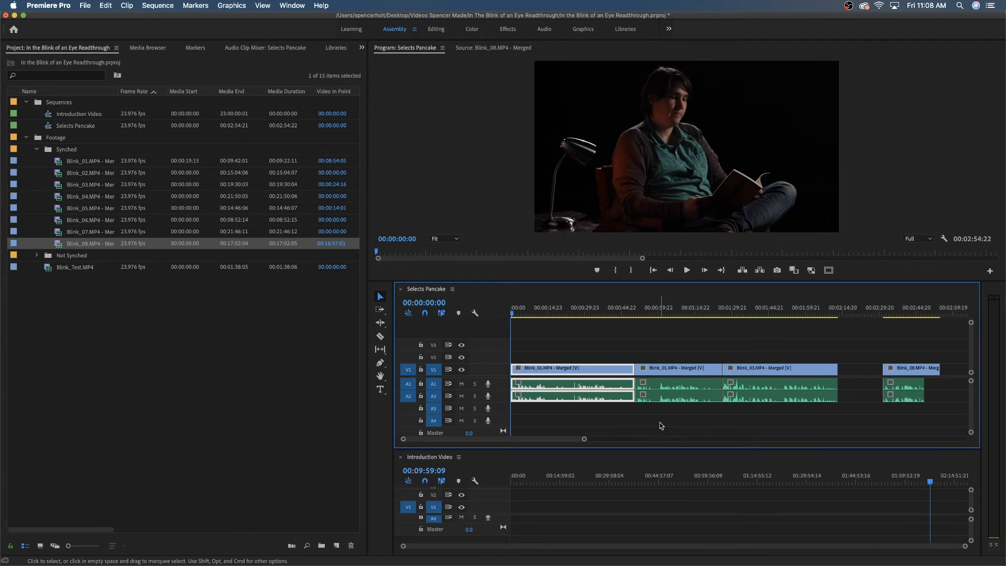
drag(513, 310, 431, 307)
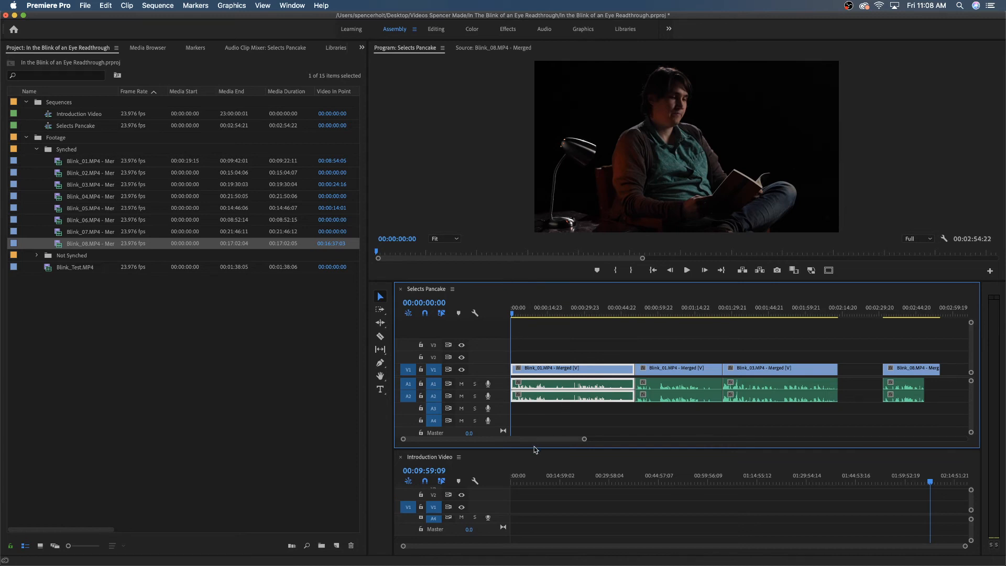
drag(534, 449, 534, 413)
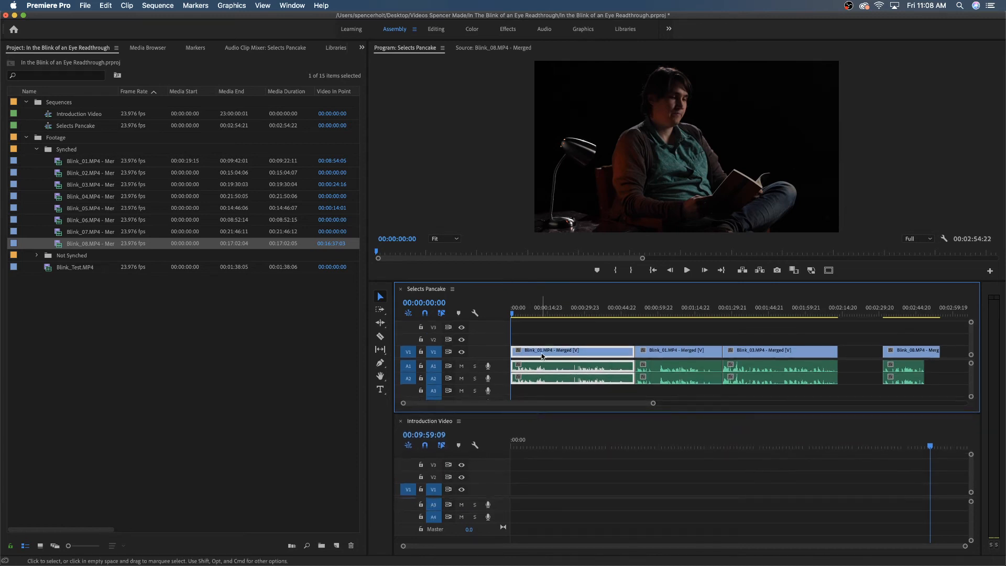
Step: Play short portions of the first three clips in Selects Pancake to compare the collected takes
key(space)
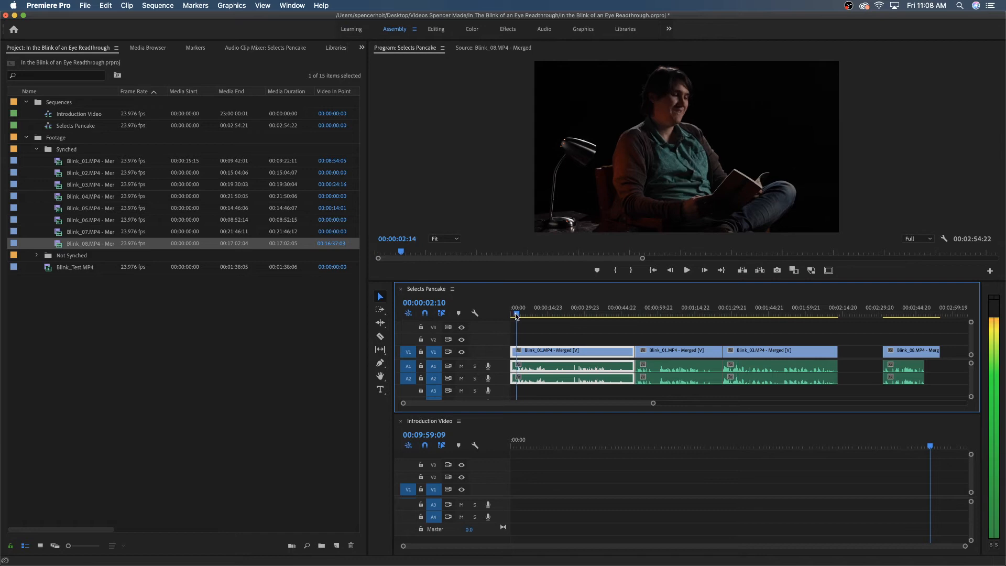
drag(520, 311, 643, 281)
key(space)
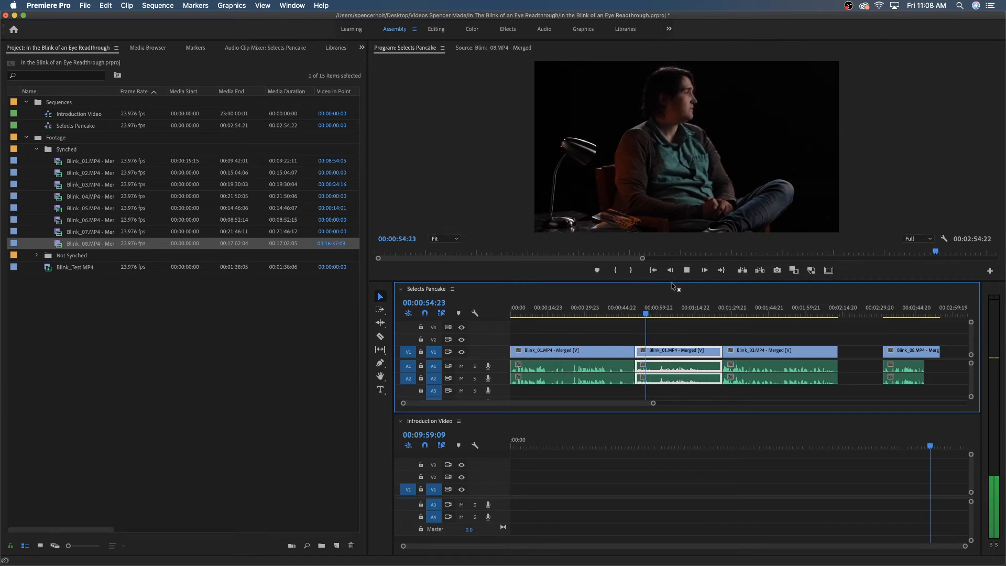
key(space)
click(661, 315)
key(space)
key(space)
click(728, 309)
key(space)
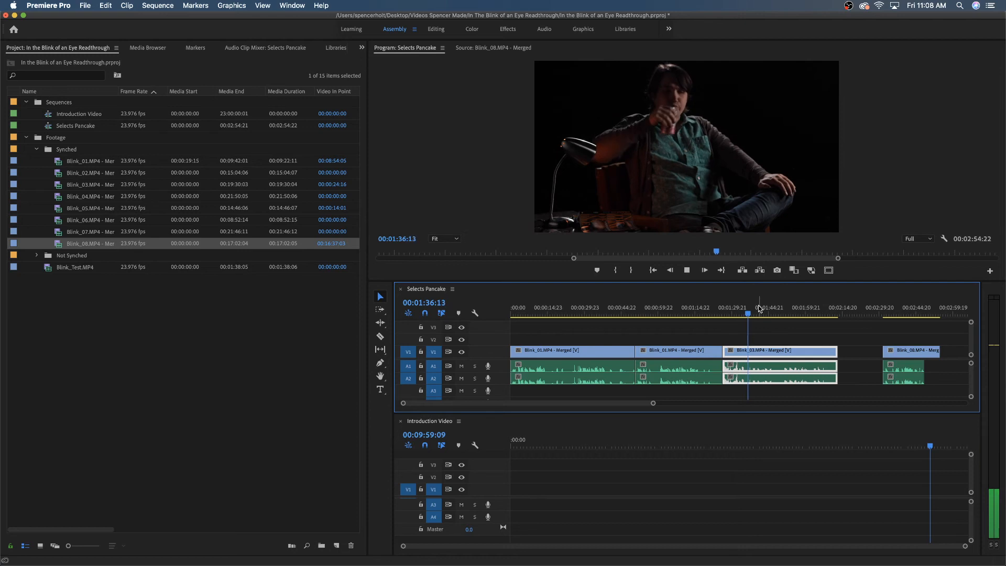
key(space)
Step: Copy the first Blink_01 clip from Selects Pancake to the start of Introduction Video on V1 with its audio
click(564, 360)
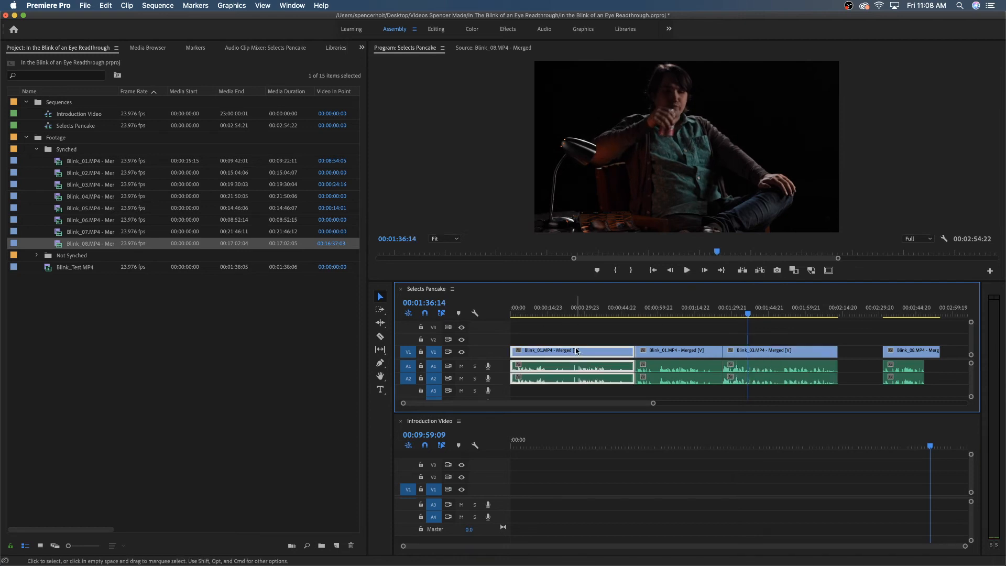
drag(567, 374, 512, 499)
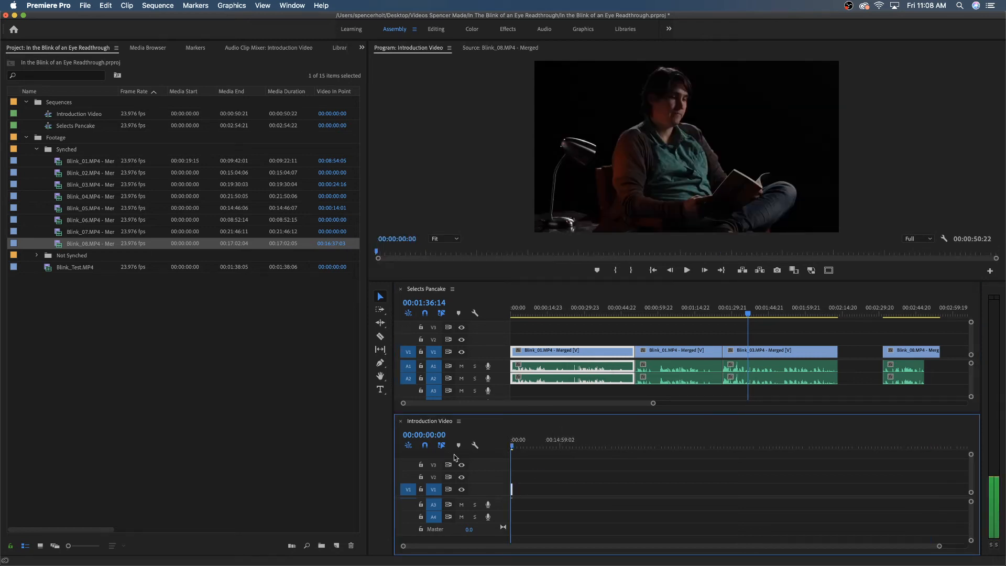
click(519, 455)
drag(520, 440, 511, 441)
scroll(595, 506, up, 3)
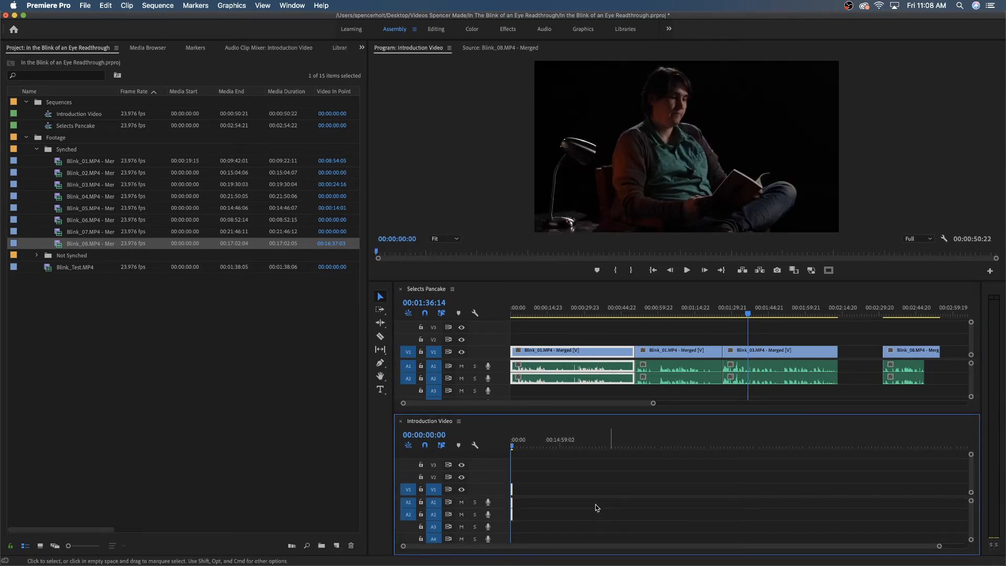
scroll(531, 500, up, 5)
scroll(597, 490, up, 2)
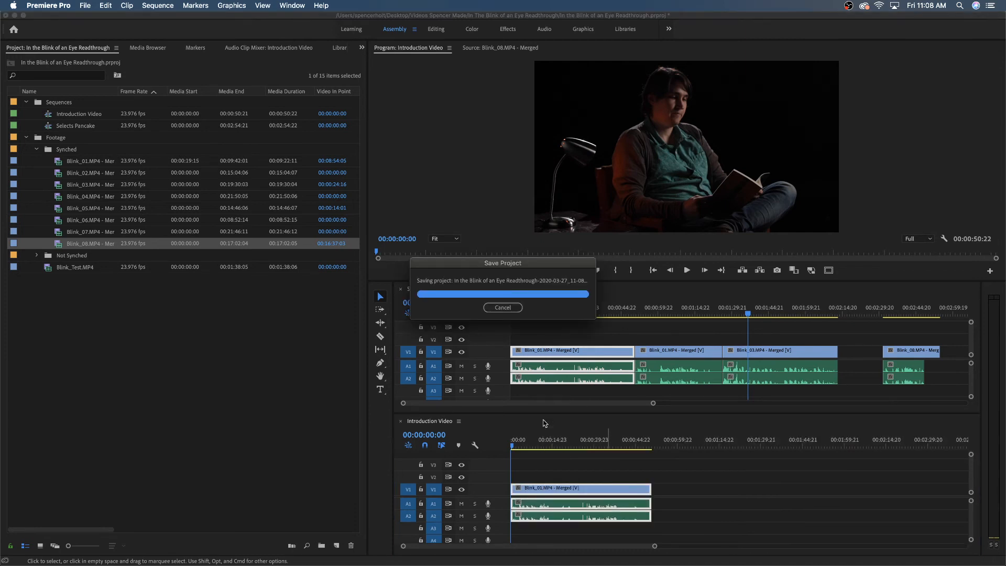
scroll(602, 444, up, 2)
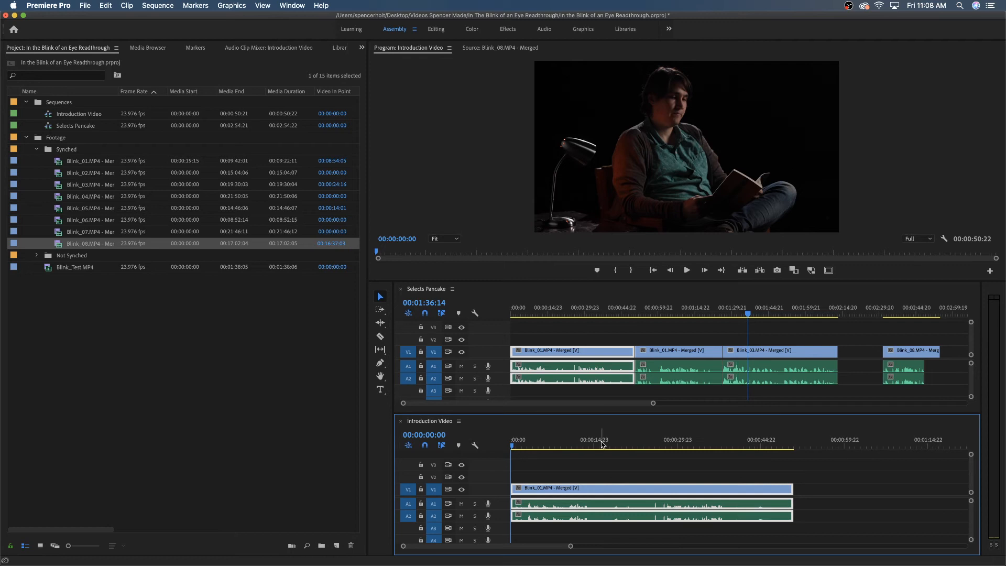
Step: Play the Blink_01 clip in Introduction Video through to its end, check around 00:00:13:14, and replay its opening
key(space)
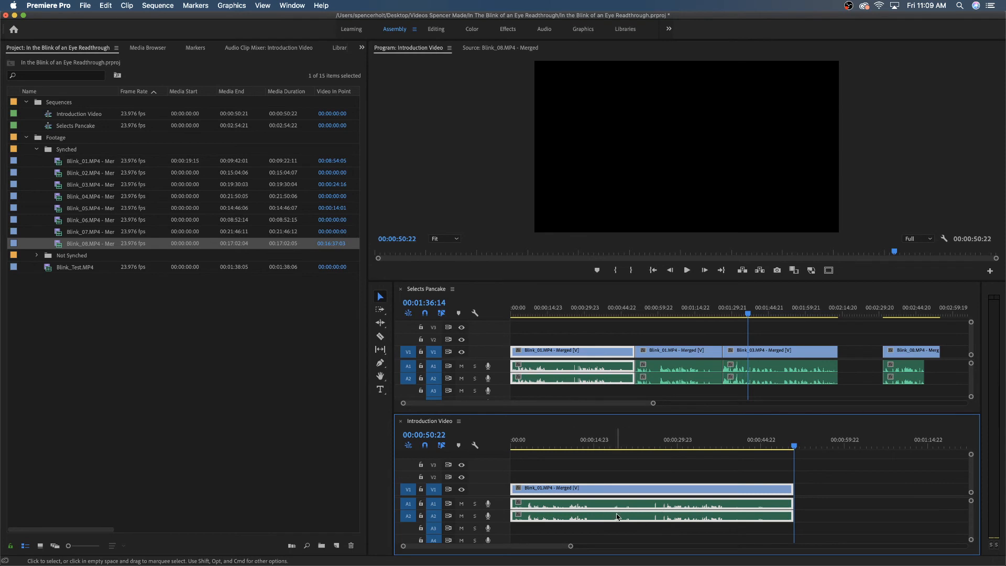
click(590, 443)
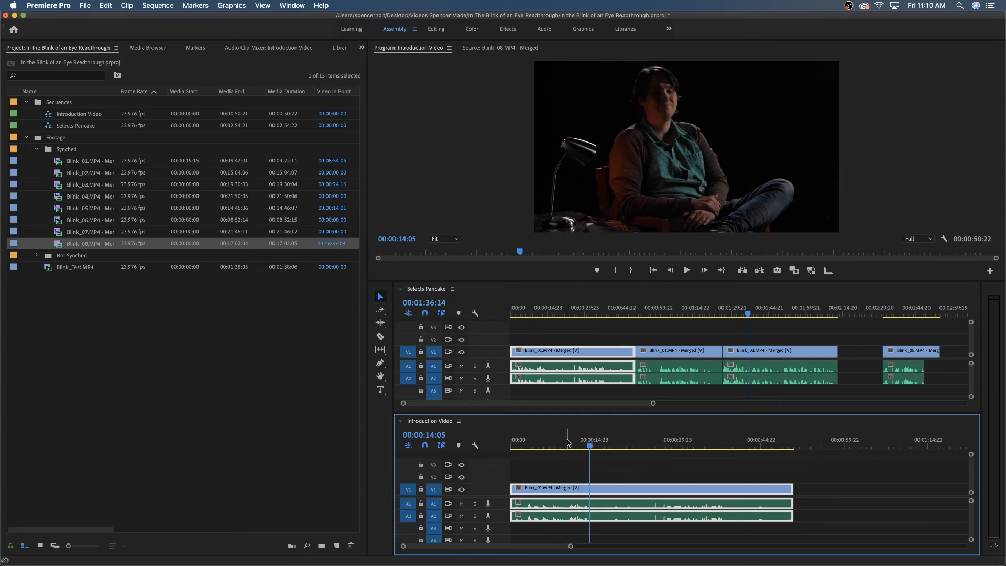
drag(589, 447, 585, 448)
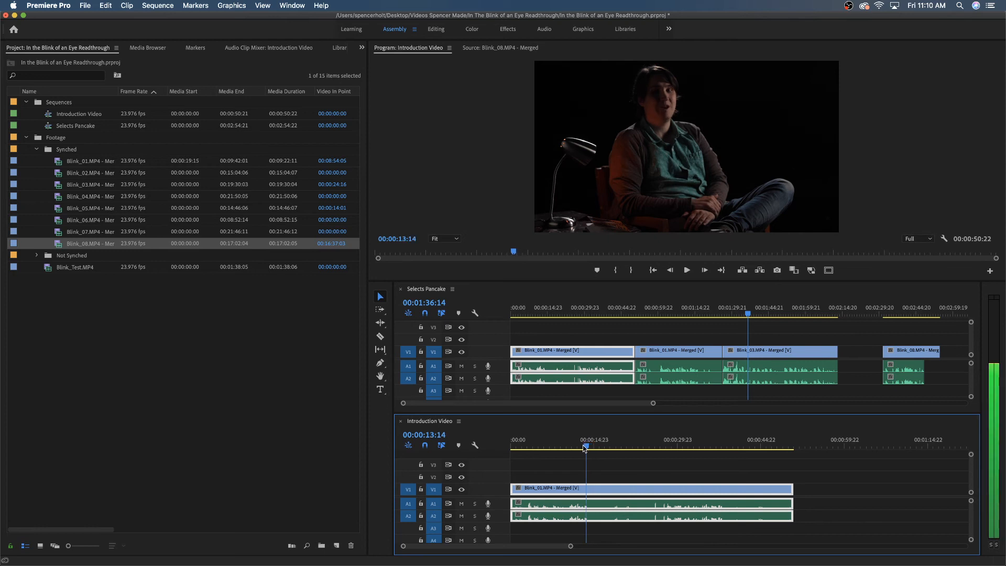
key(Home)
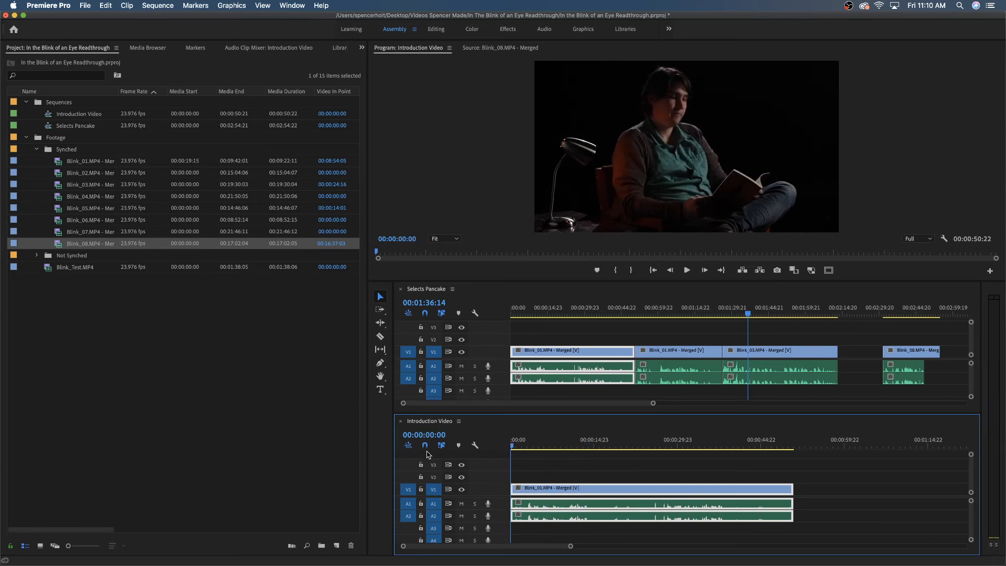
key(space)
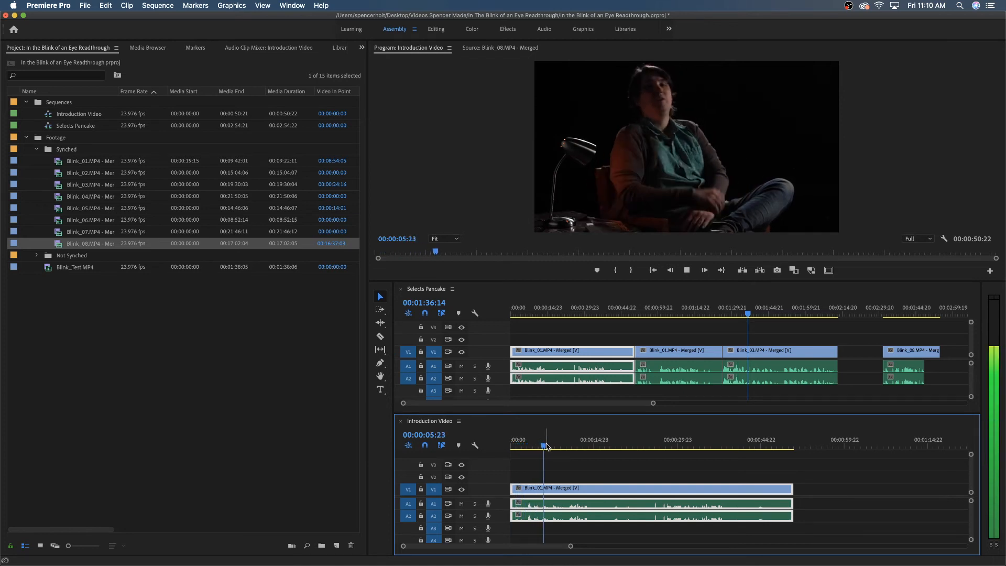
Step: Move the Introduction Video playhead to 00:00:18:17 and expand audio track A1 to show a larger waveform
drag(543, 446, 588, 447)
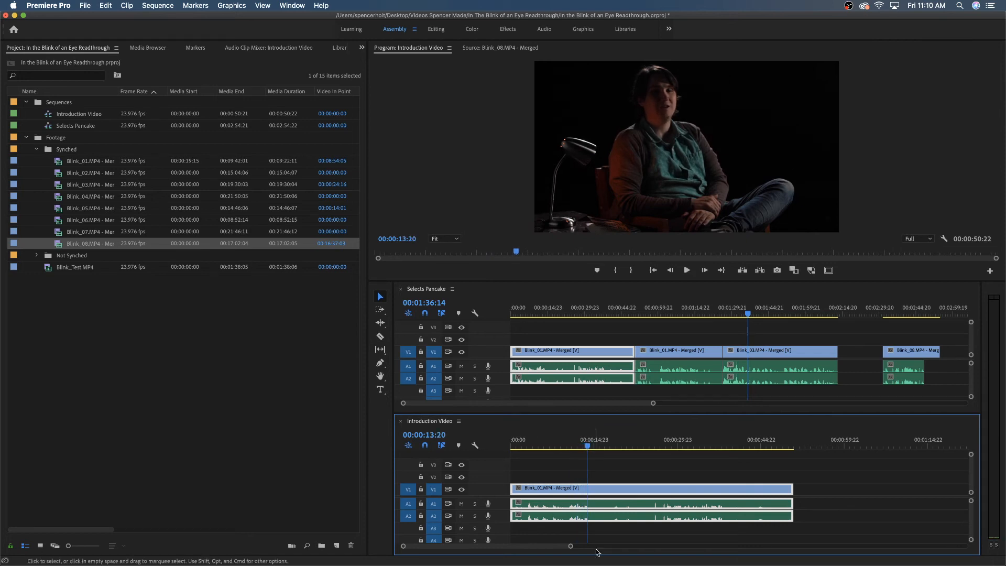
drag(589, 449, 615, 448)
double_click(503, 506)
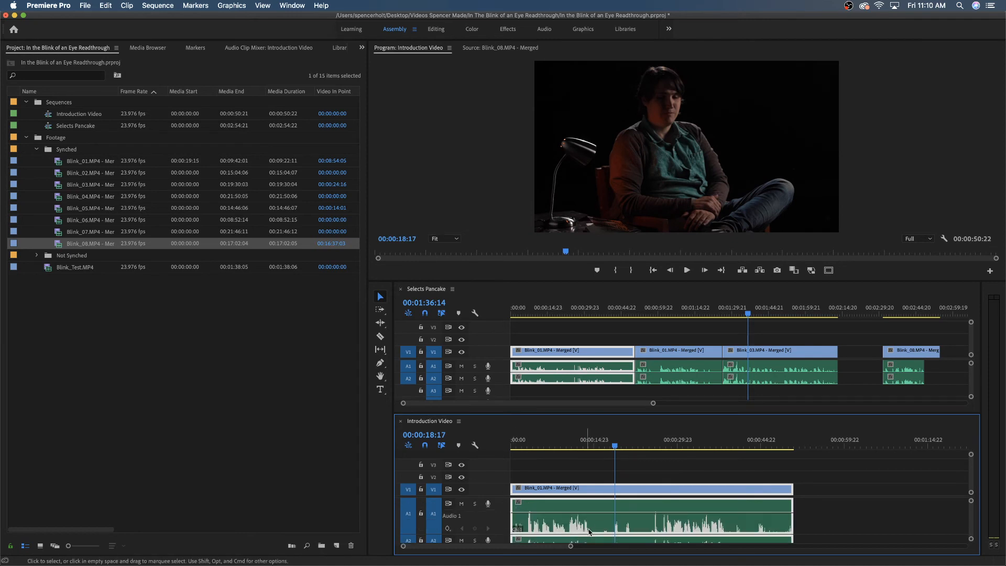
Step: Split the Blink_01 clip in Introduction Video at 00:00:21:14 with the Razor tool
mouse_move(615, 449)
mouse_down()
mouse_move(590, 449)
mouse_move(643, 447)
mouse_move(595, 446)
mouse_move(632, 445)
mouse_up()
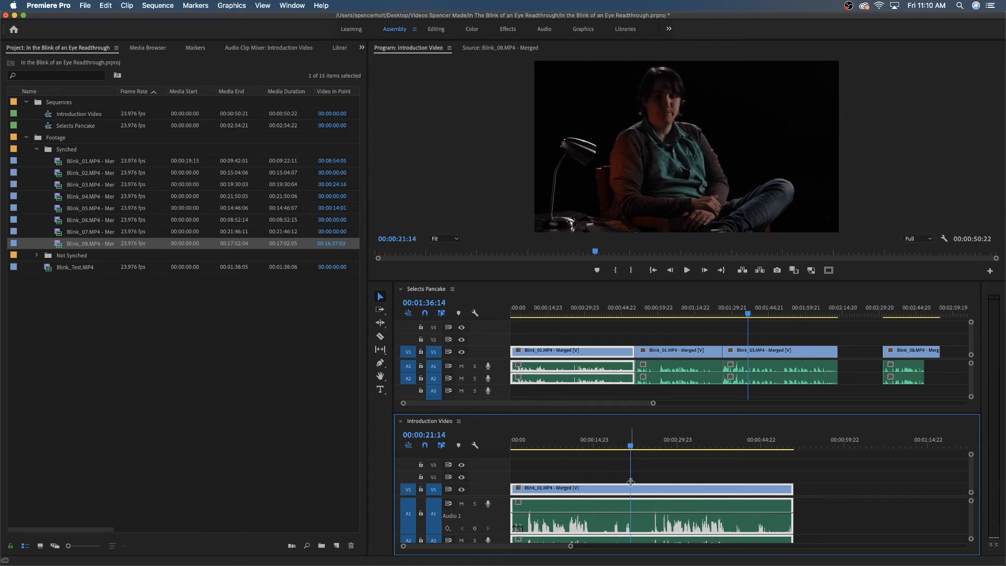
key(c)
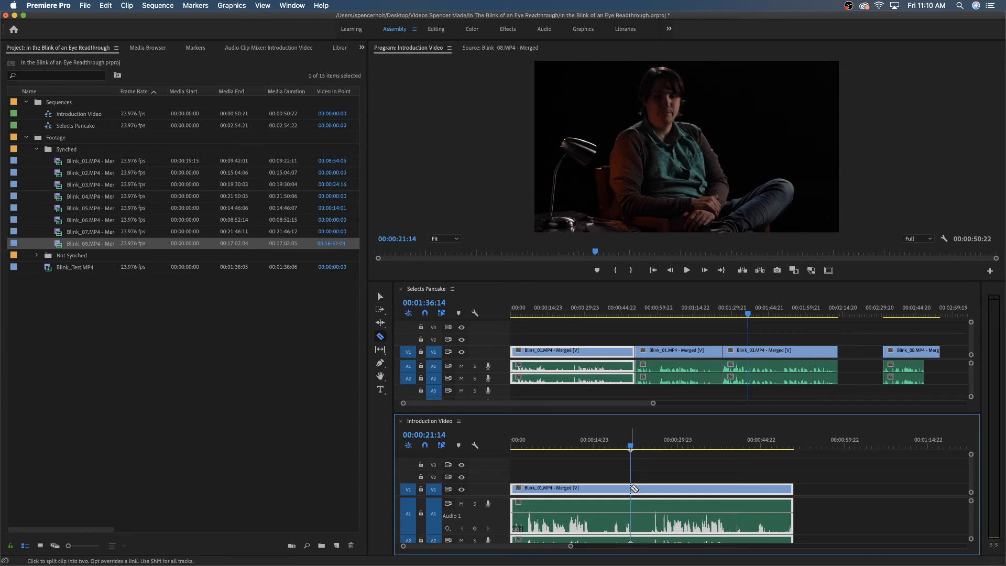
click(631, 488)
Step: Play Introduction Video past the cut to find where speech resumes, and place the playhead at 00:00:26:22
key(space)
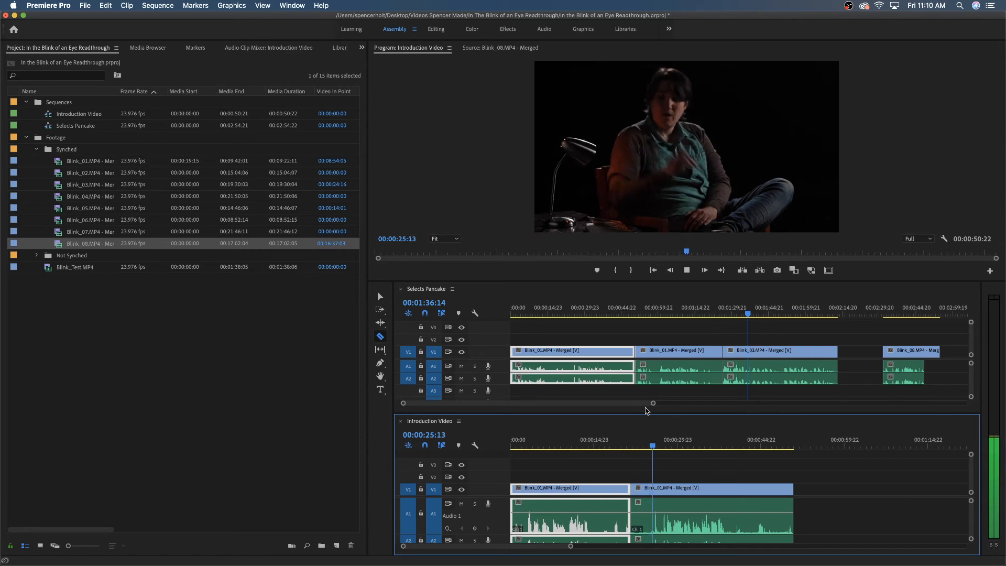
key(space)
key(space)
key(space)
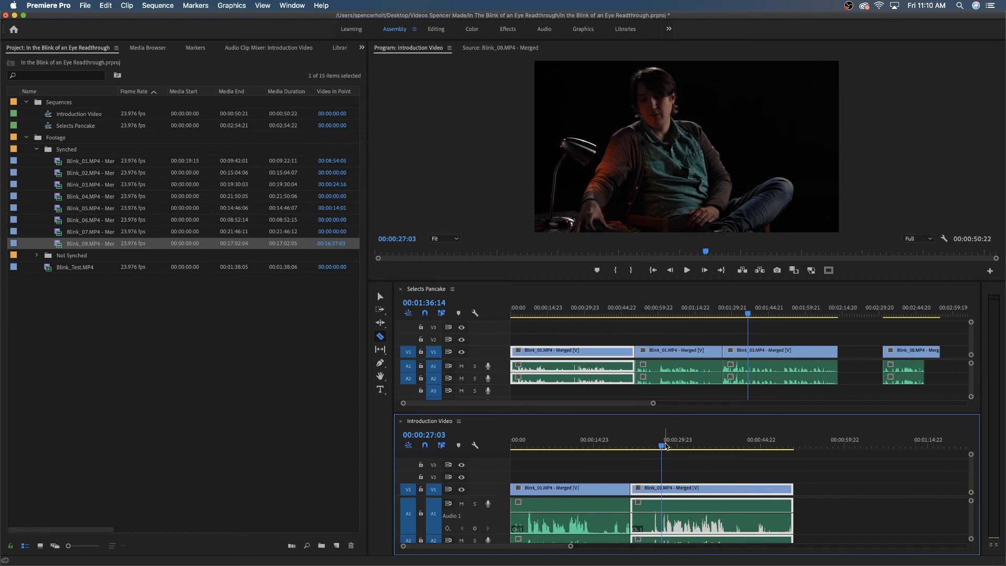
drag(663, 448, 662, 448)
key(space)
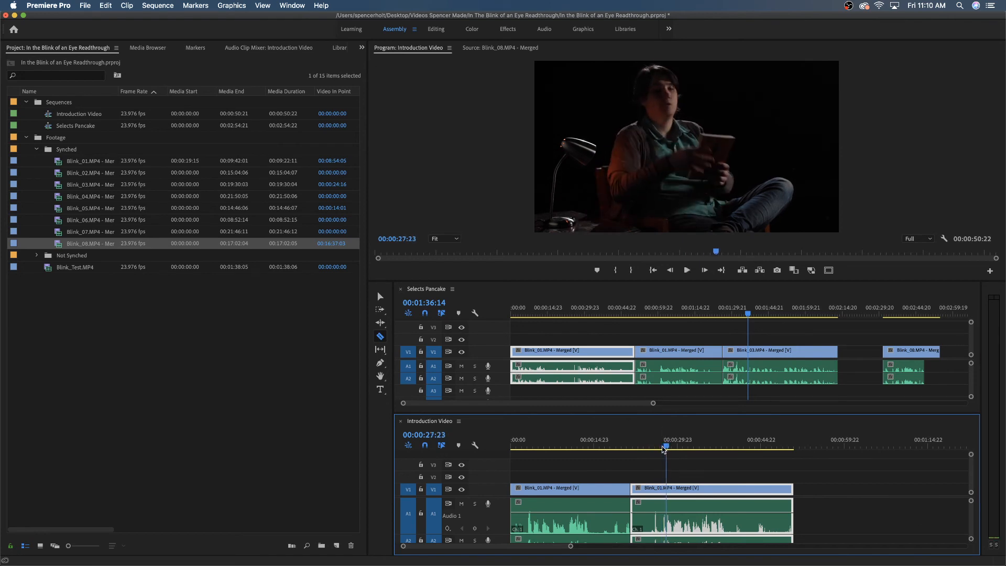
drag(663, 448, 661, 448)
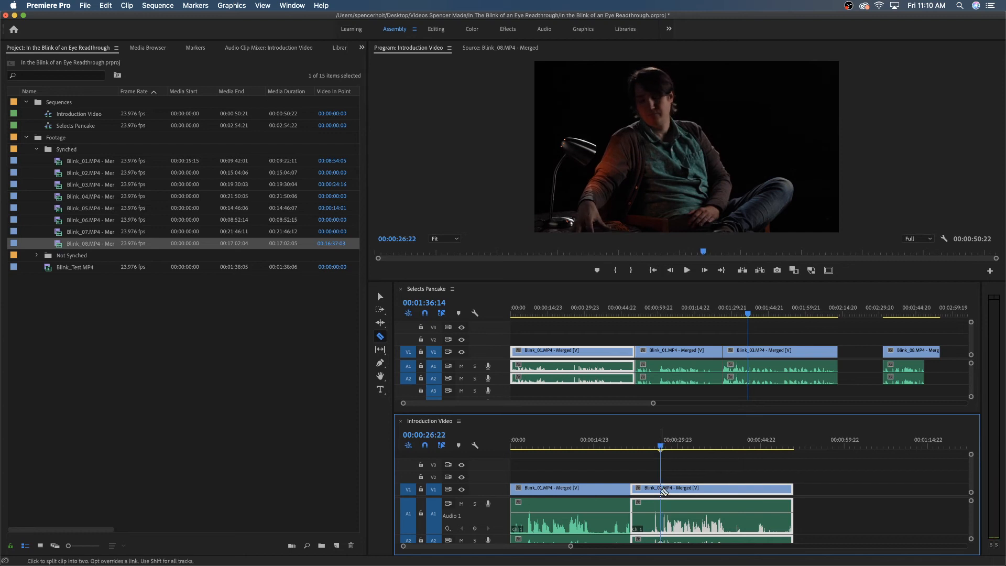
Step: Try to remove the section from 00:00:21:14 to 00:00:26:22 by splitting, deleting it and closing the gap separately, and undo that removal
click(664, 495)
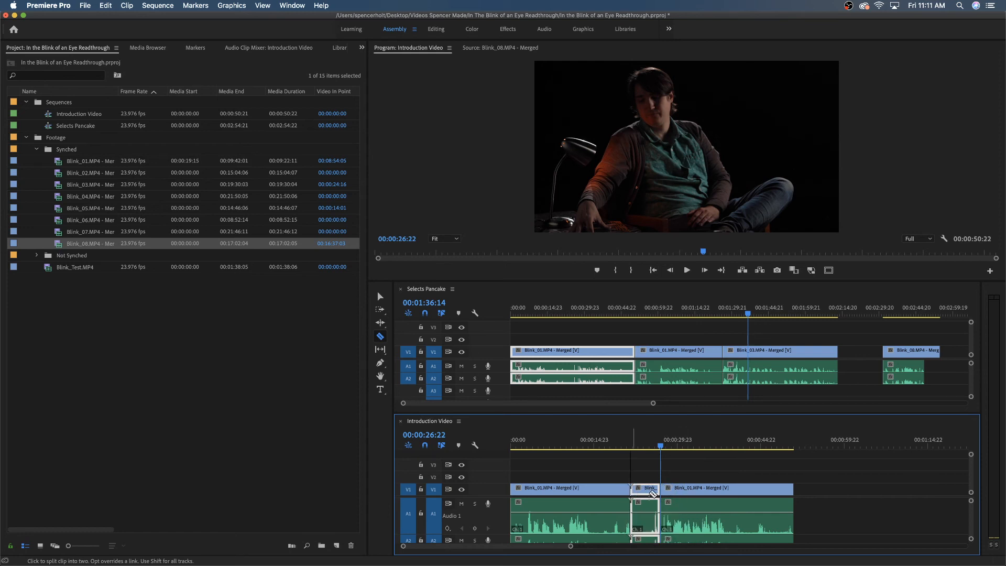
key(Delete)
key(v)
click(649, 490)
mouse_move(745, 564)
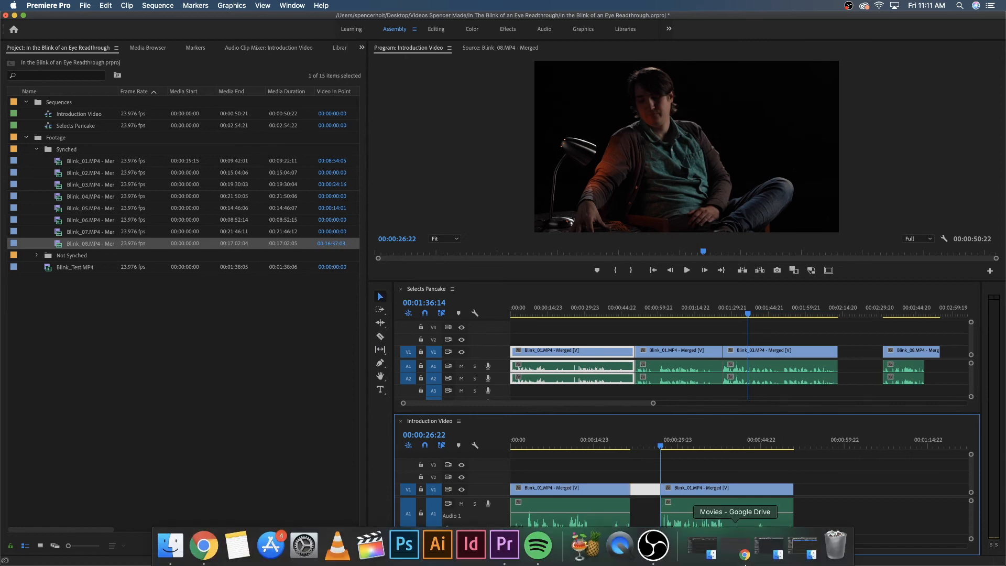
key(Delete)
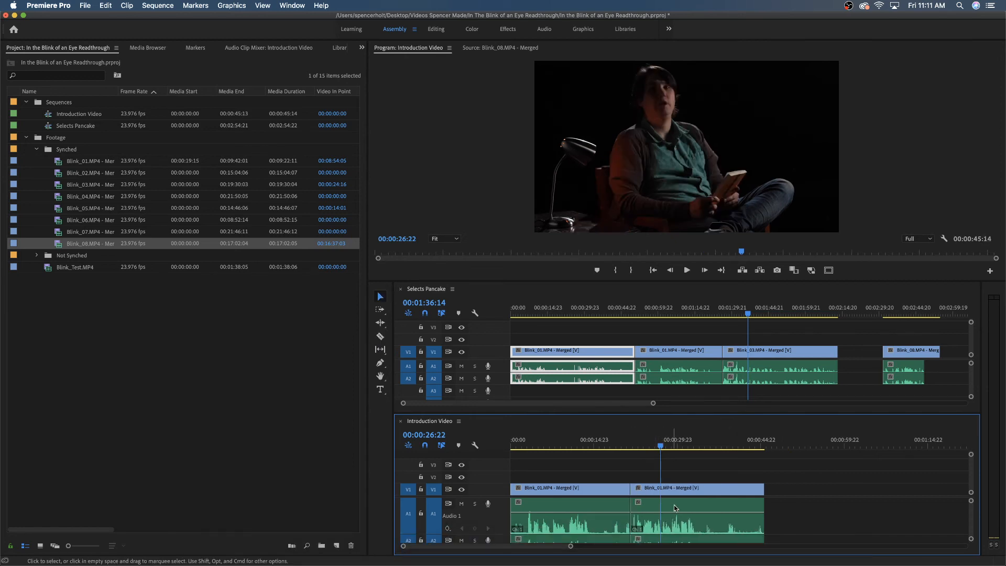
mouse_move(673, 526)
mouse_down()
mouse_move(723, 509)
mouse_move(680, 511)
mouse_up()
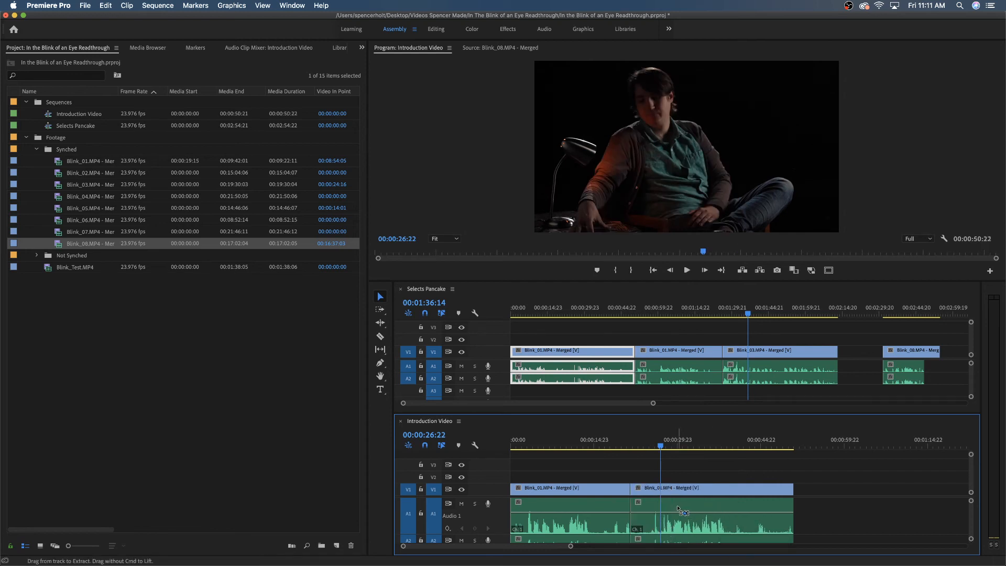
Step: Split the second Blink_01 clip in Introduction Video at 00:00:26:22 and ripple delete the short section between the two cuts
key(c)
click(661, 493)
key(v)
click(649, 497)
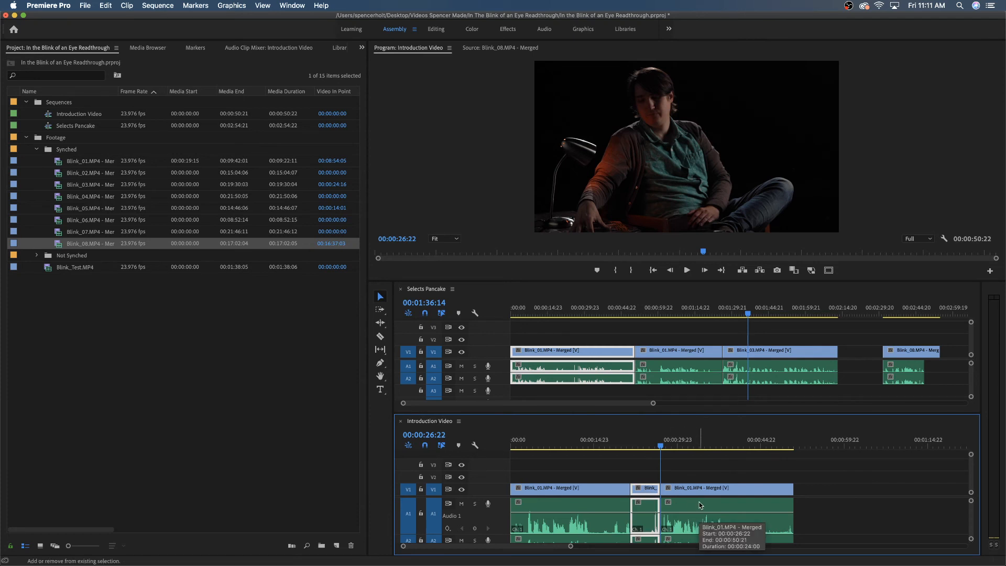
key(shift+Delete)
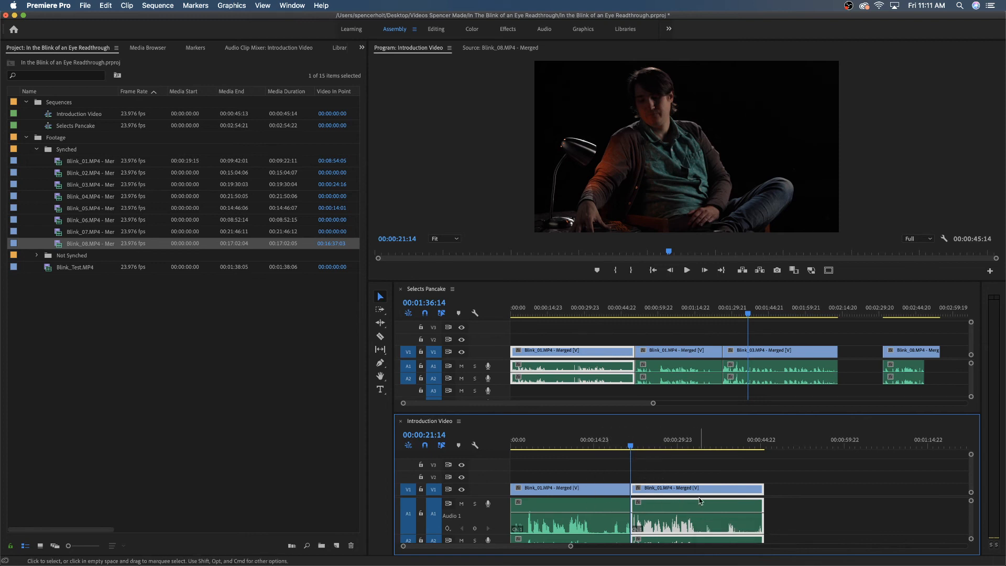
key(super+z)
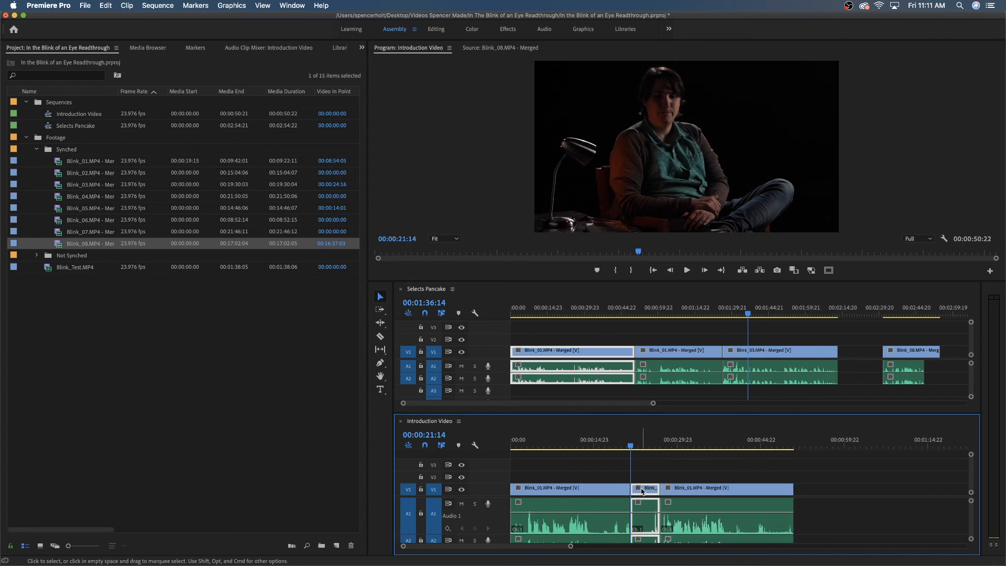
key(shift+Delete)
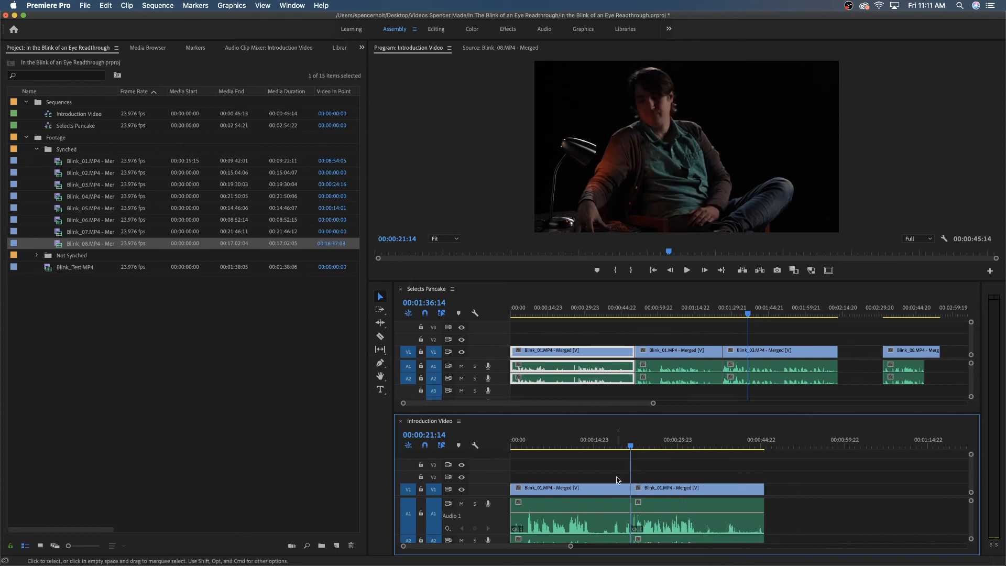
Step: Play Introduction Video across the edit at 00:00:21:14, starting from about 00:00:13:03, and replay from just before the edit toward the end
drag(631, 447, 582, 449)
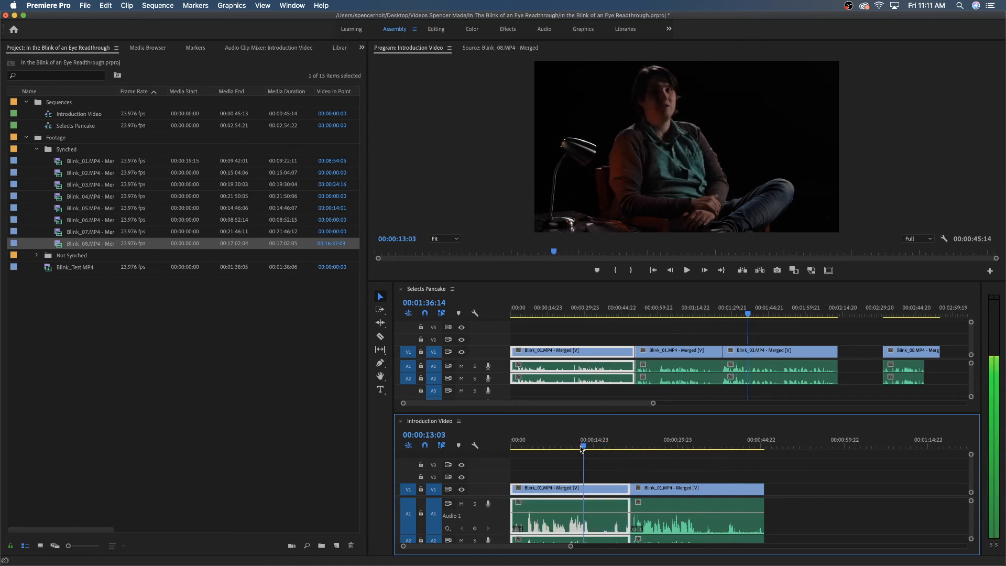
key(space)
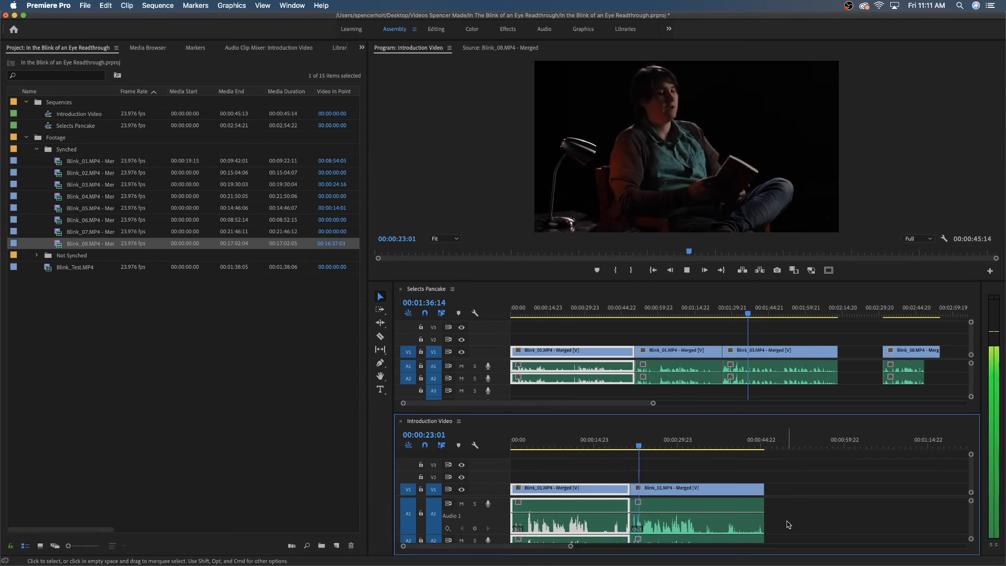
key(space)
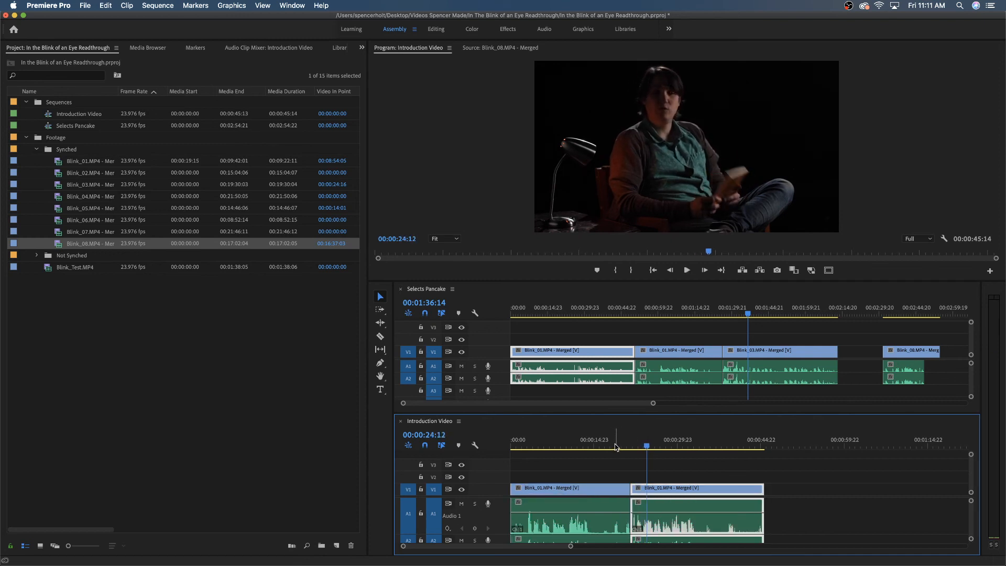
click(617, 448)
key(space)
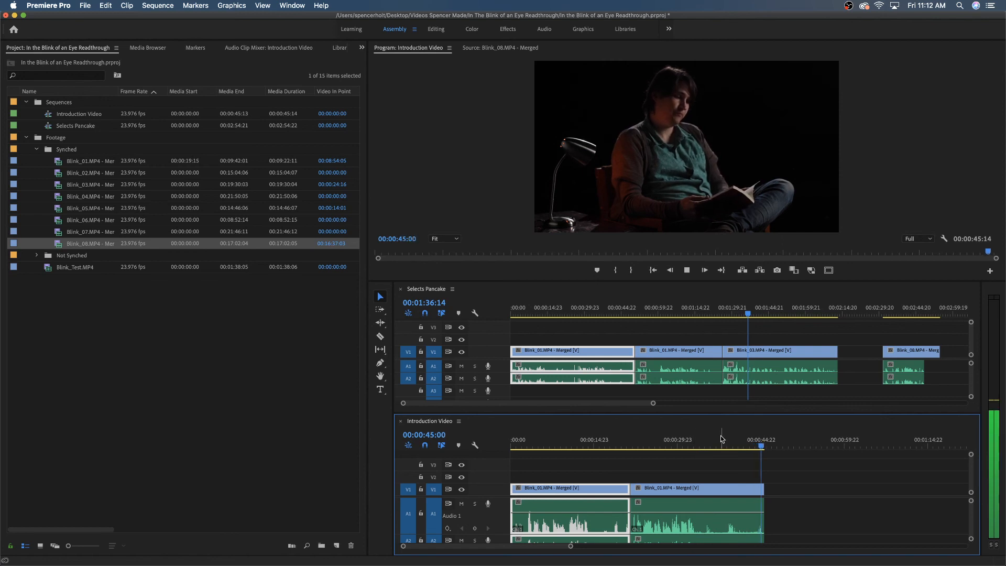
Step: Split the second Blink_01 clip in Introduction Video at 00:00:34:15, where the spoken line ends
drag(714, 439, 694, 448)
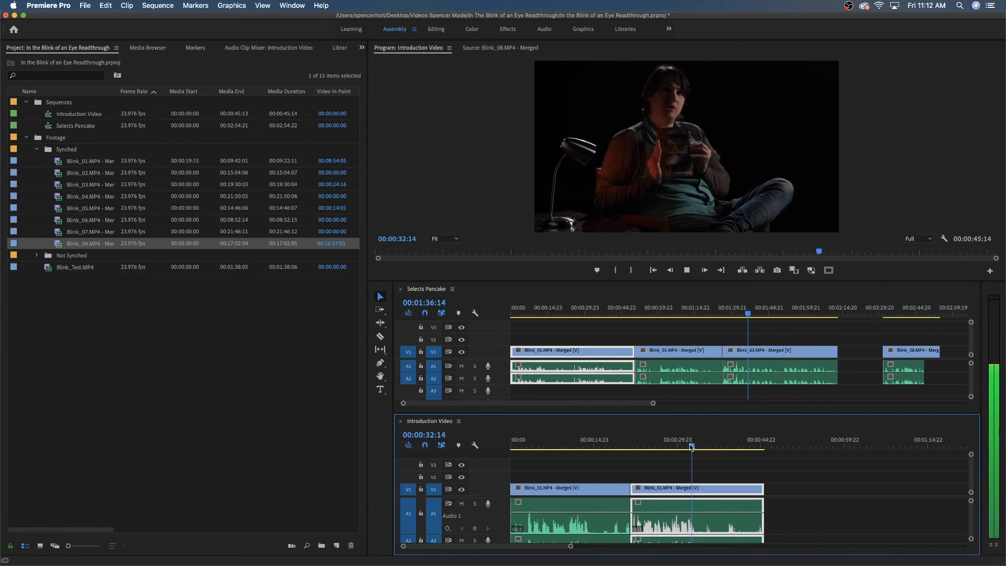
key(space)
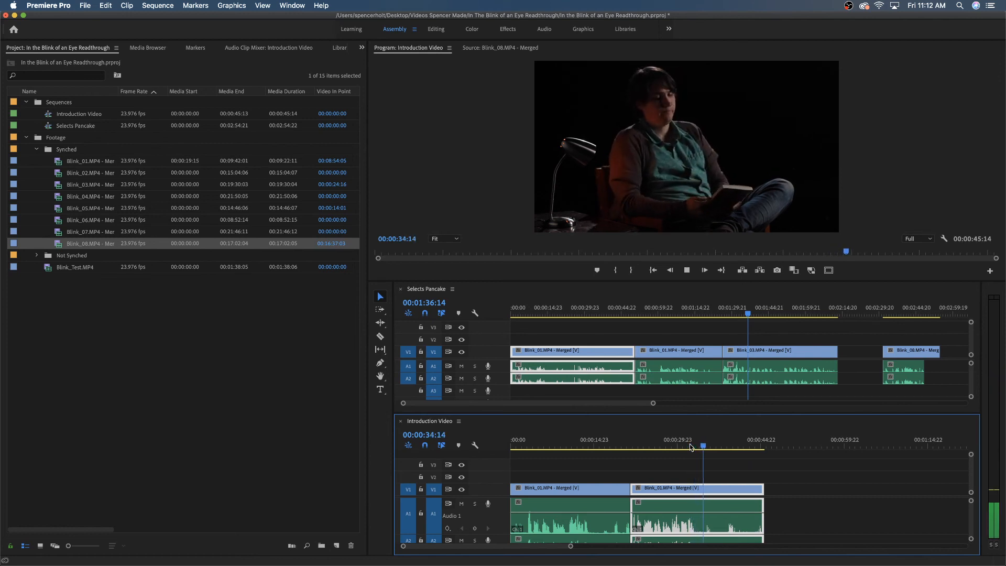
key(c)
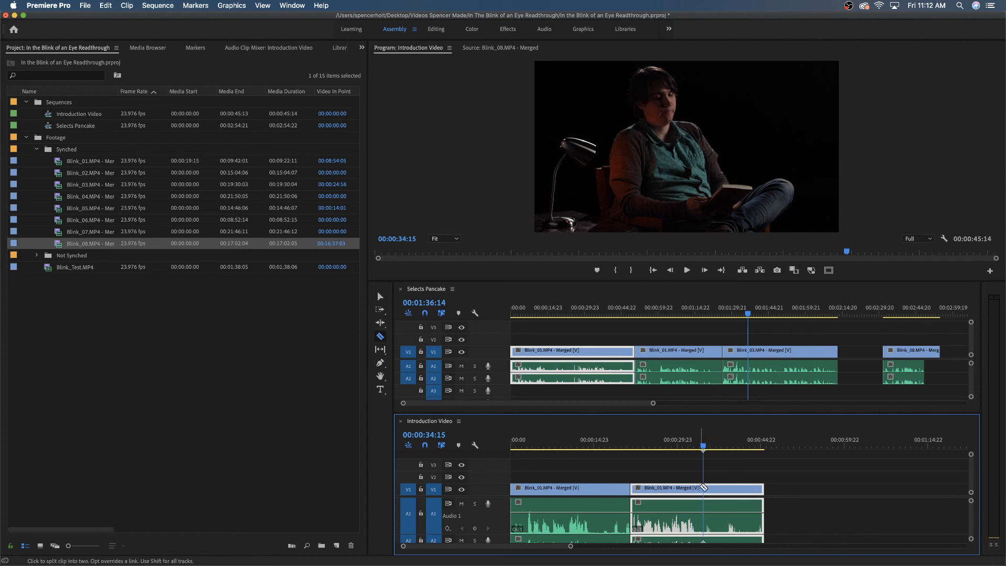
click(703, 488)
Step: Split the last Blink_01 clip at 00:00:38:07 and ripple delete the section between 00:00:34:15 and 00:00:38:07
key(space)
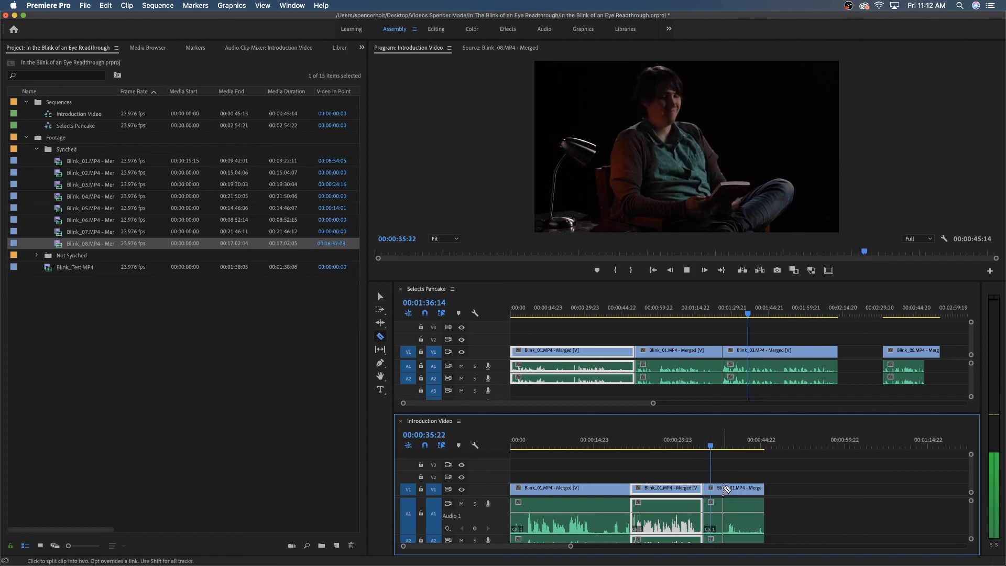
key(space)
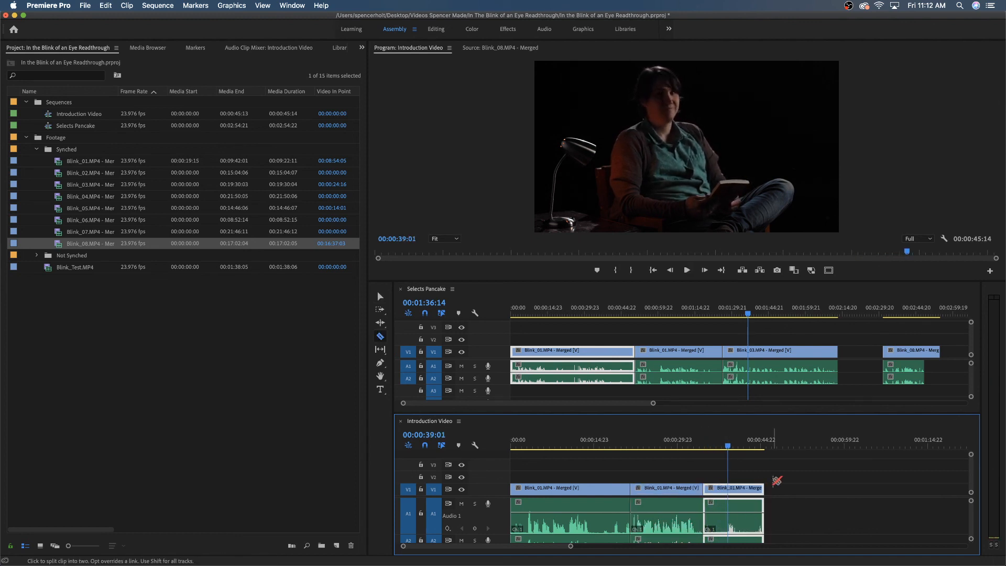
key(k)
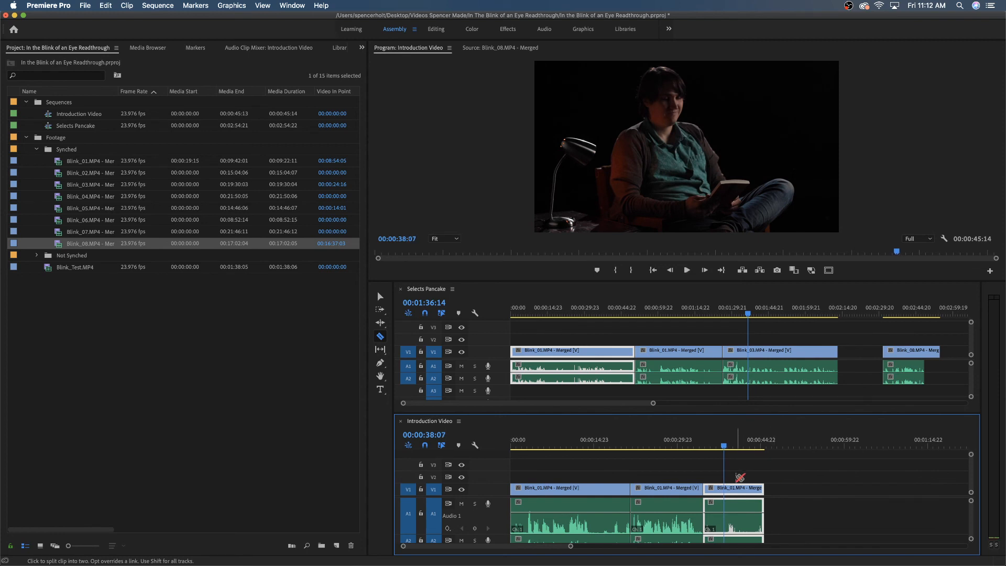
click(724, 490)
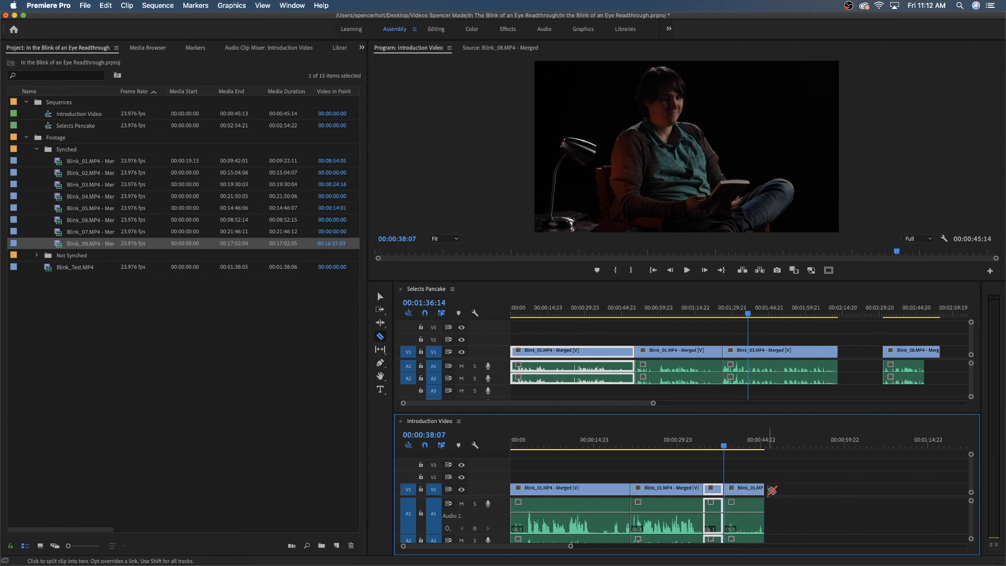
key(alt+BackSpace)
Step: Replay the edit at 00:00:34:15 in Introduction Video several times to check its timing
drag(688, 446, 697, 446)
key(l)
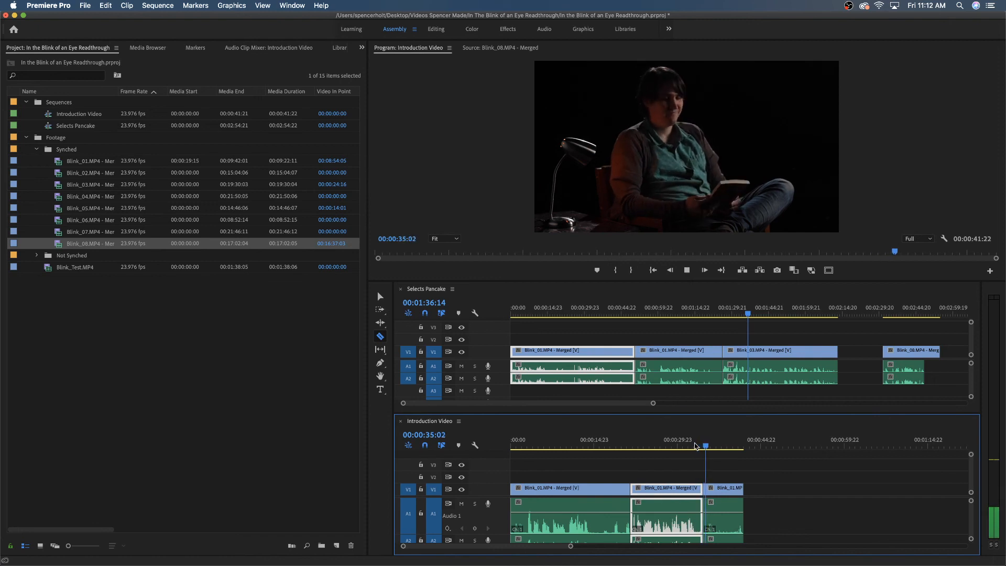
key(k)
click(697, 446)
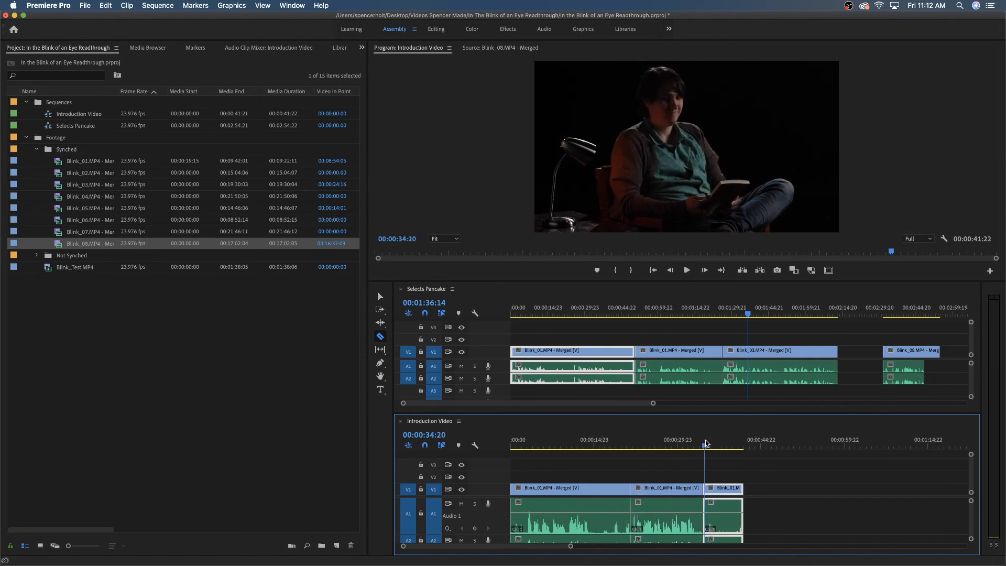
key(l)
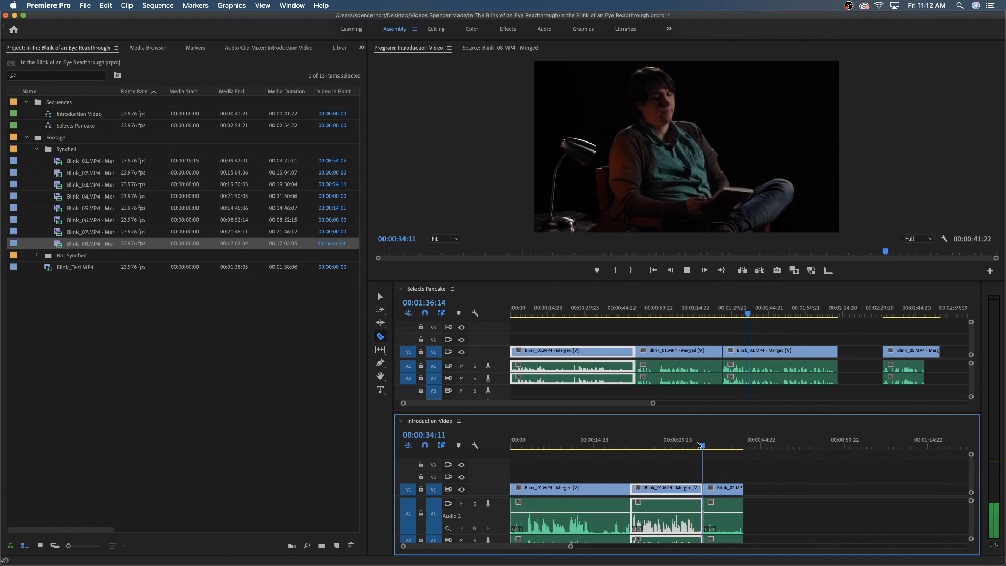
key(k)
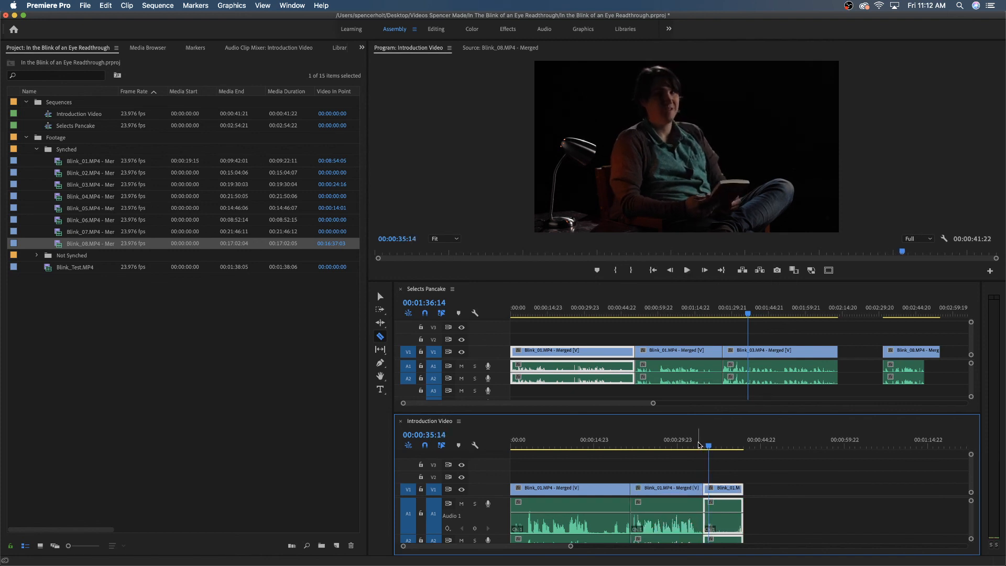
click(699, 445)
key(l)
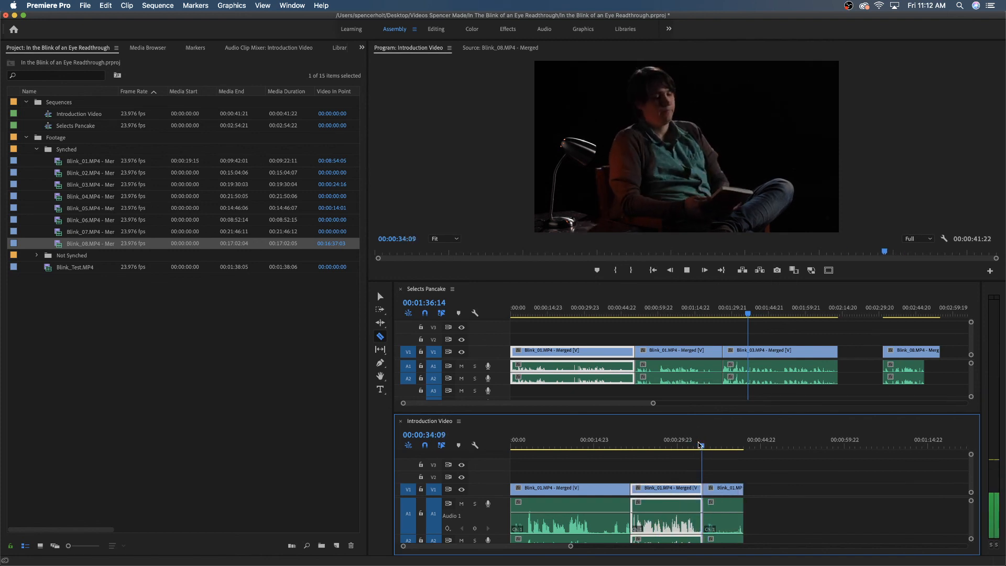
click(692, 446)
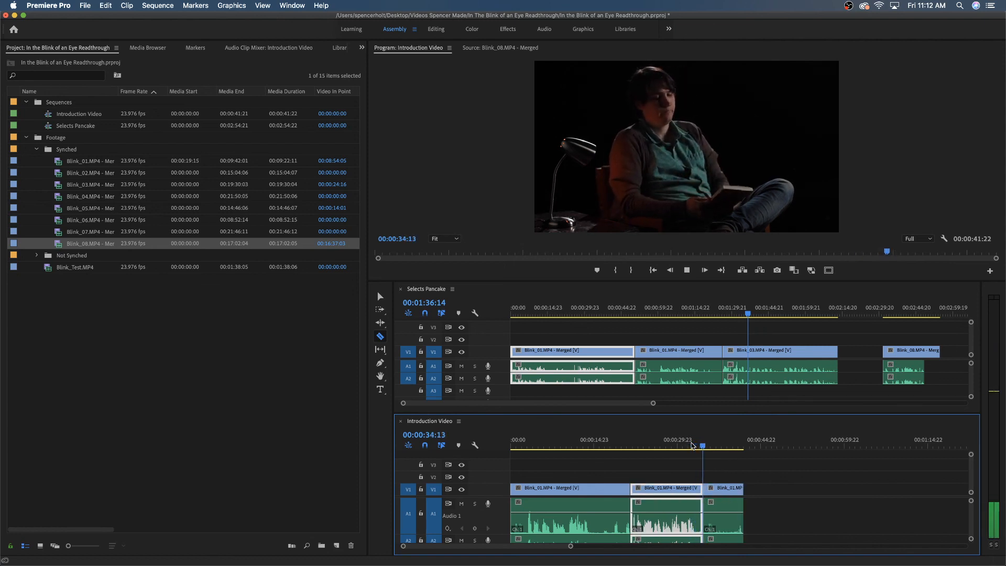
key(k)
Step: Replay the edit at 00:00:21:14 between the first two Blink_01 clips in Introduction Video
drag(699, 446, 624, 444)
key(space)
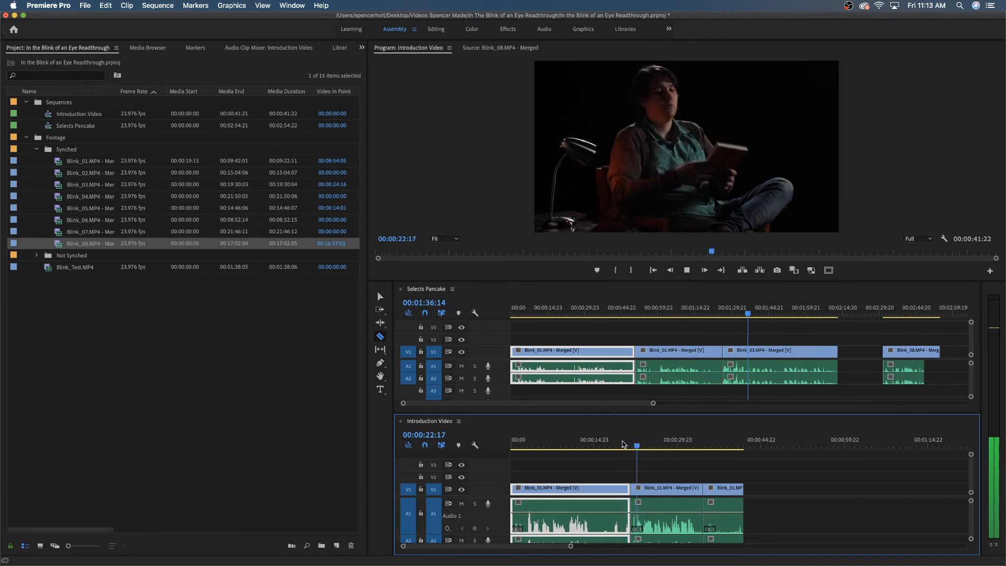
click(624, 445)
Step: Ripple trim the start of the last Blink_01 clip in Introduction Video to 00:00:35:08 and replay the transition into it
drag(624, 446, 708, 444)
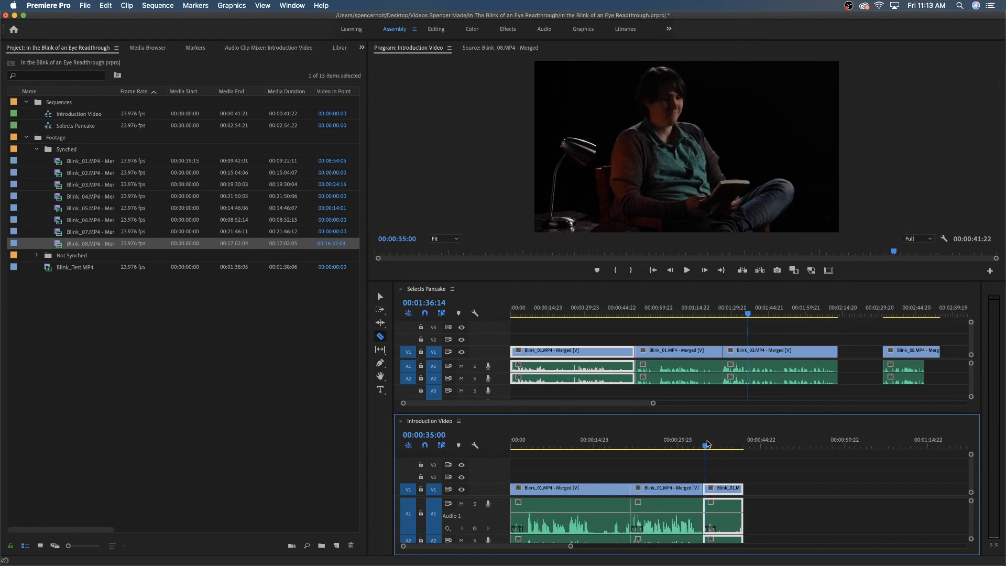
key(equal)
drag(737, 446, 740, 448)
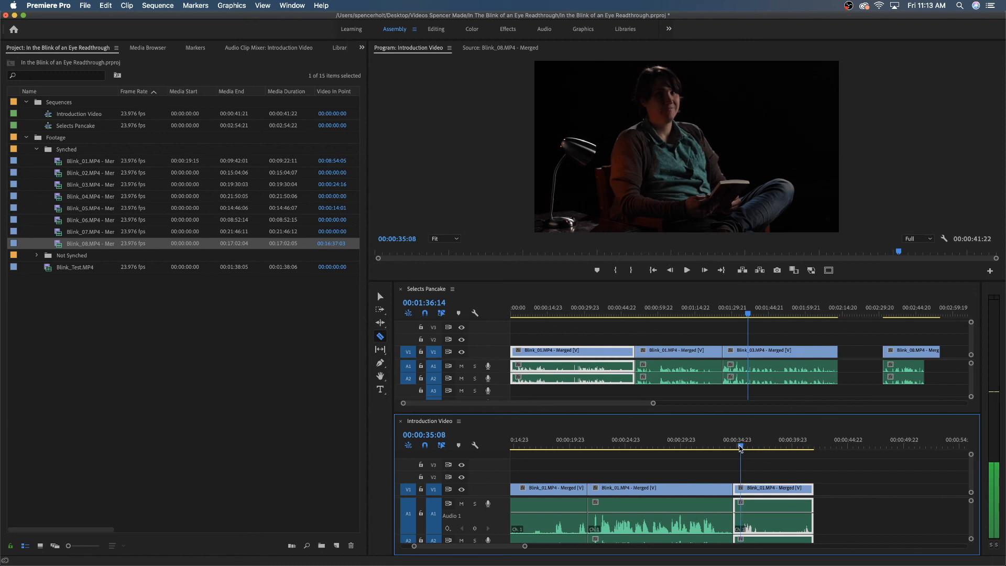
key(v)
drag(747, 489, 757, 491)
click(718, 434)
key(space)
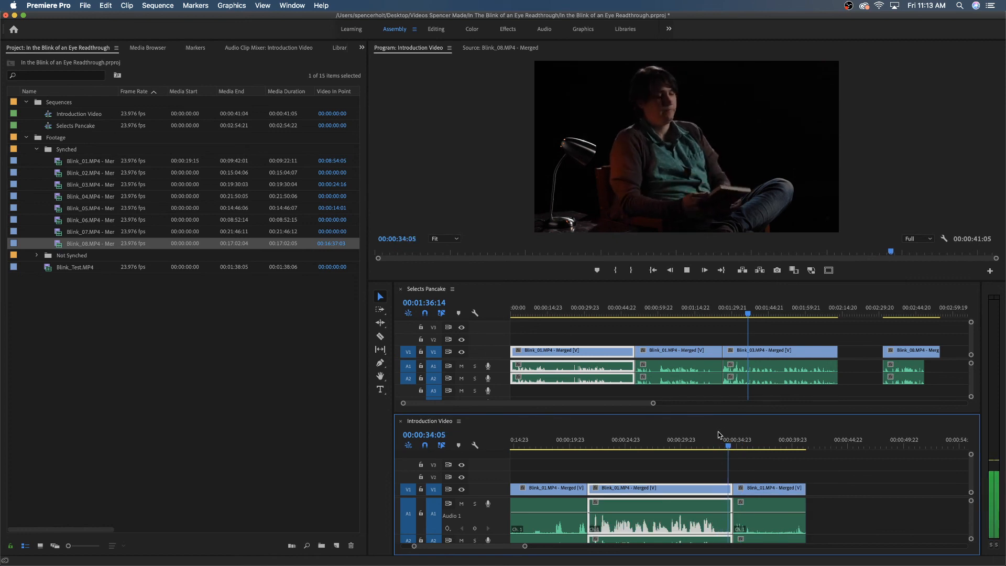
Step: Undo the last ripple trim, ripple trim the last Blink_01 clip's start in Introduction Video to 00:00:35:05, and replay the cut
key(space)
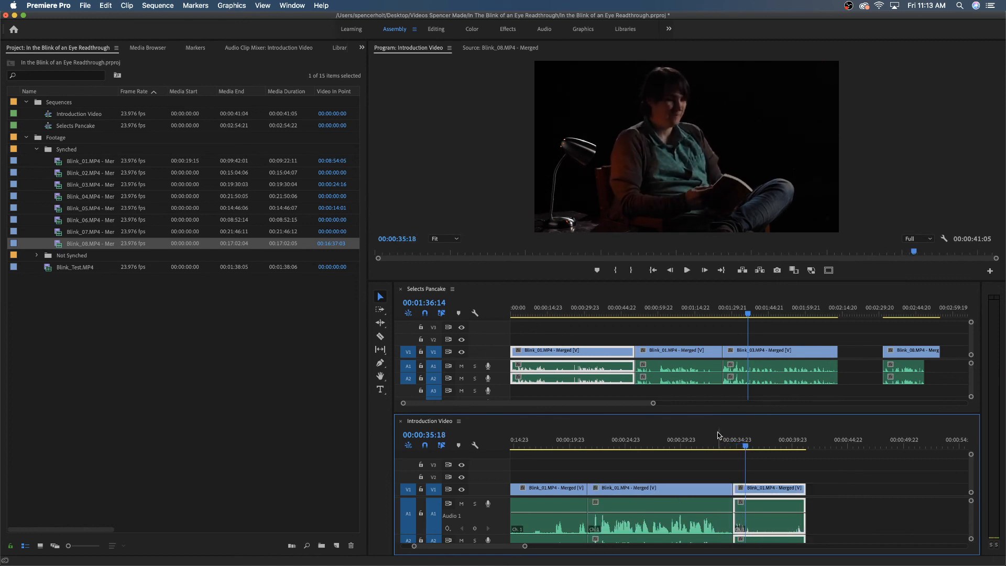
key(super+z)
key(super+z)
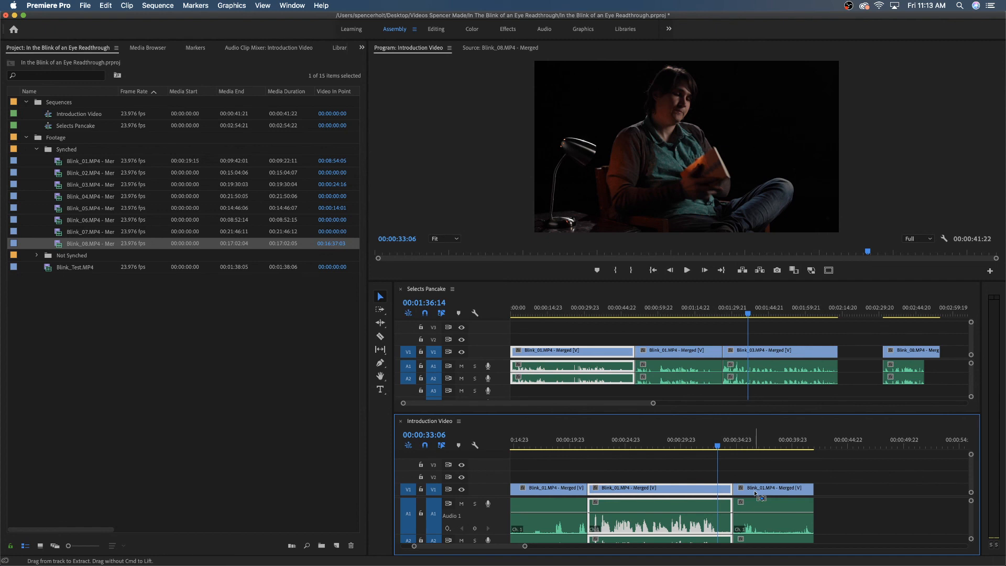
drag(723, 443, 740, 443)
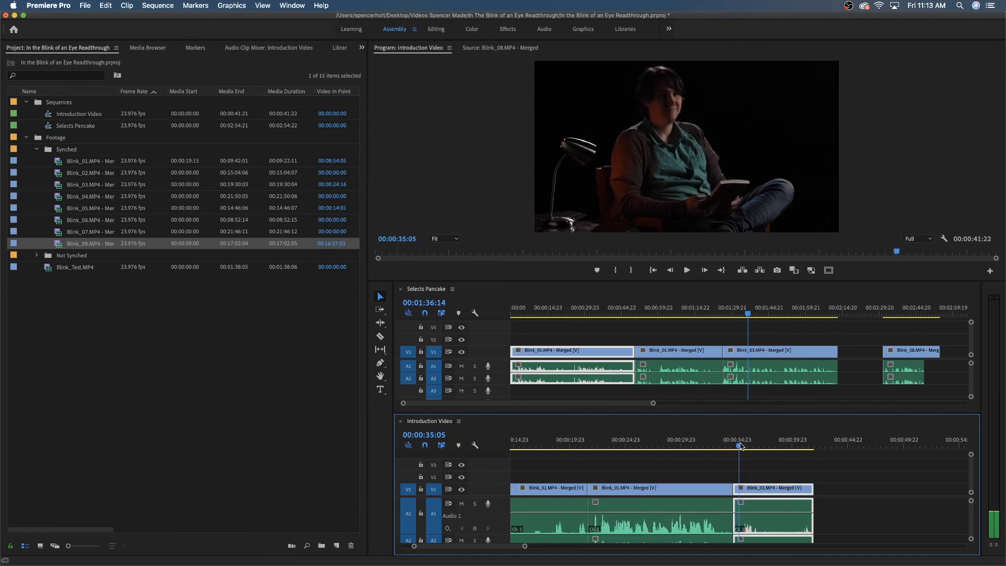
drag(734, 491, 754, 495)
key(space)
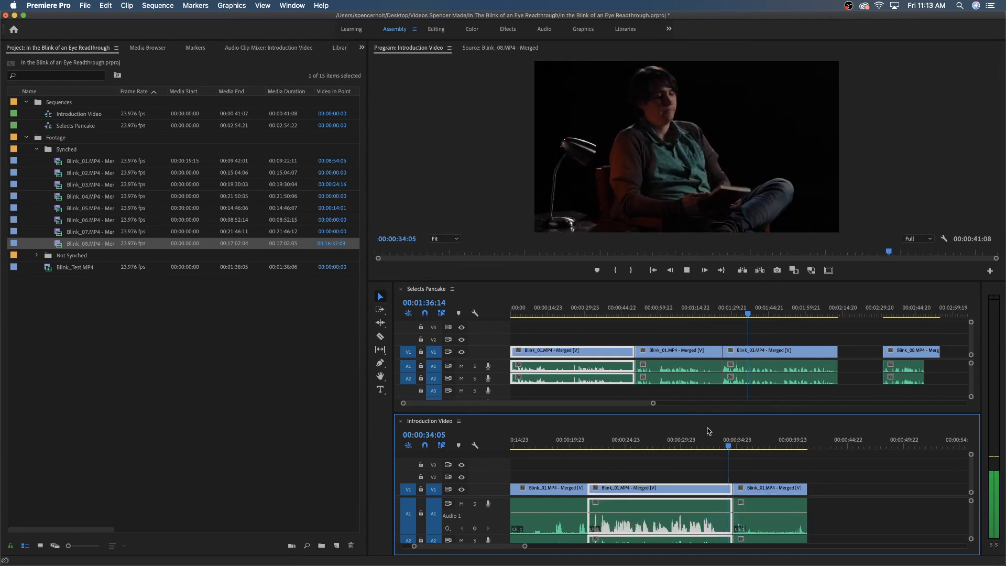
key(space)
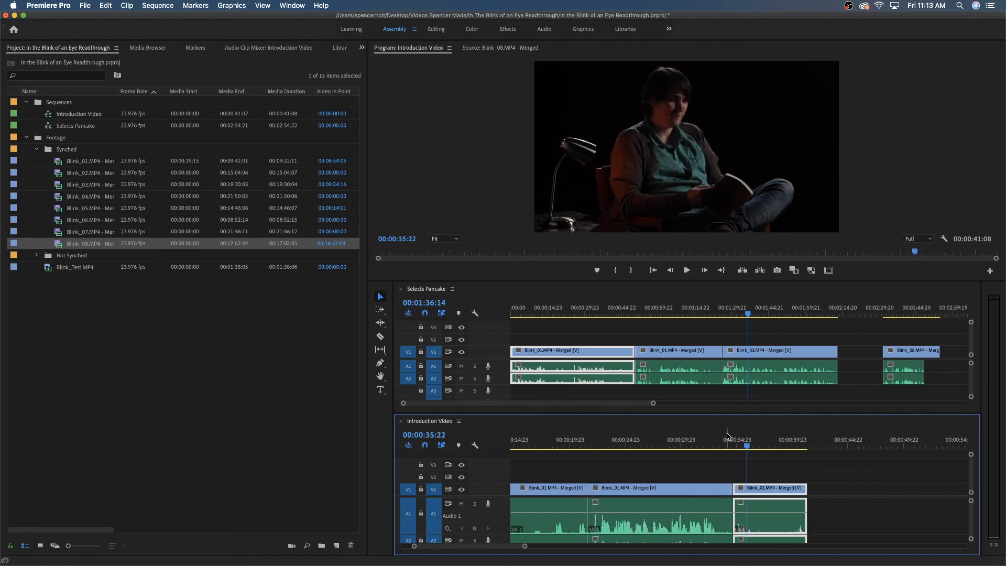
Step: Review the last Blink_01 clip in Introduction Video and trim its end back to 00:00:36:10
click(714, 443)
key(space)
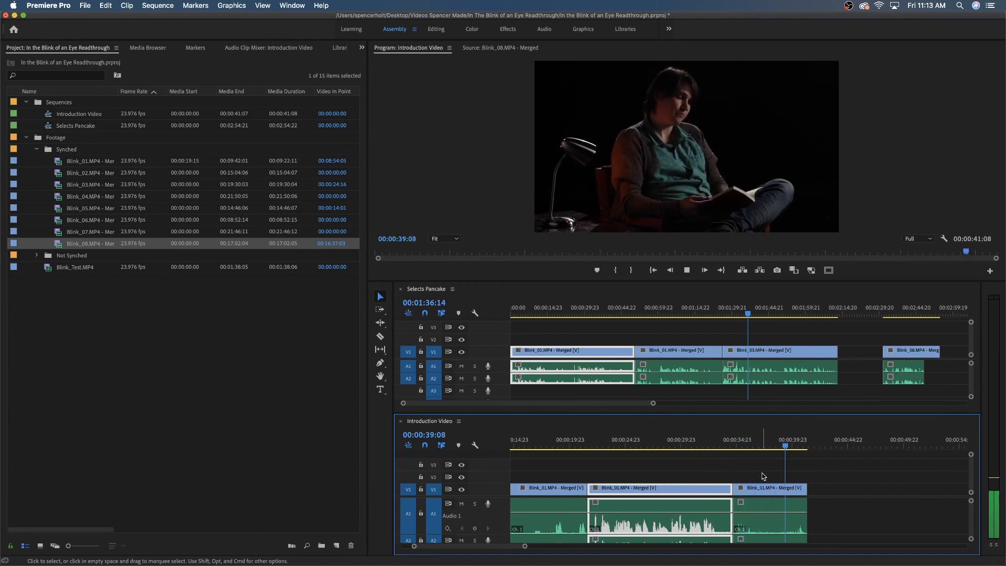
click(762, 446)
click(740, 445)
key(space)
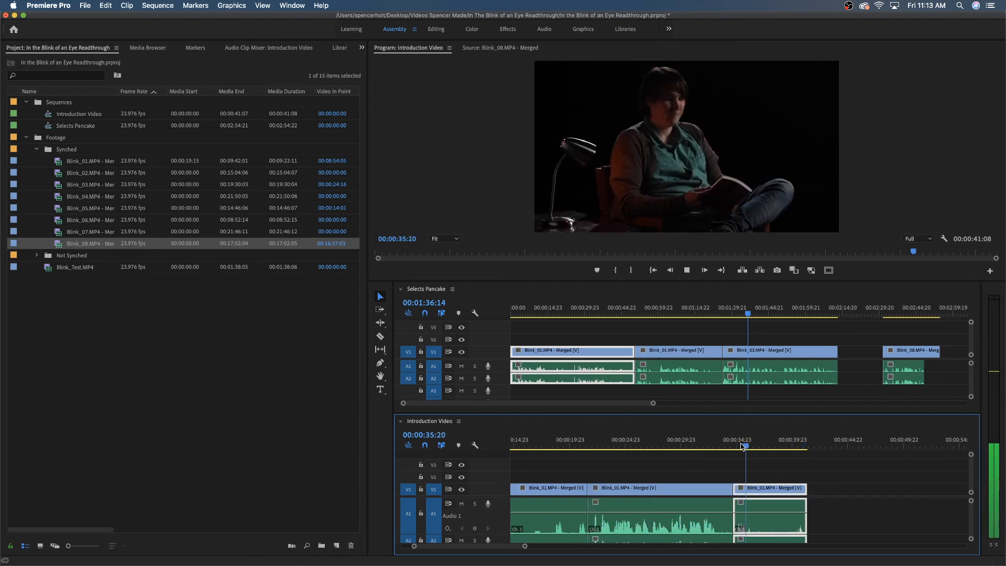
click(754, 444)
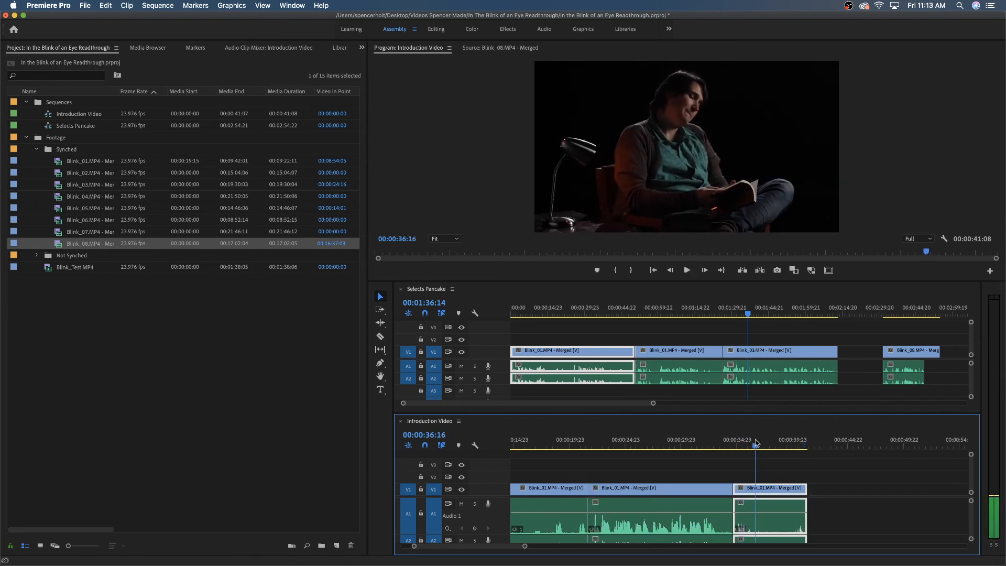
drag(807, 487, 753, 485)
Step: Review Introduction Video from its start in the enlarged Program monitor, restore the layout, and scrub across the cut into the last Blink_01 clip
drag(752, 445, 518, 436)
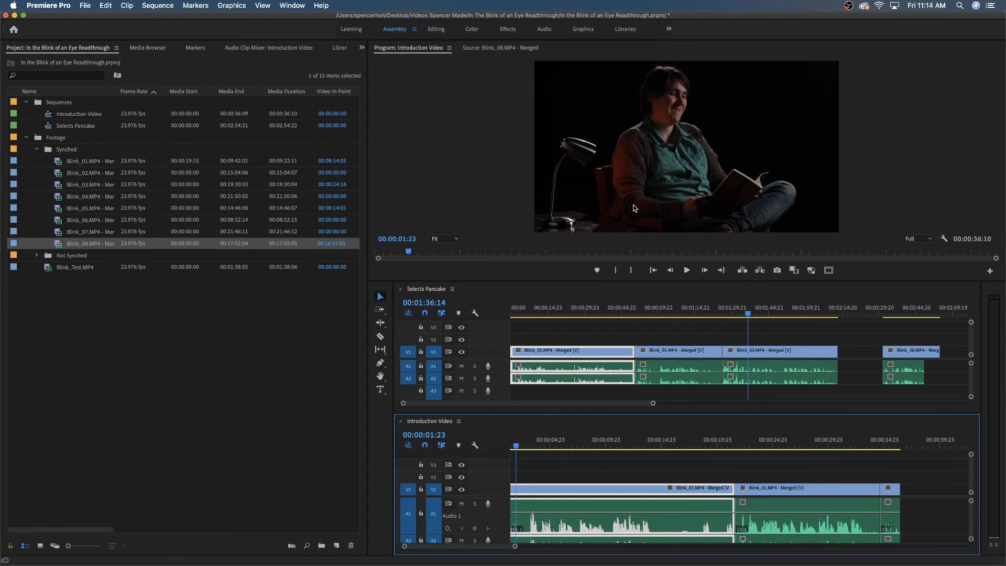
key(Home)
key(grave)
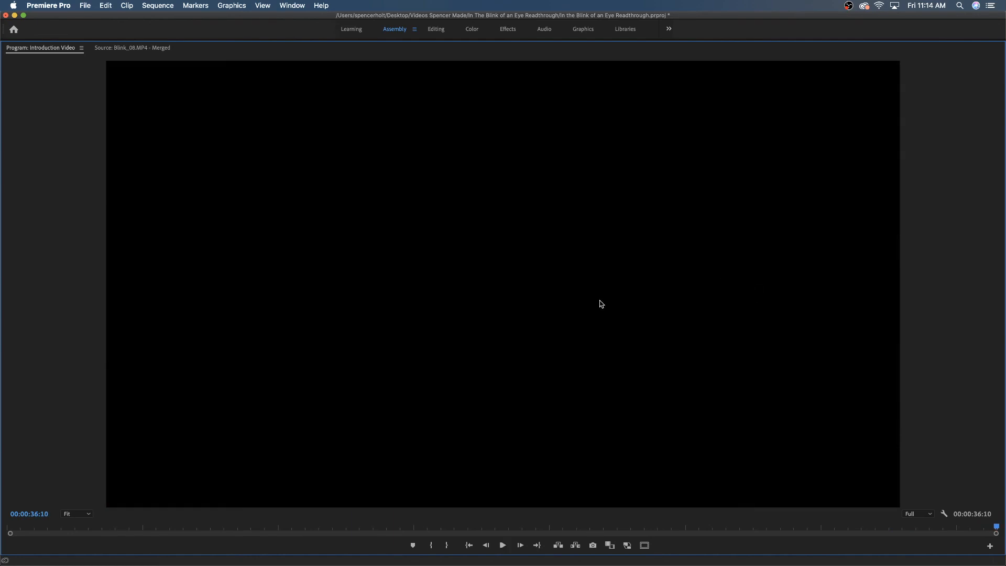
key(grave)
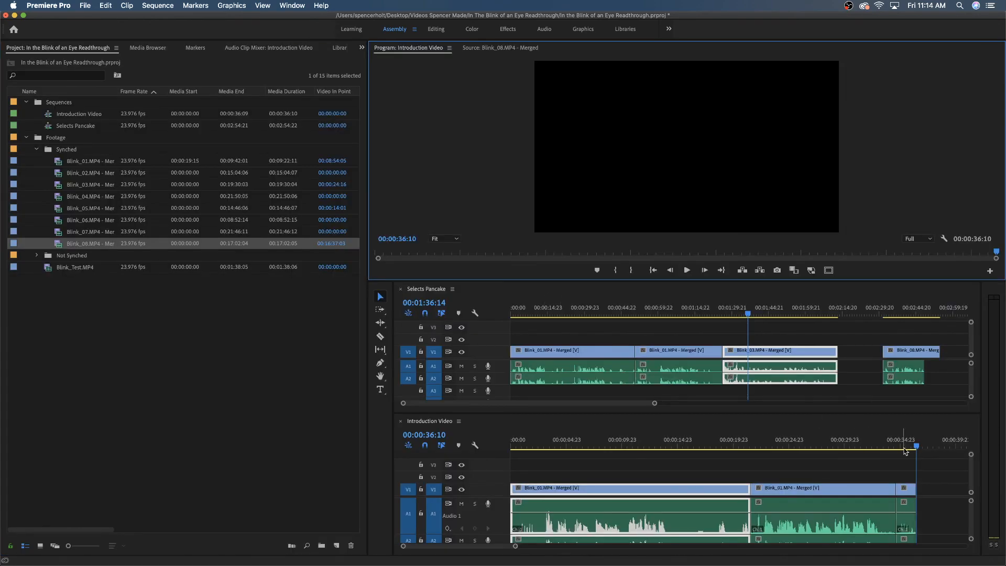
drag(905, 447, 900, 446)
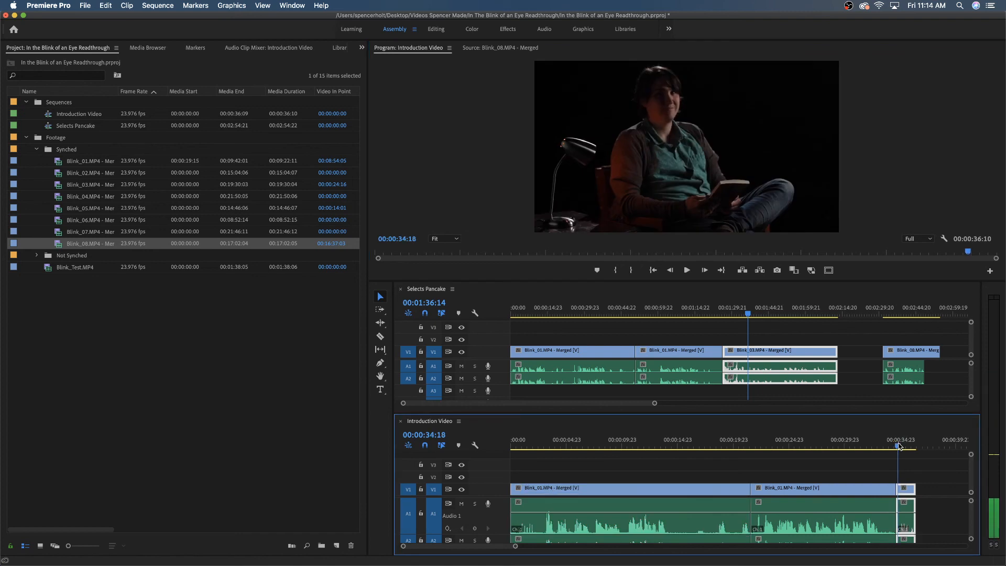
drag(899, 446, 893, 446)
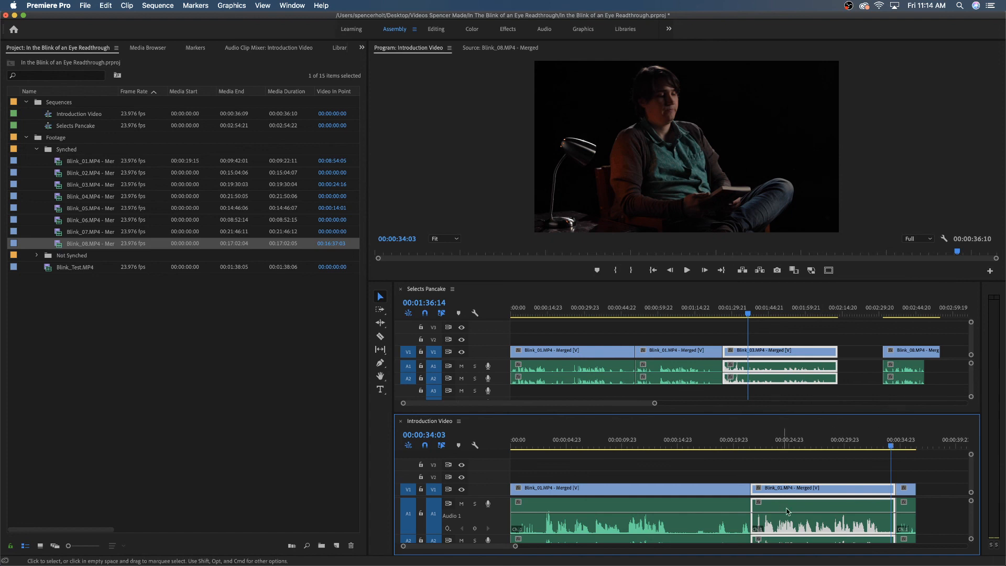